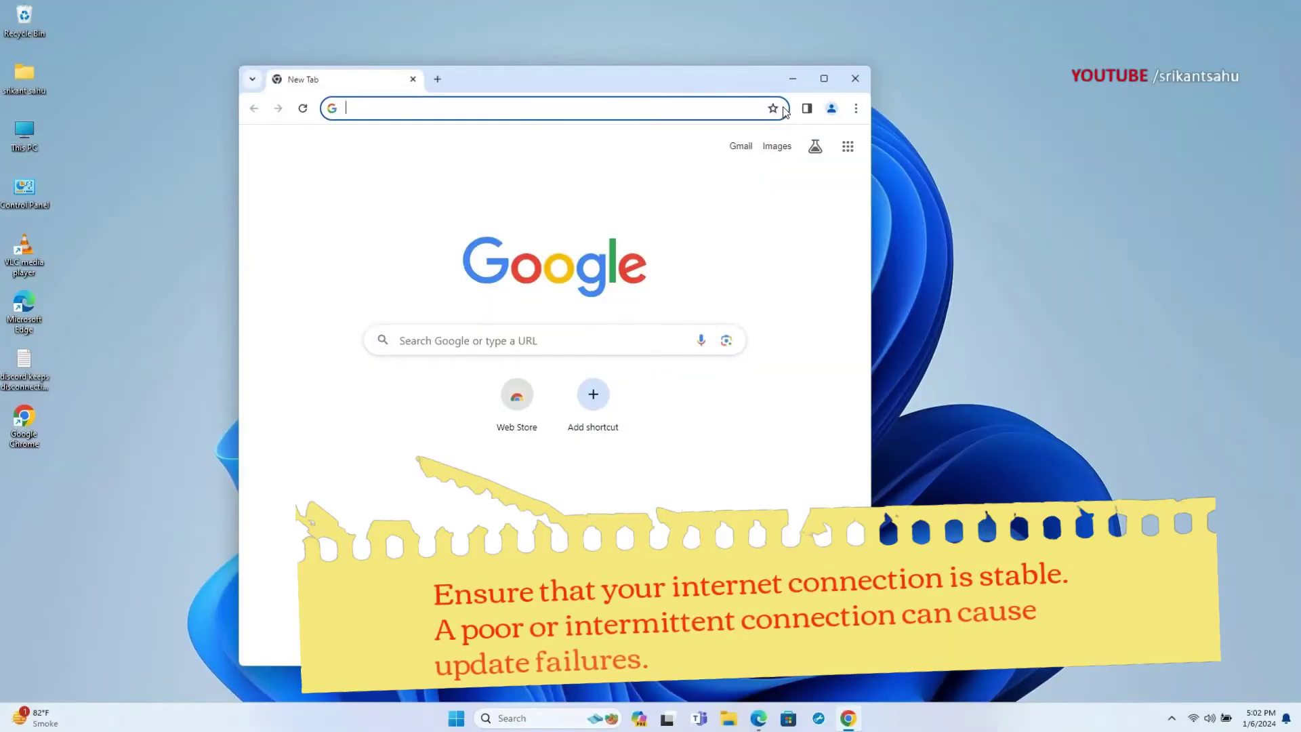
- Start a continuous 'ping google.com -t' in a Command Prompt window moved to the upper left
click(792, 80)
key(super+r)
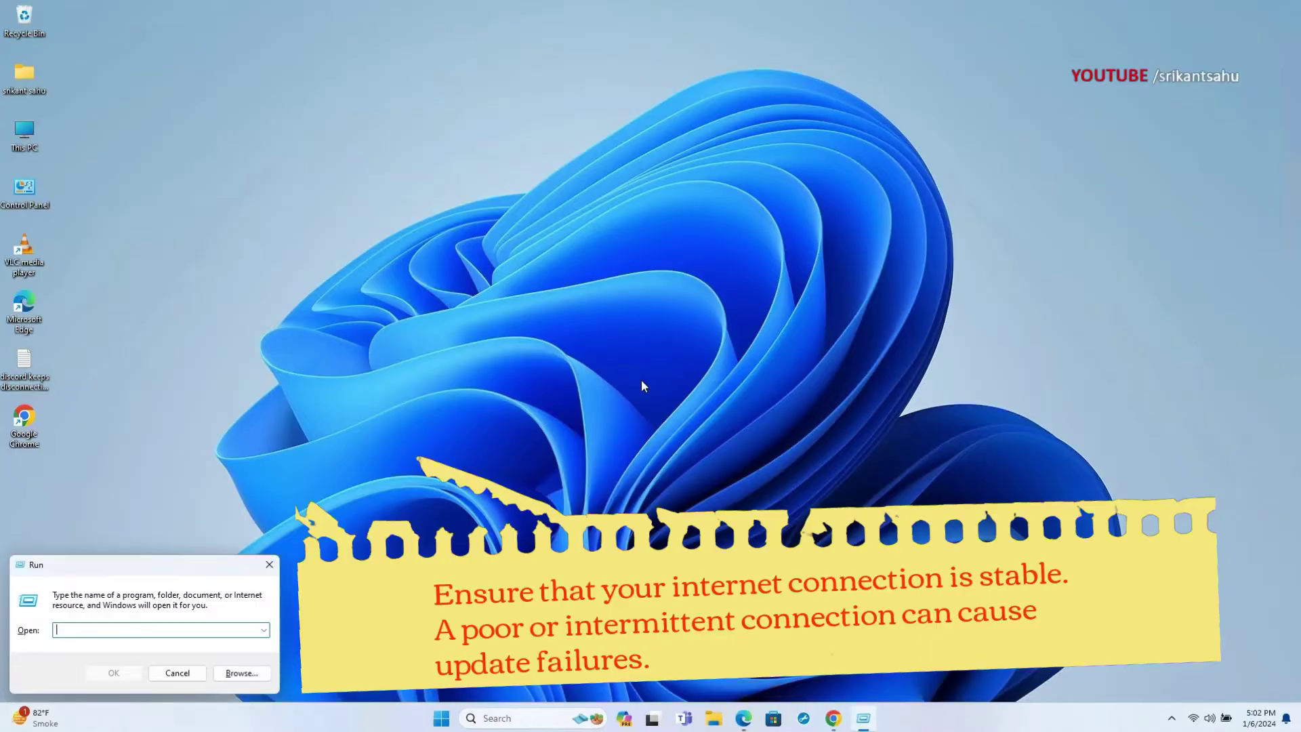
text(google.com -t)
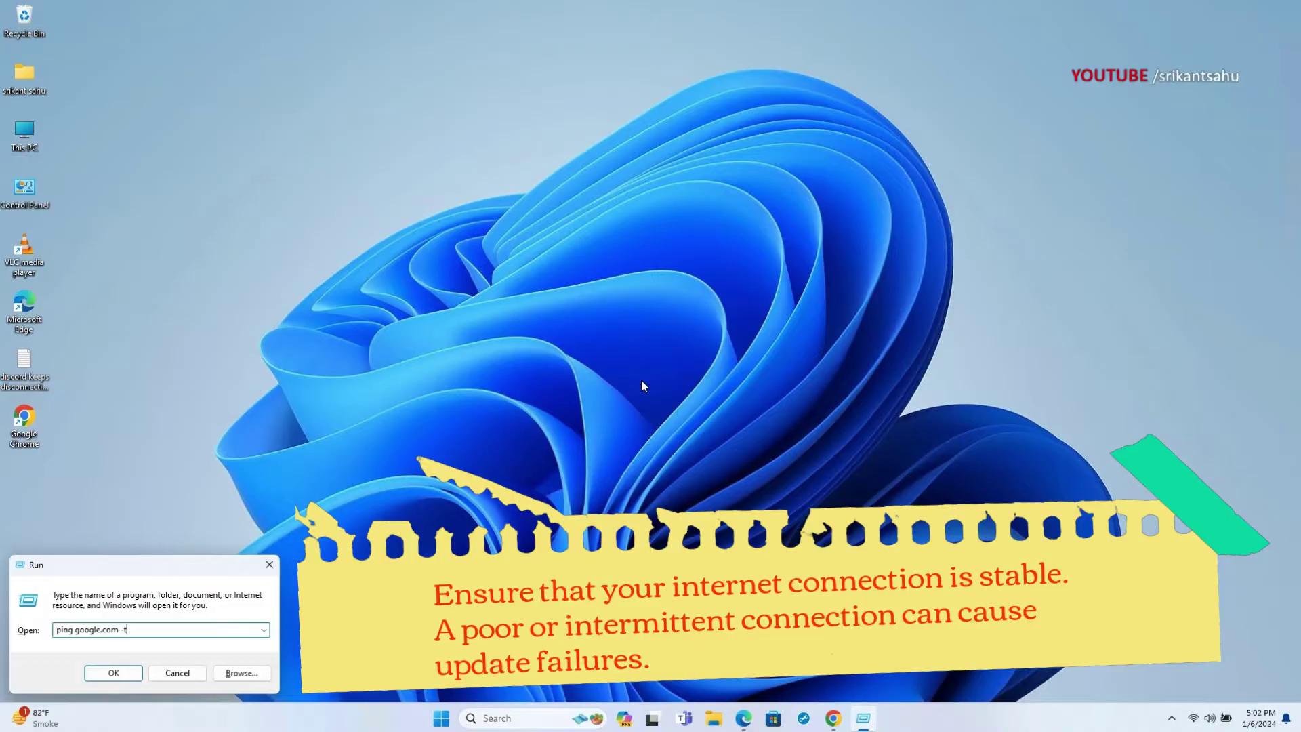
key(Return)
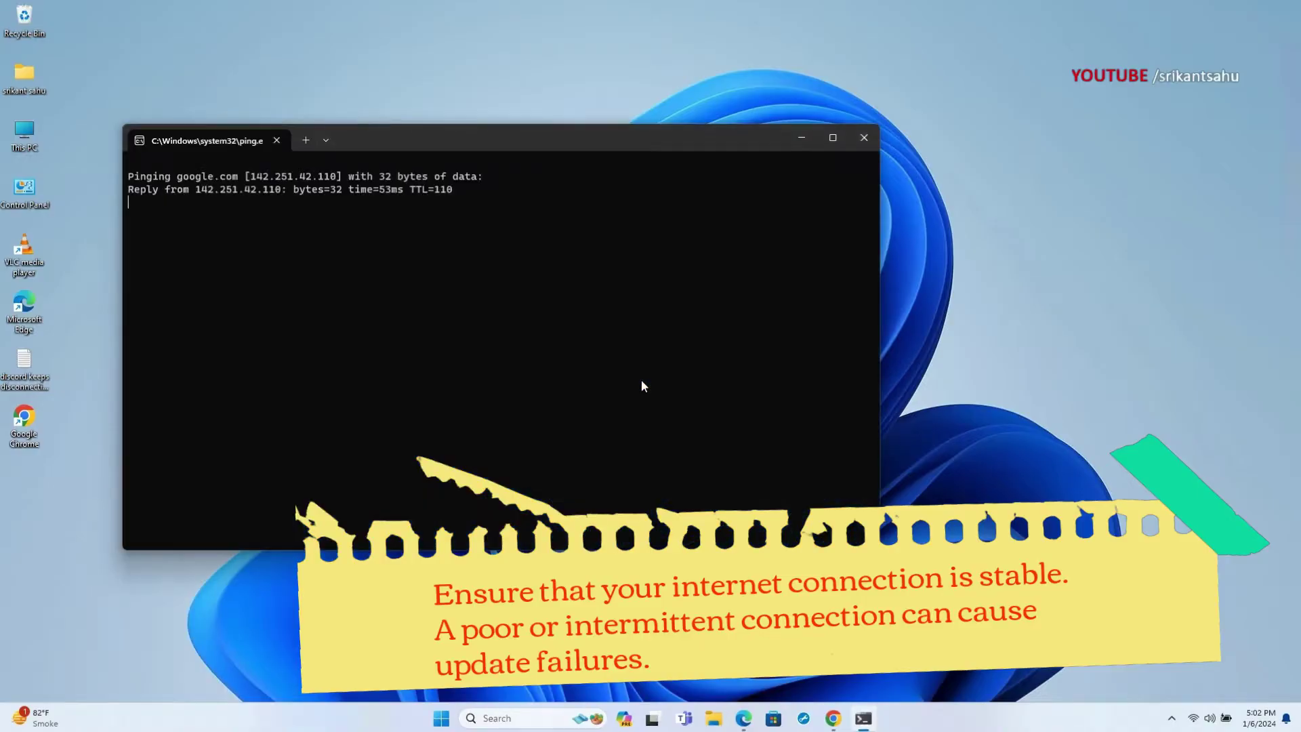
drag(515, 142, 415, 82)
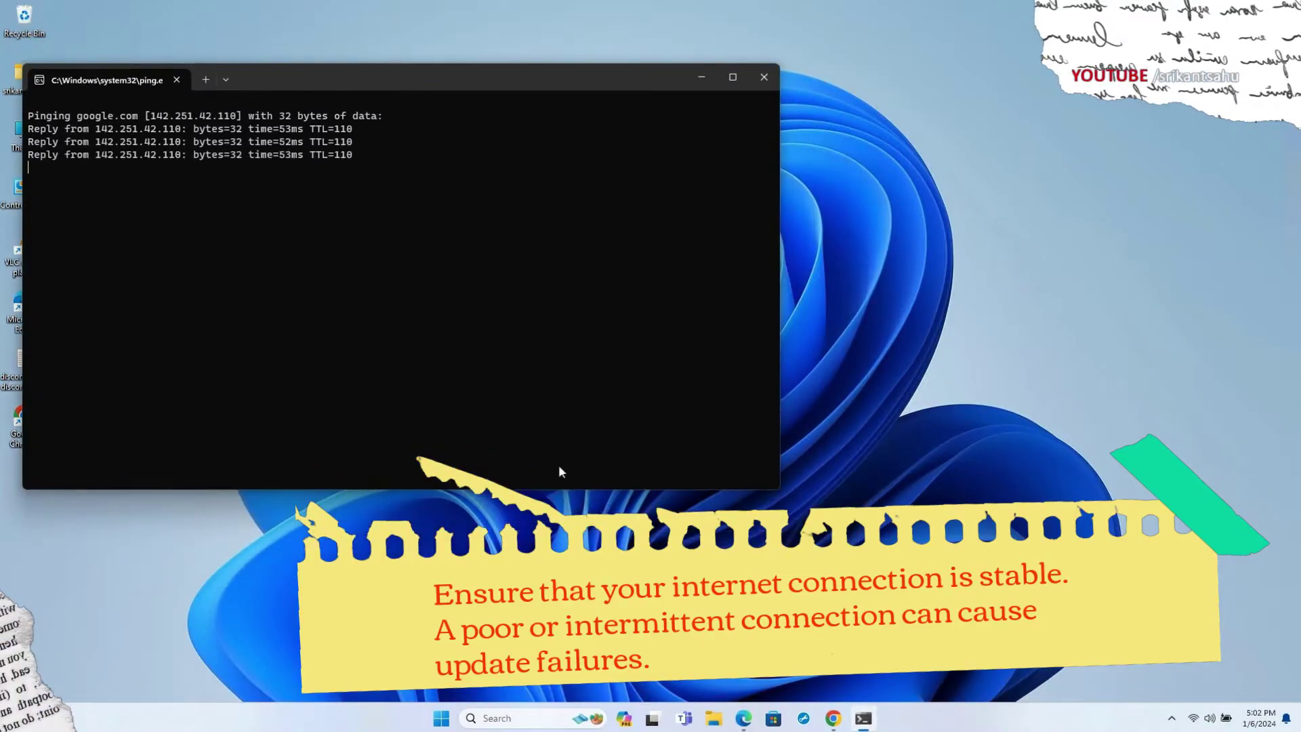
- Bring Chrome back, shift it right, and search the web for 'speed test'
click(833, 718)
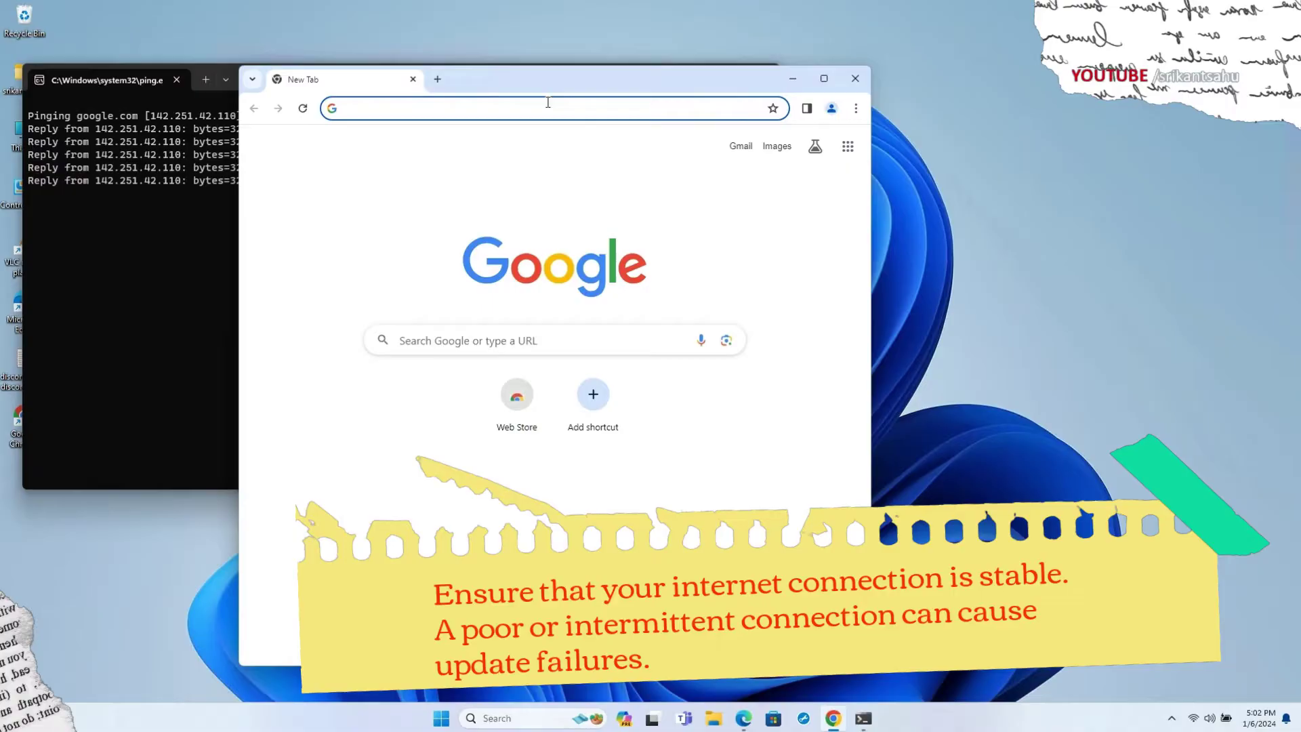
drag(615, 87, 814, 102)
click(709, 115)
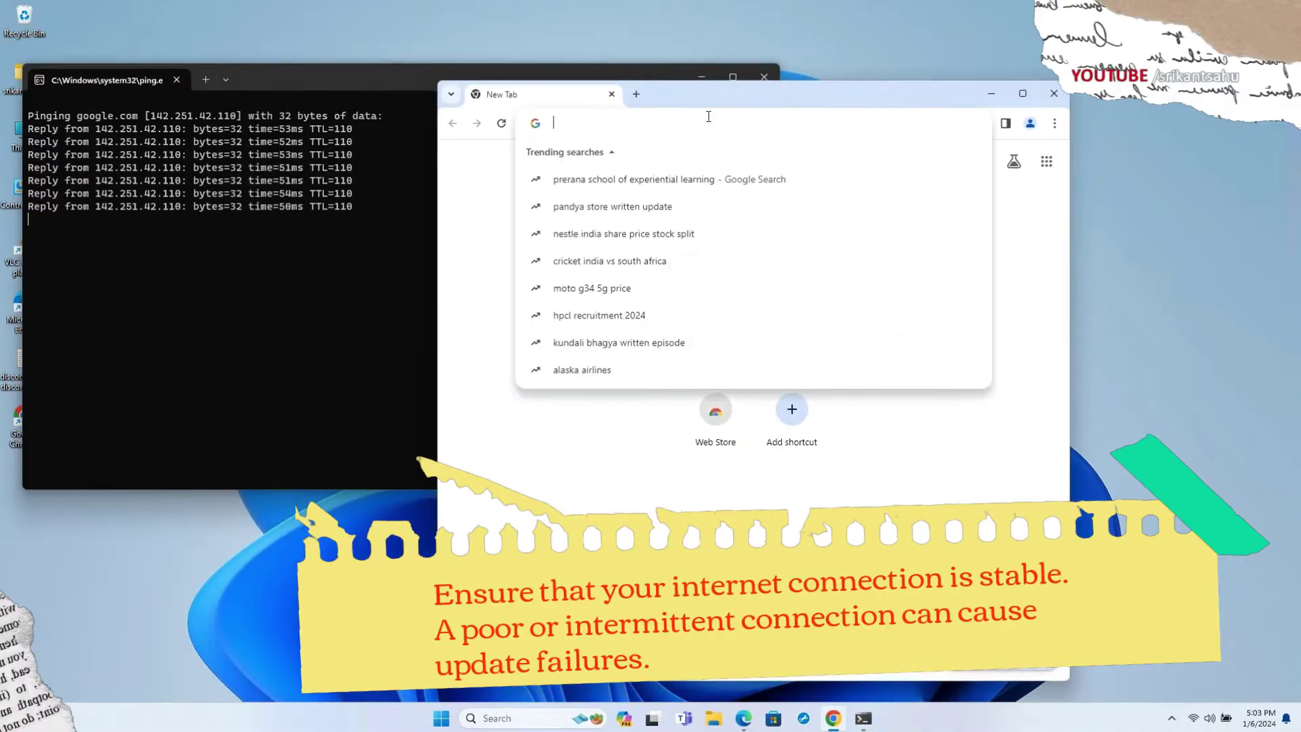
text(speed test)
key(Return)
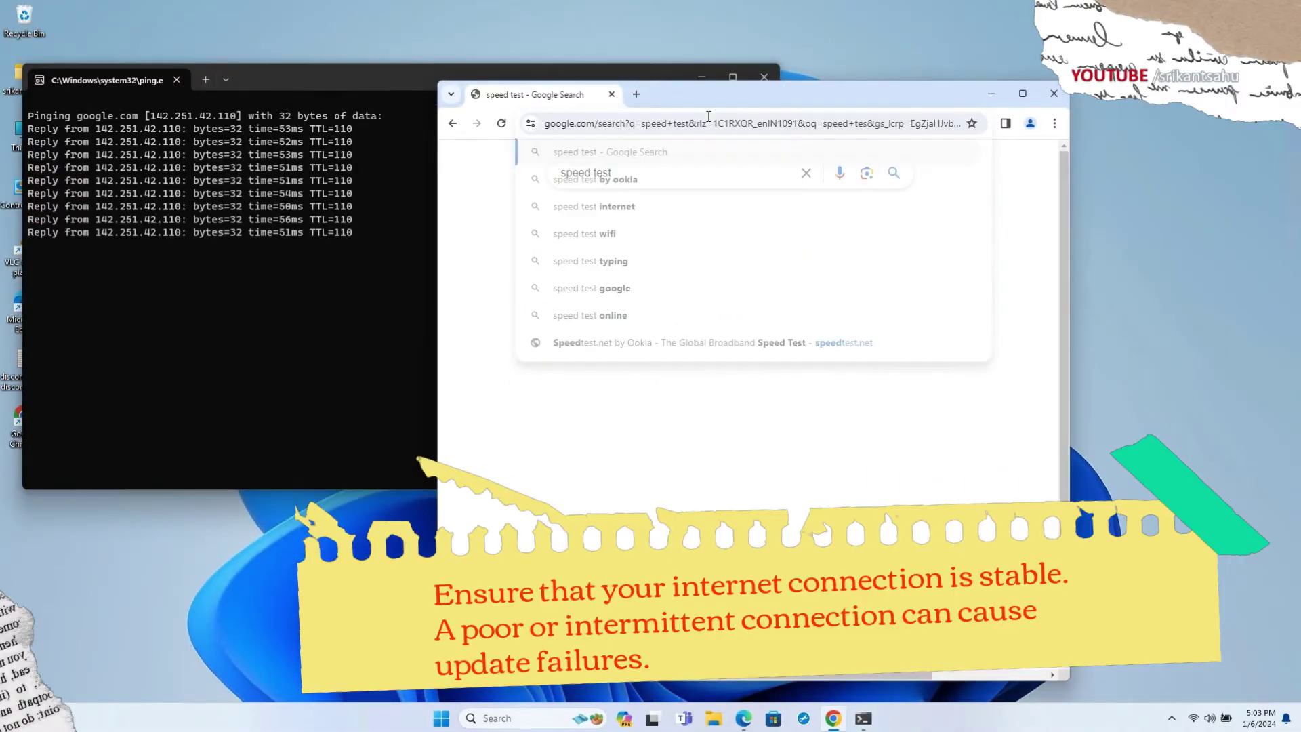
- Run the Speedtest by Ookla test on speedtest.net, blocking location access and dismissing the notification
click(681, 509)
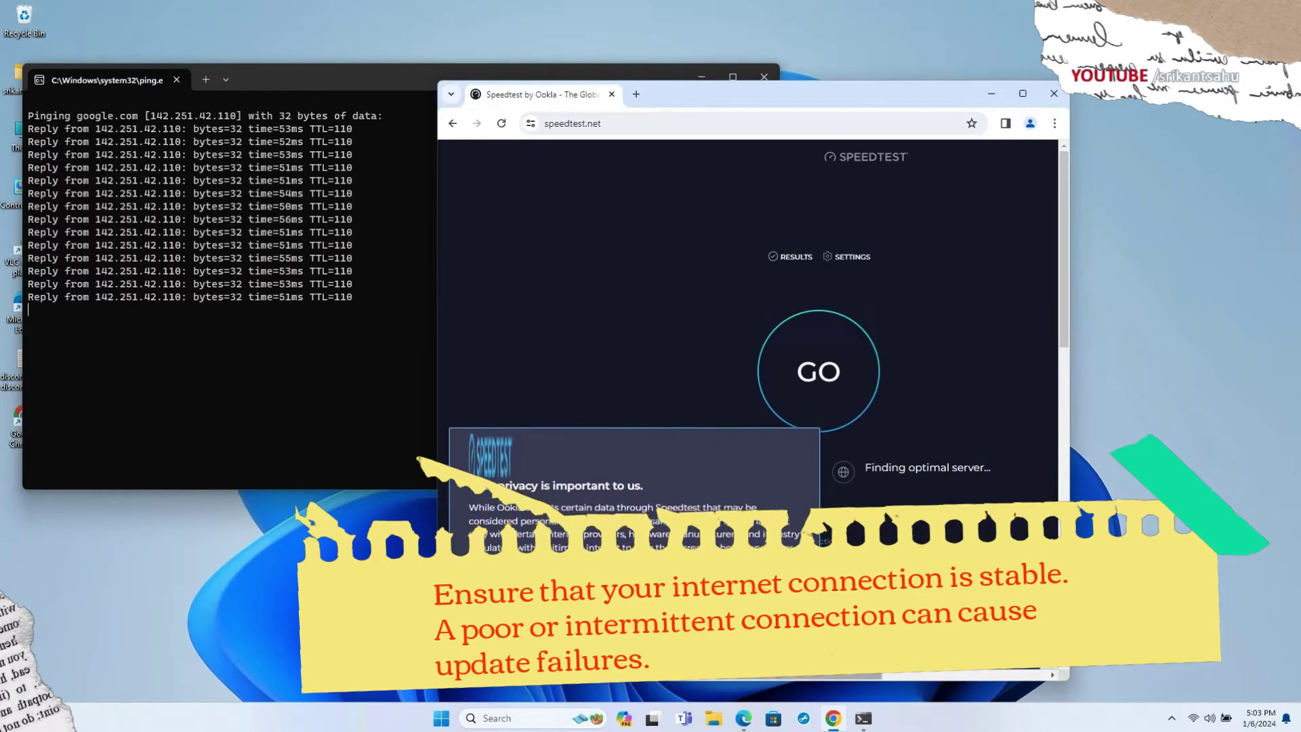
click(819, 373)
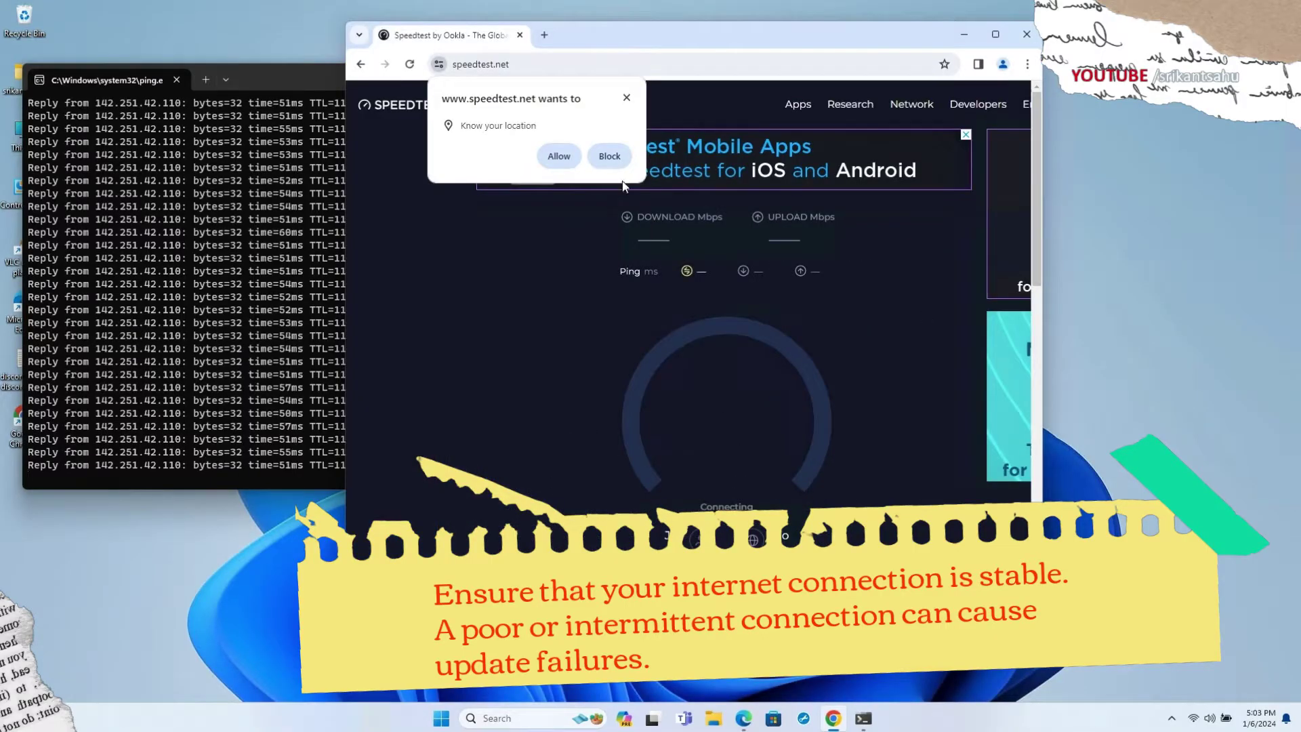
click(608, 156)
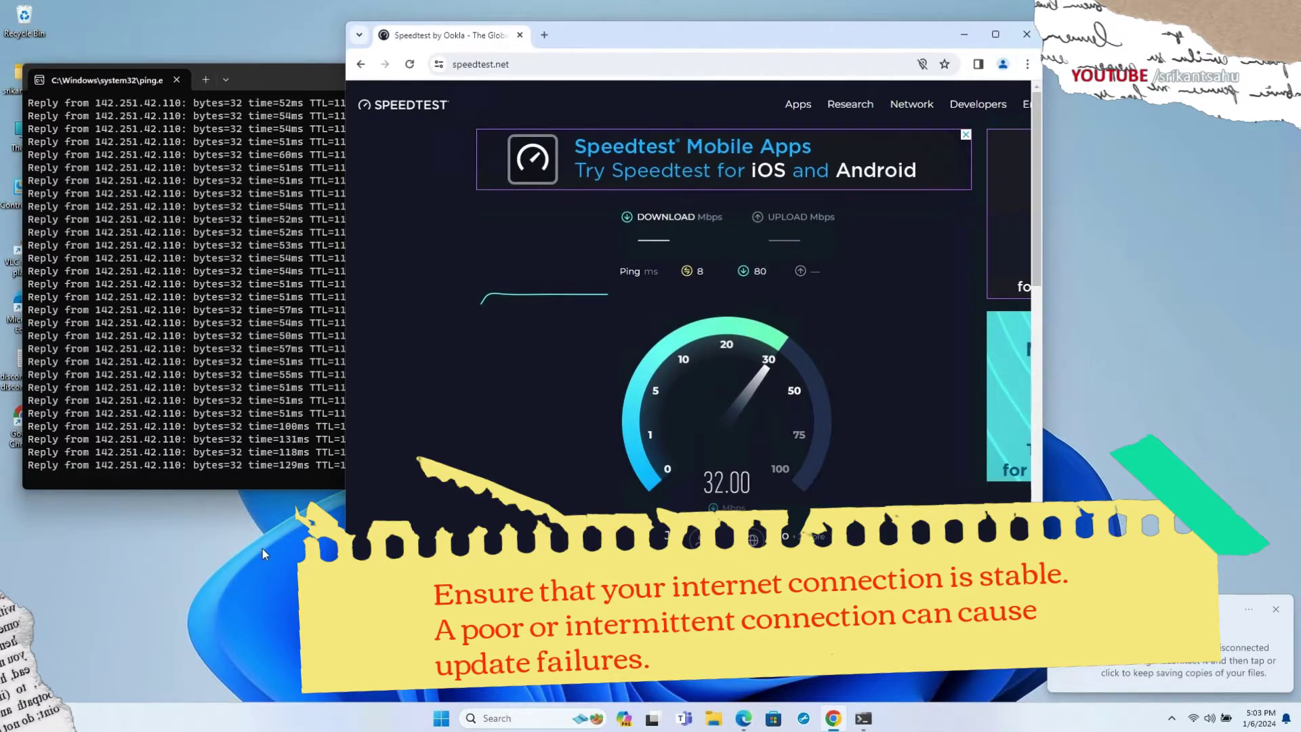
click(1276, 611)
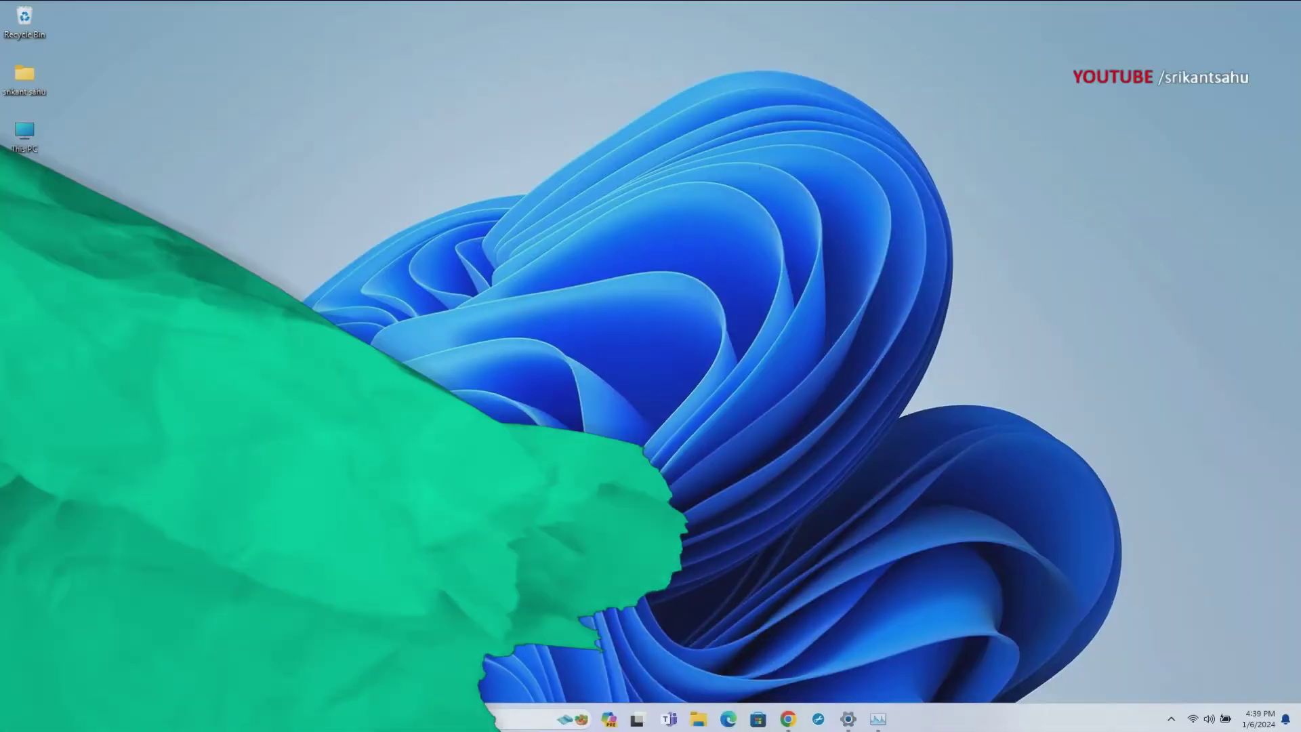
- Remove the 809 MB of temporary files under System > Storage > Temporary files
key(super)
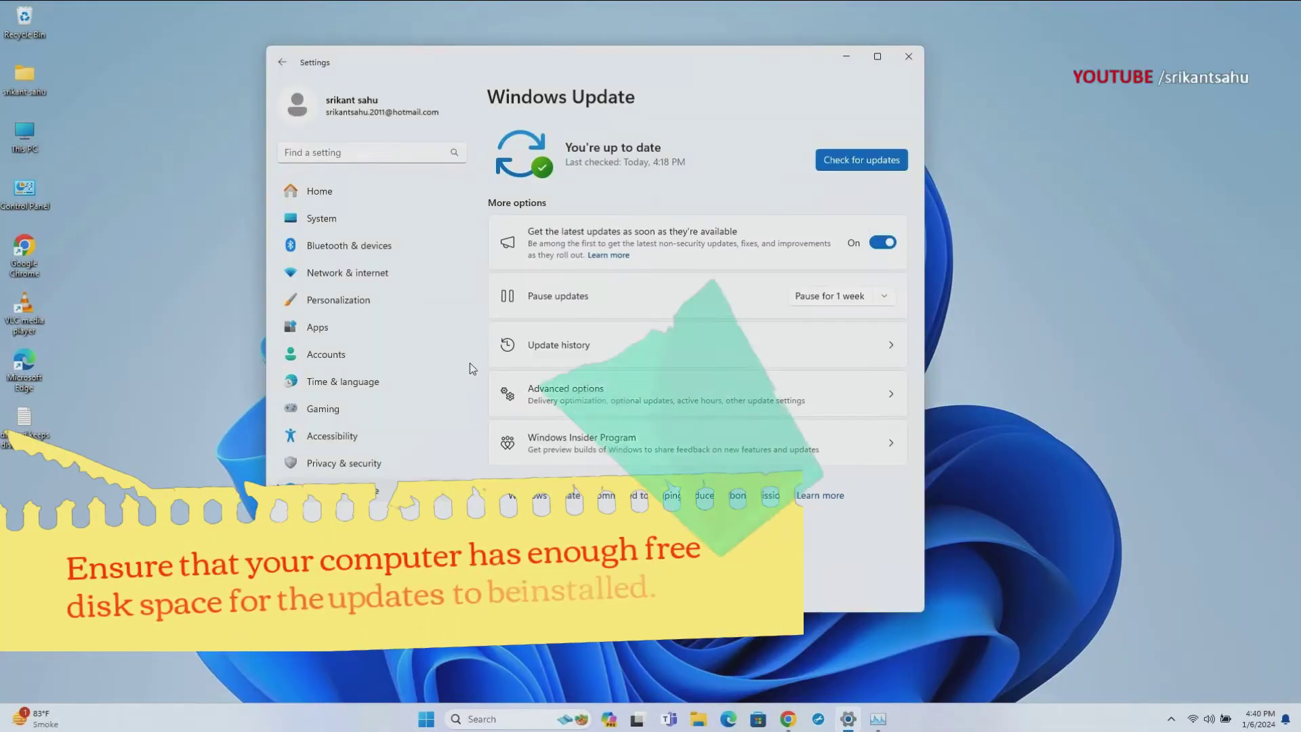
click(324, 219)
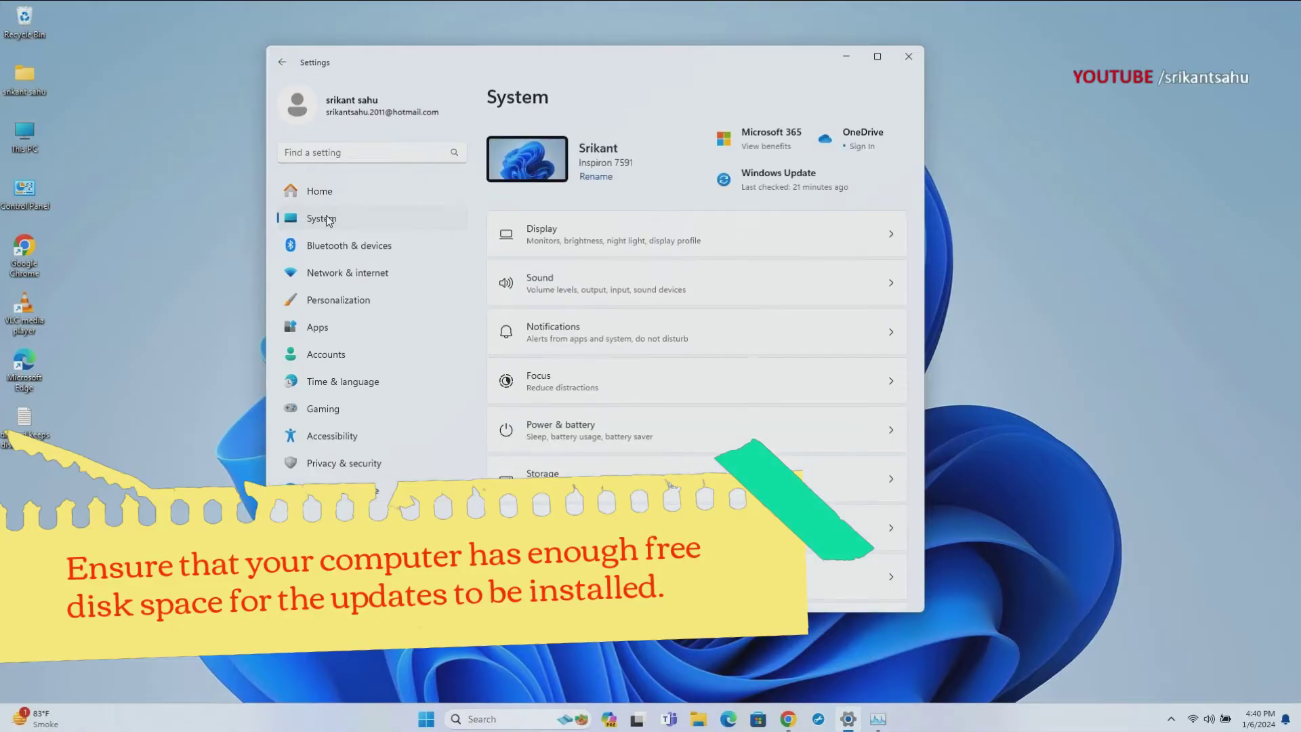
click(848, 479)
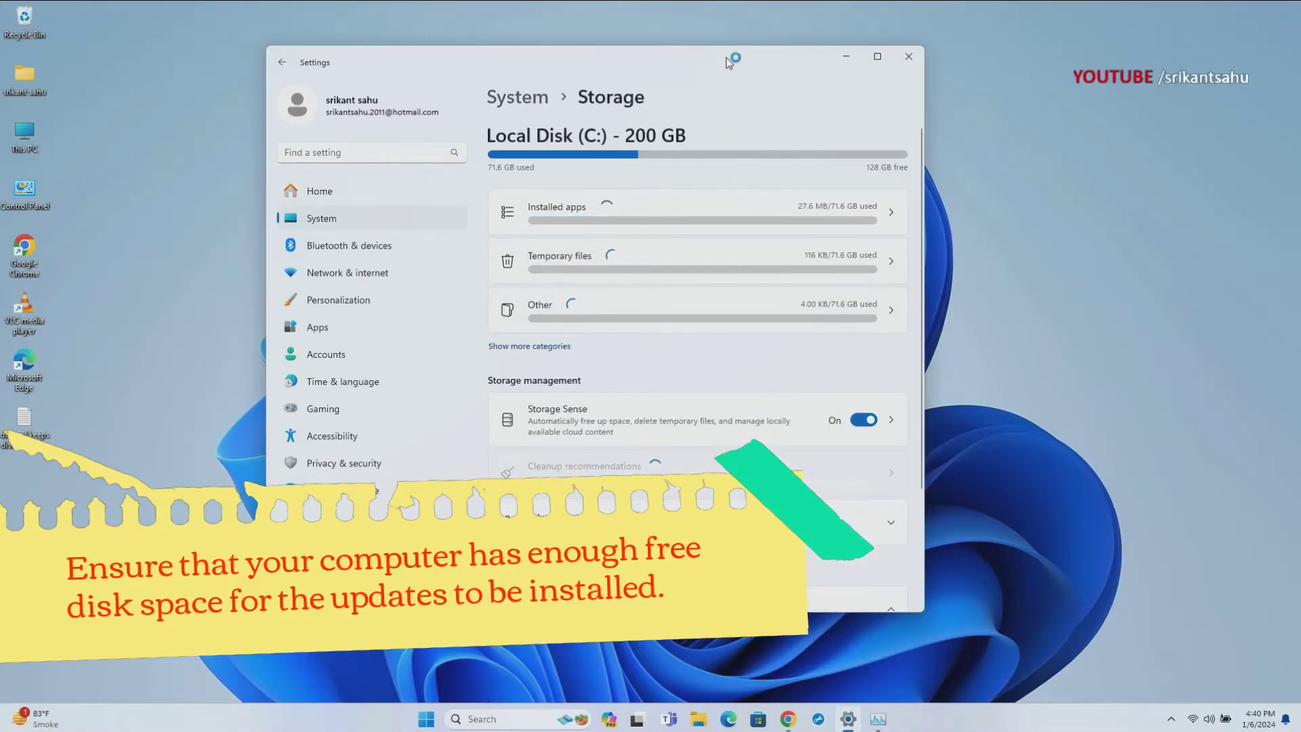
drag(727, 61, 625, 52)
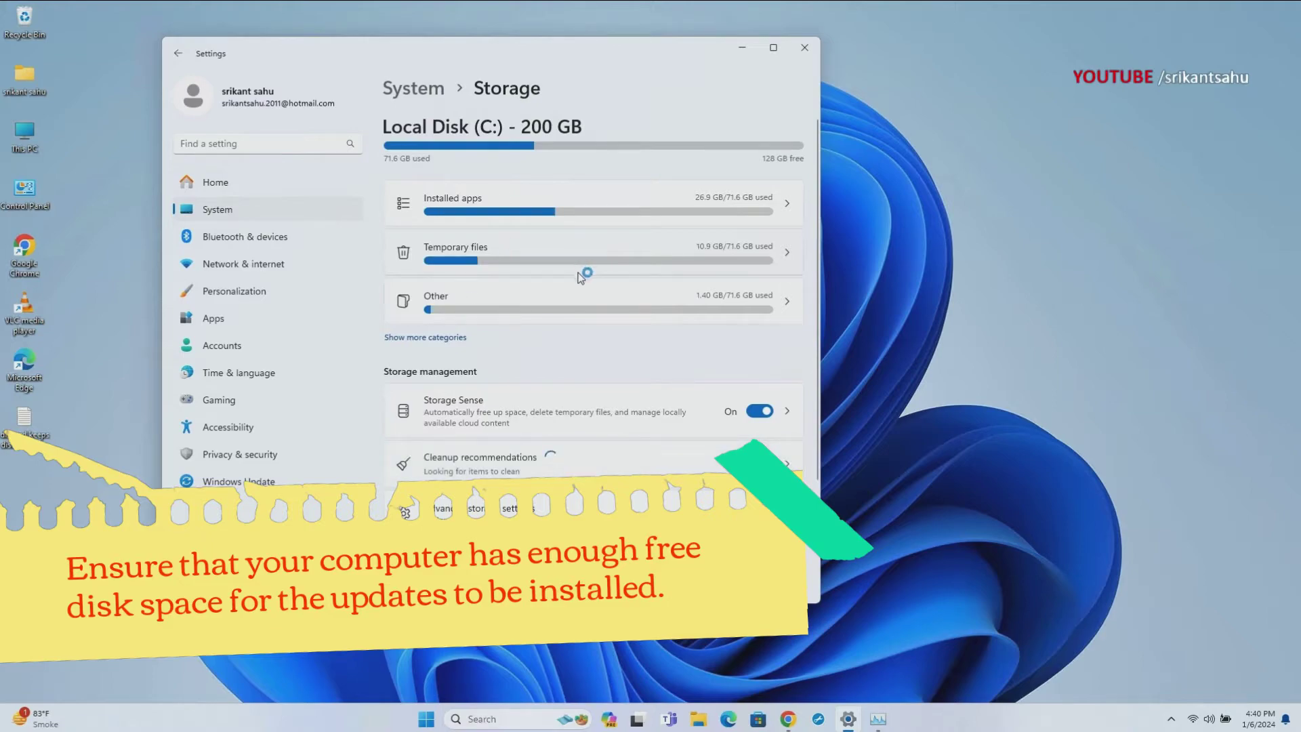
click(784, 252)
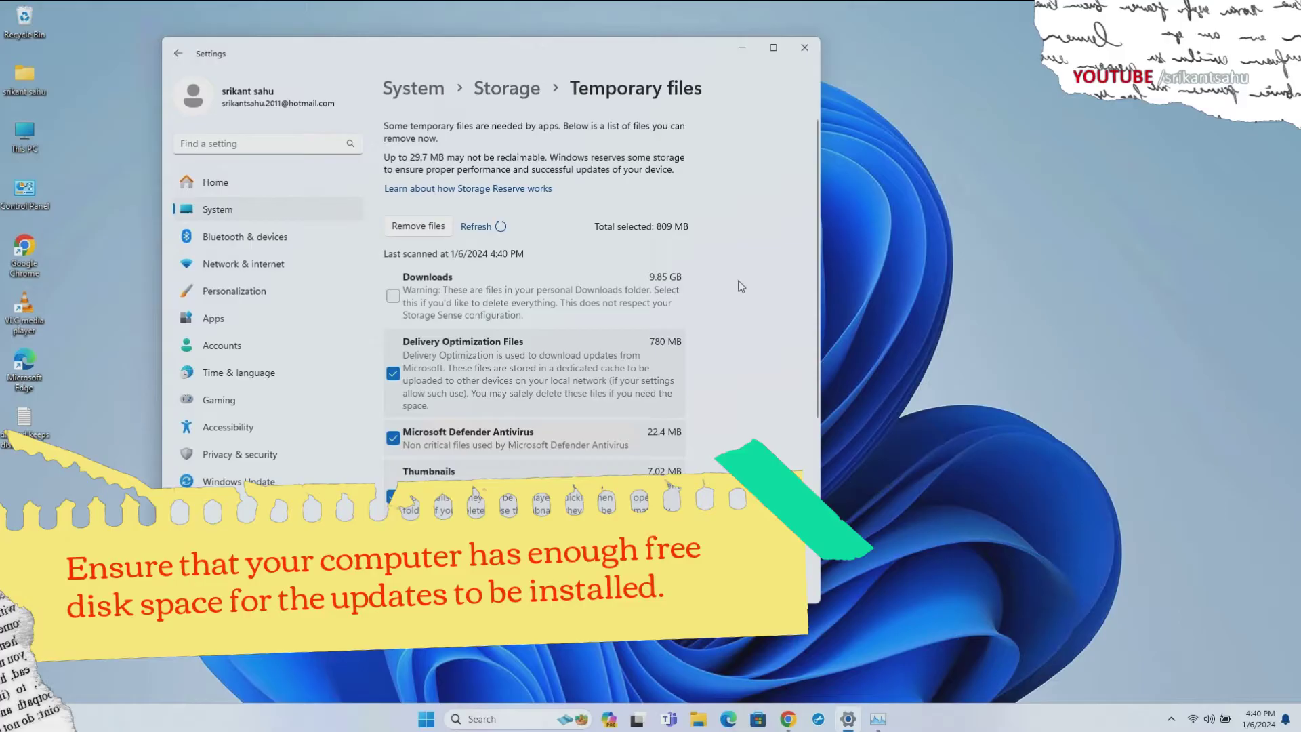
scroll(481, 411, down, 2)
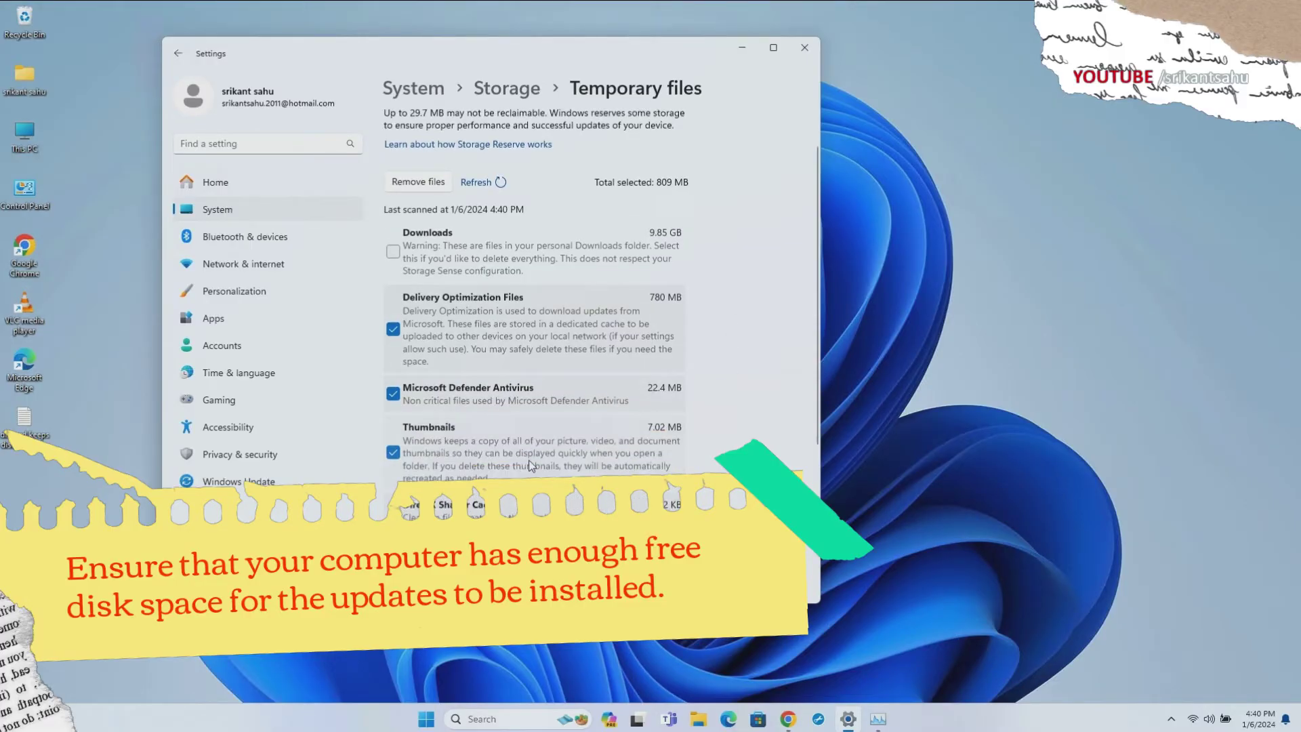
scroll(529, 461, down, 2)
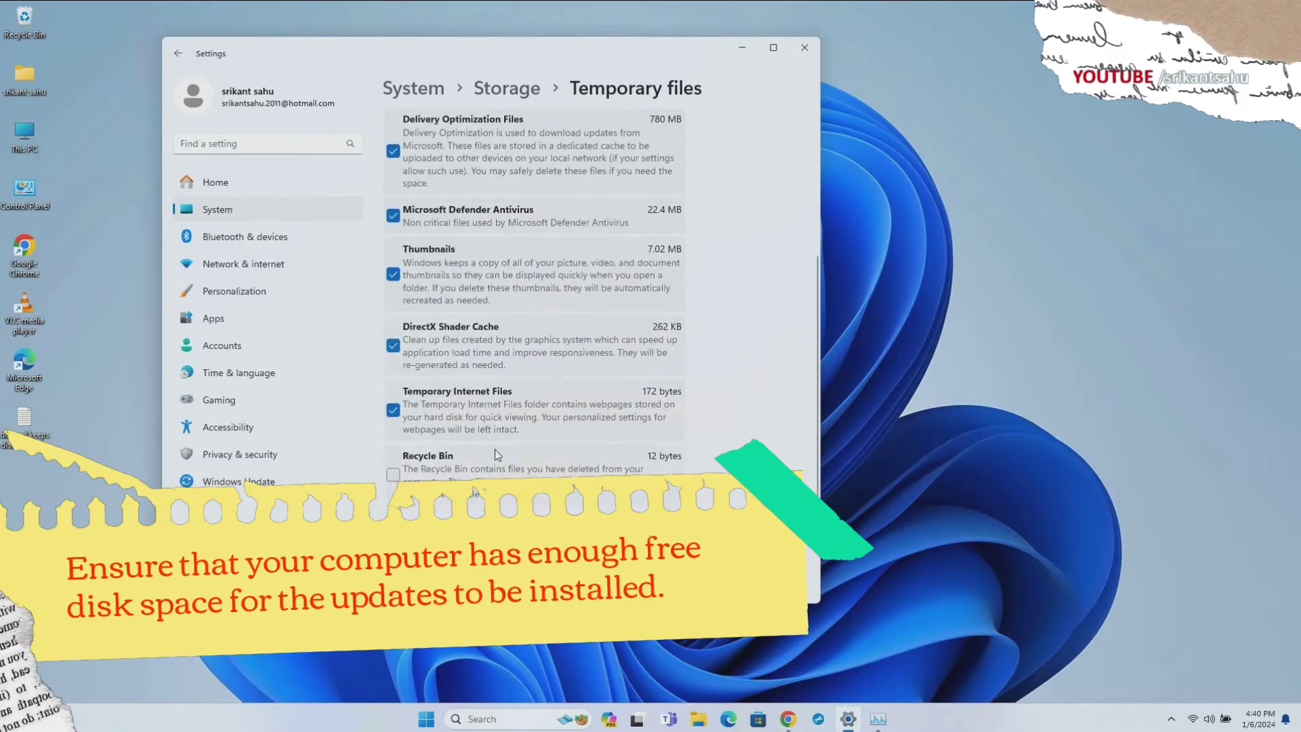
scroll(492, 375, up, 2)
scroll(480, 319, up, 2)
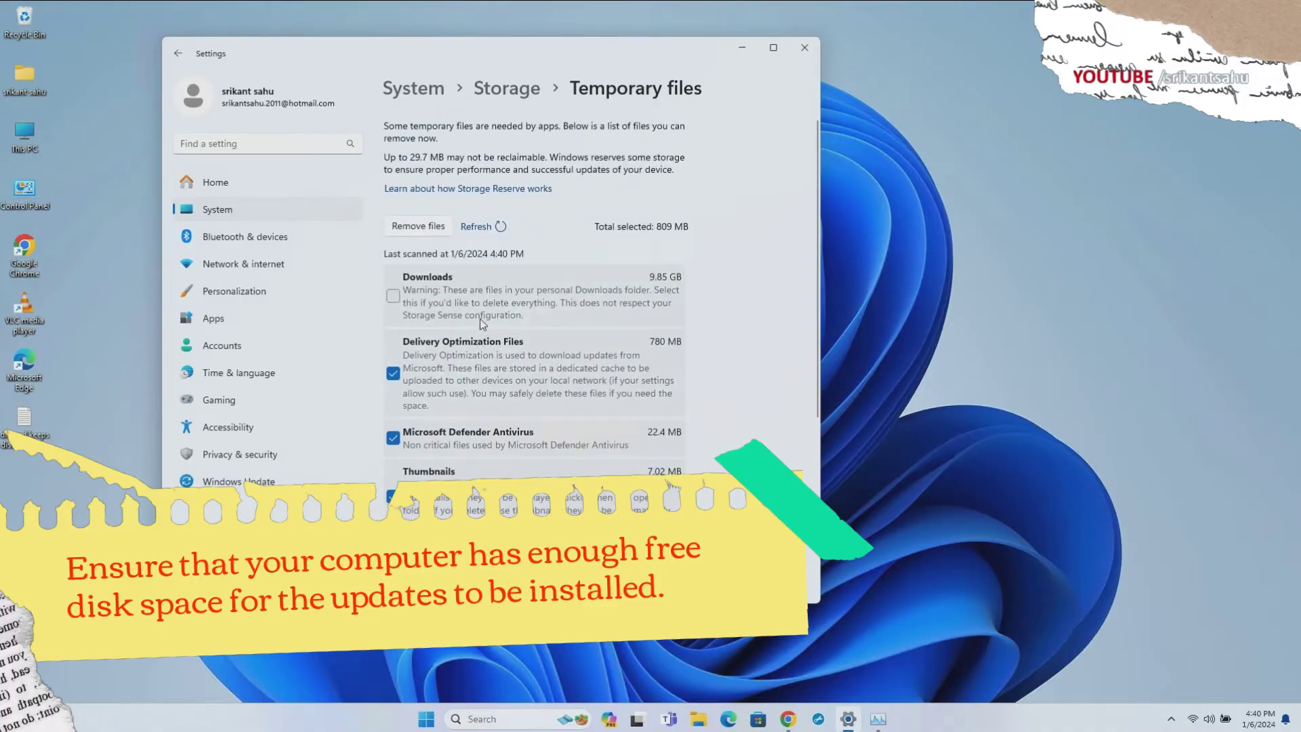
click(427, 230)
click(431, 363)
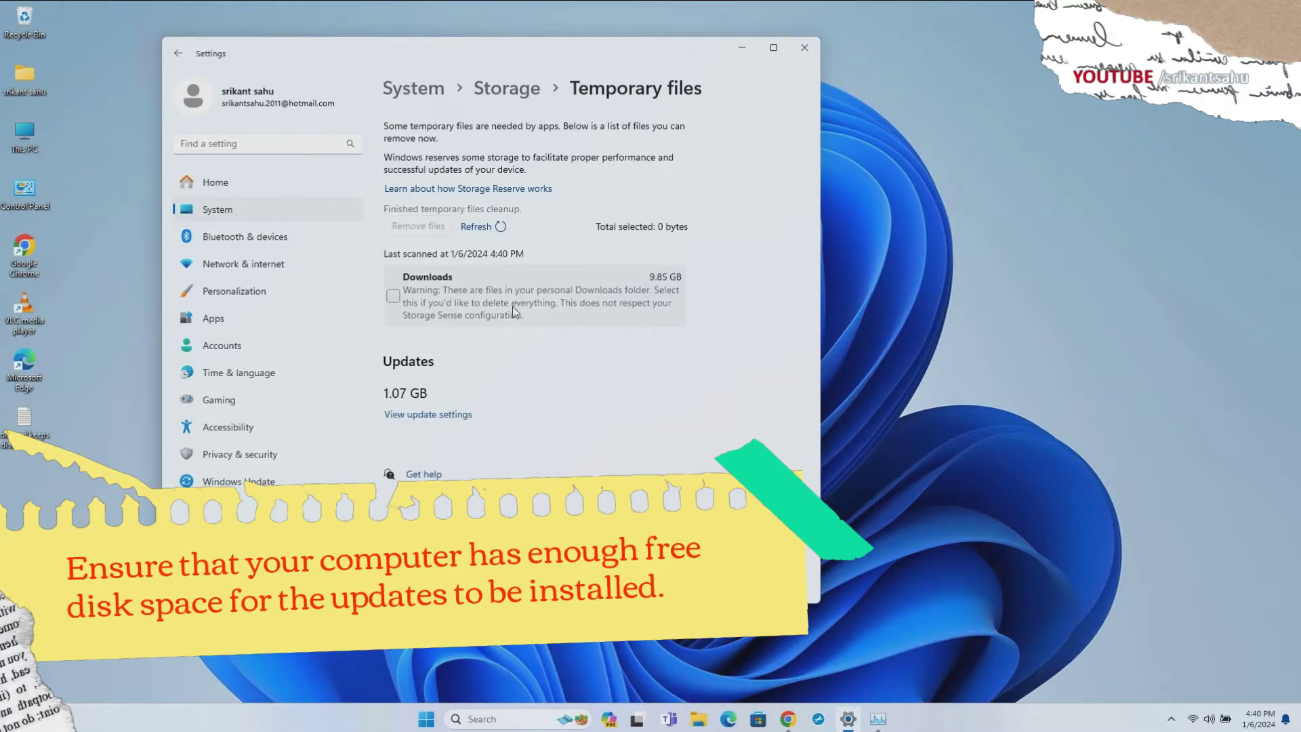
- Close Settings and refresh the desktop
click(805, 48)
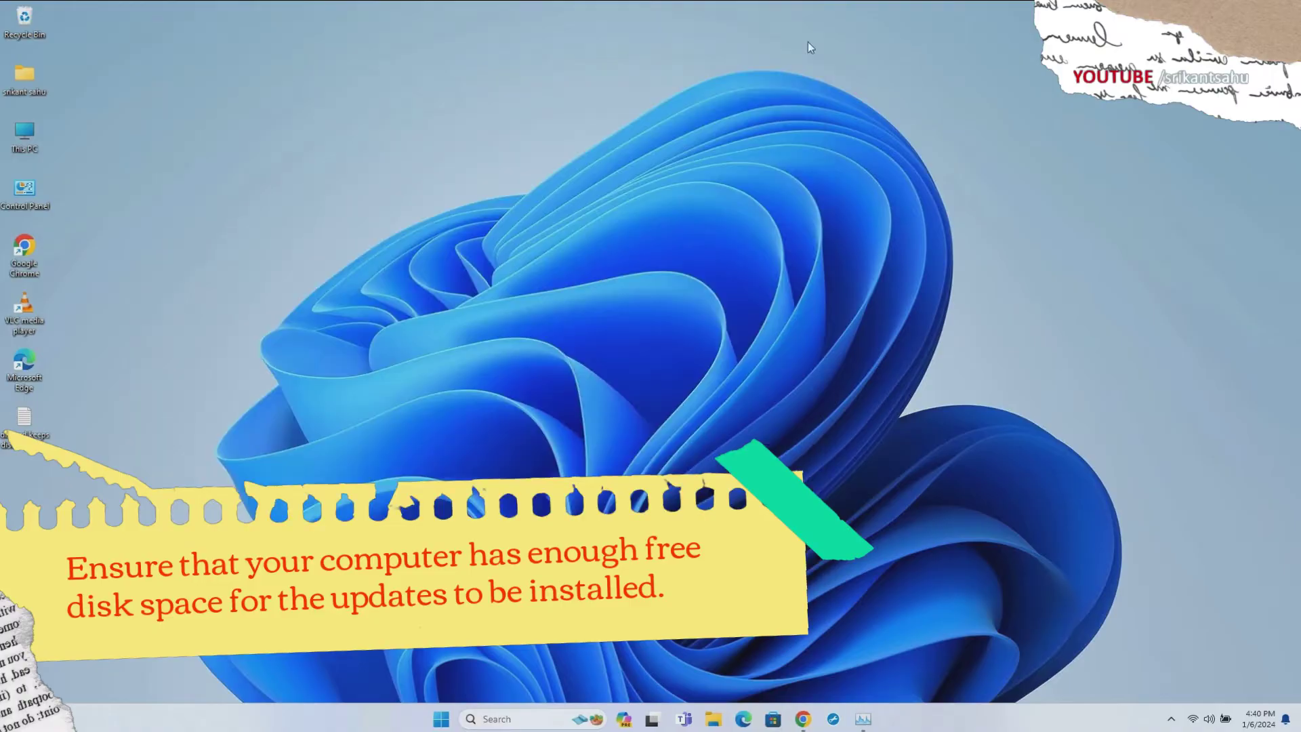
right_click(607, 297)
click(626, 308)
- Run Disk Cleanup on drive C:, permanently deleting about 3.07 MB including Thumbnails
click(508, 718)
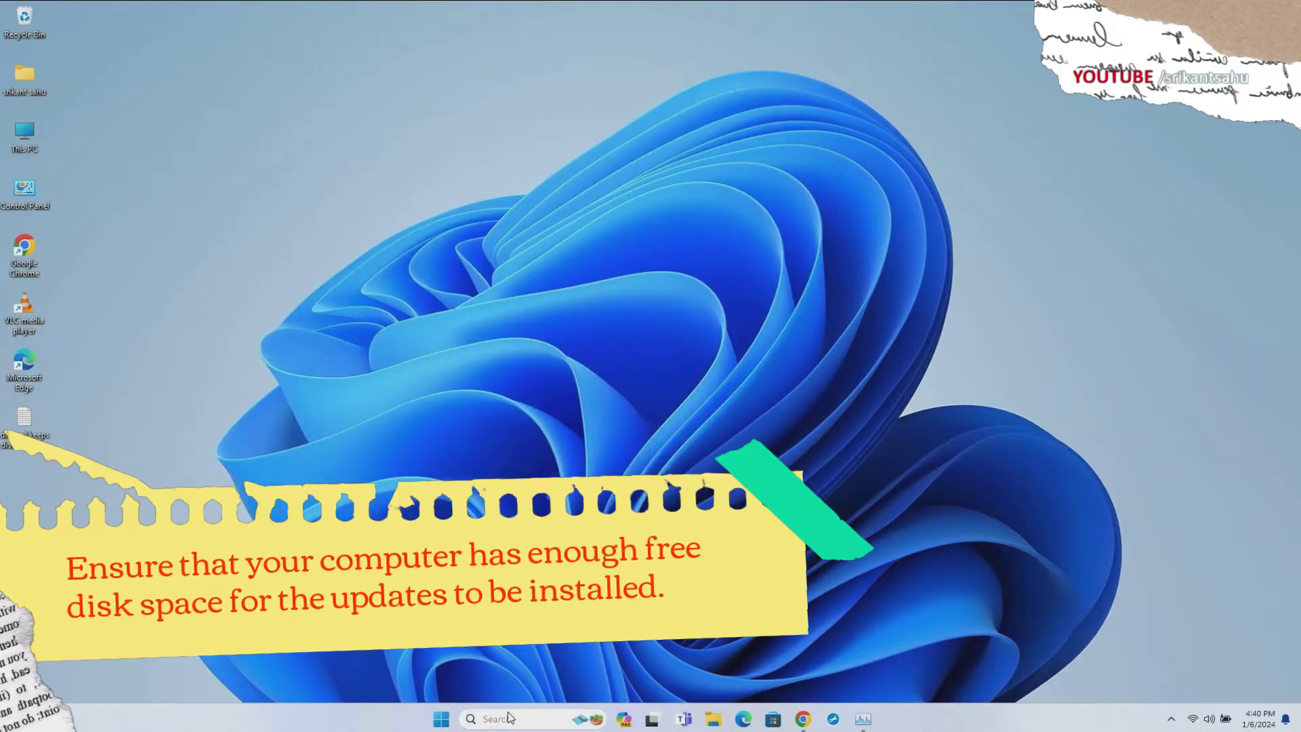
text(disk)
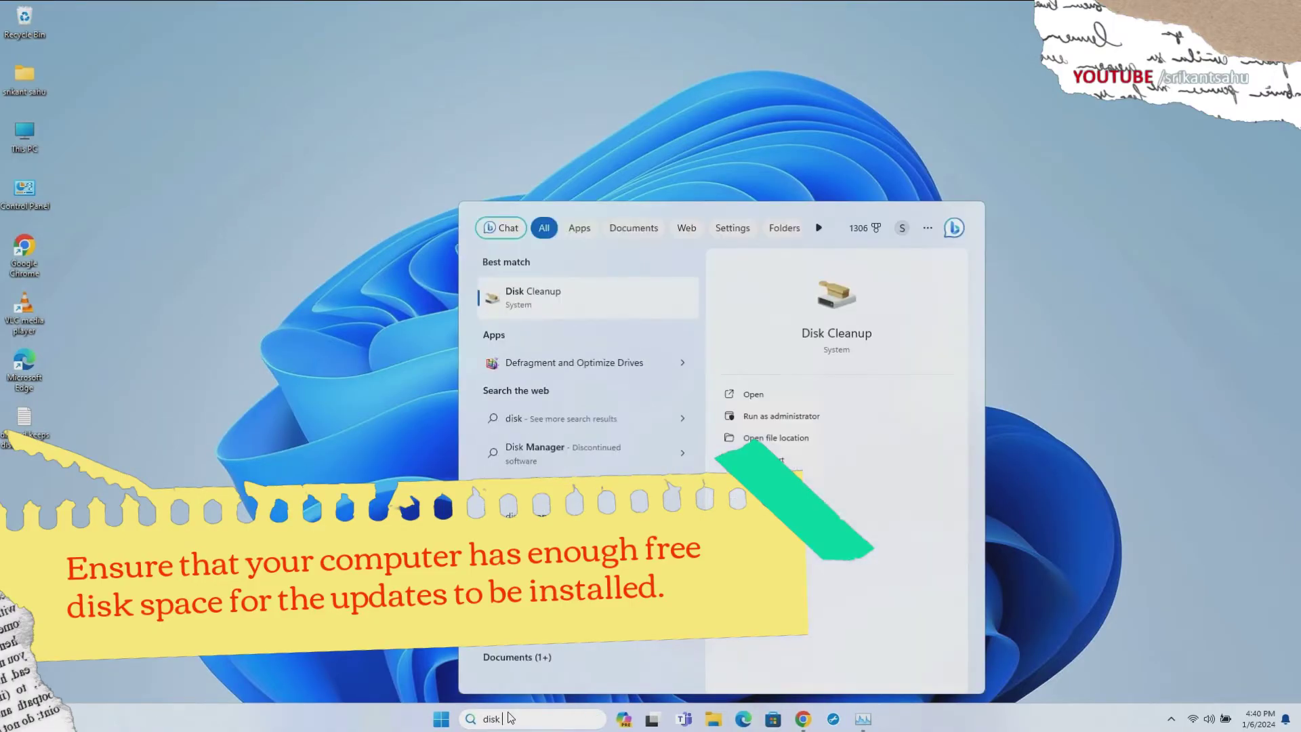
click(537, 296)
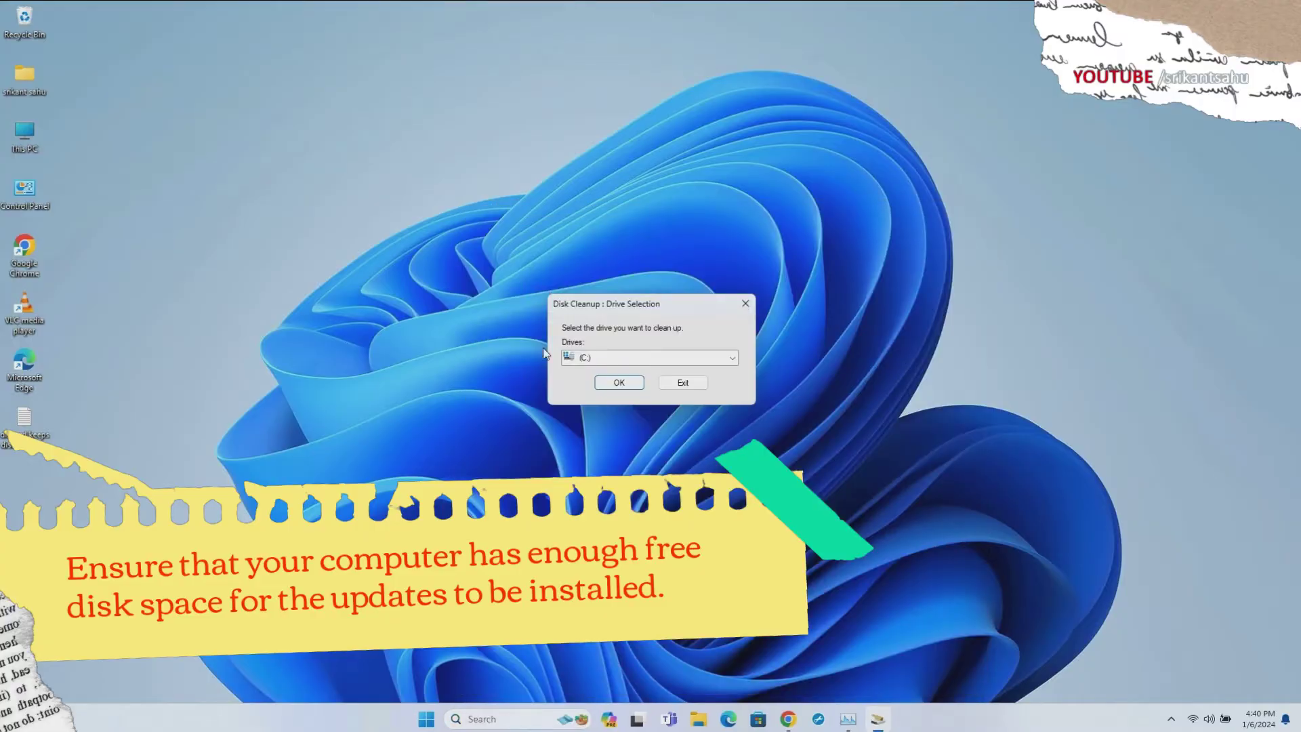
click(732, 358)
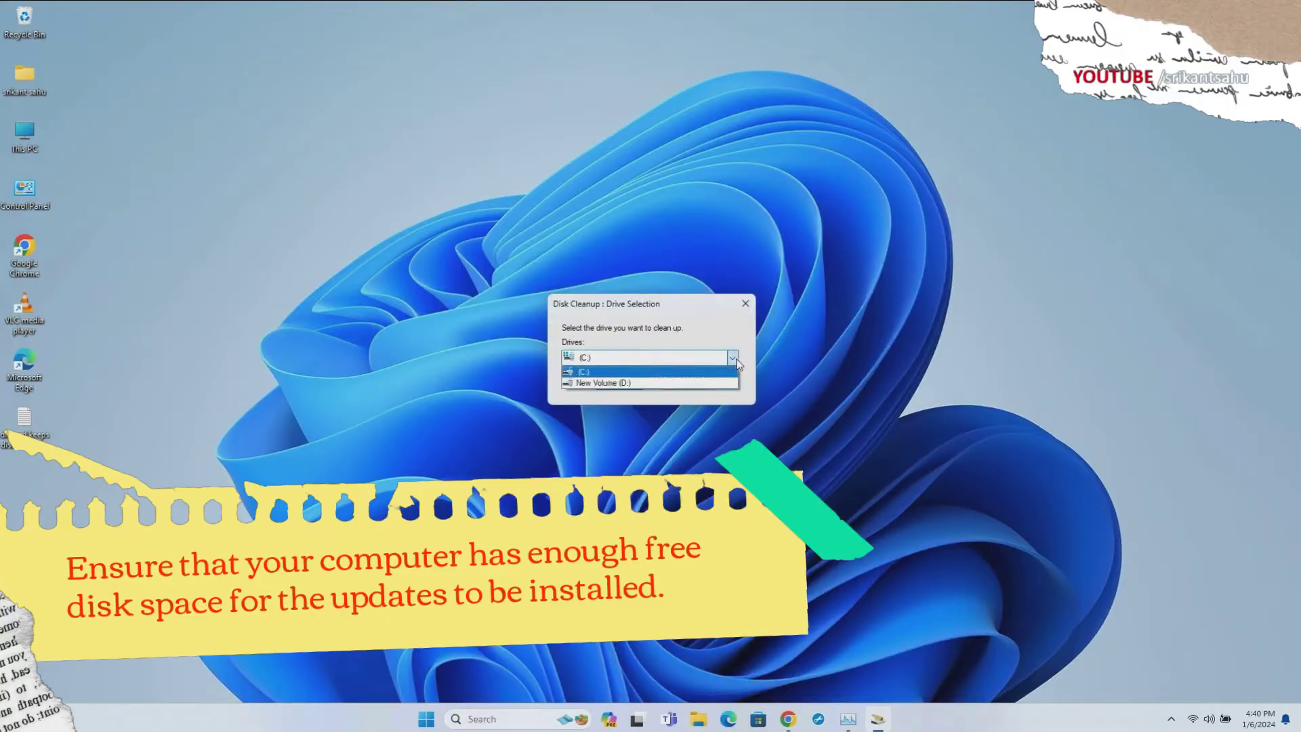
click(610, 370)
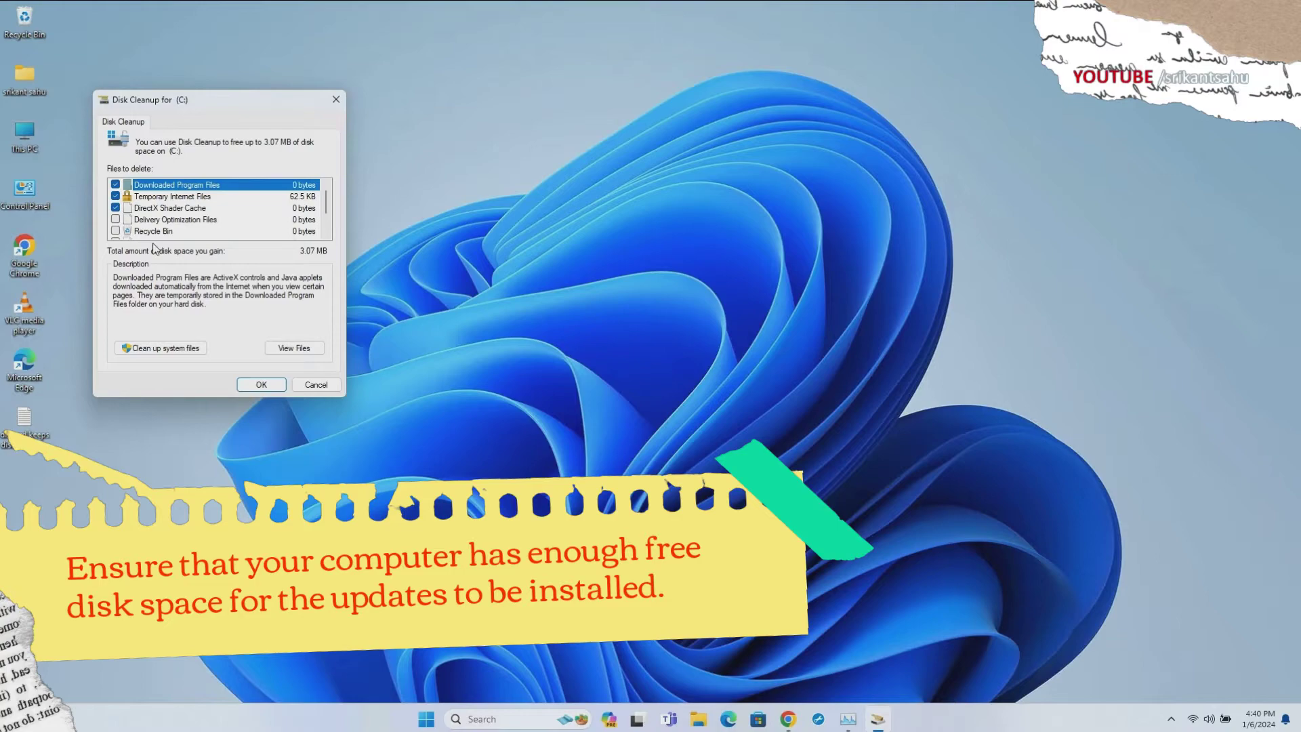
scroll(172, 199, down, 1)
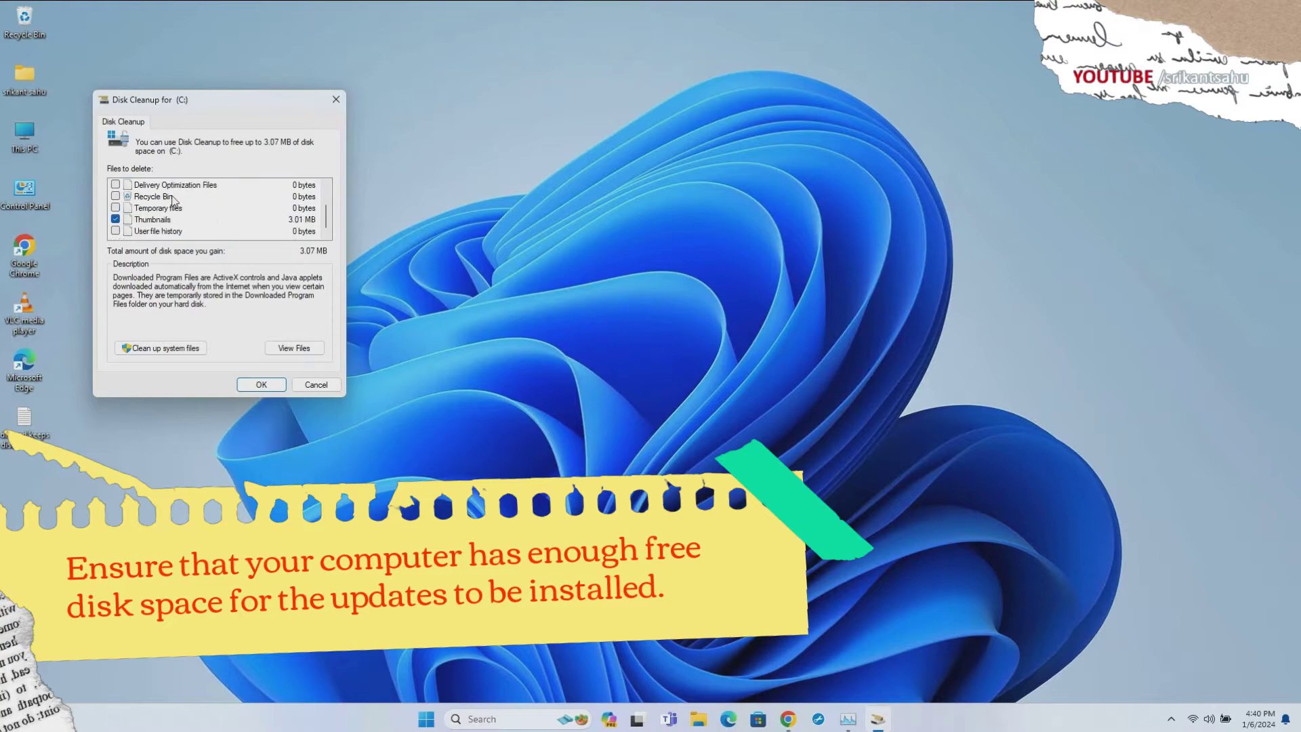
click(261, 384)
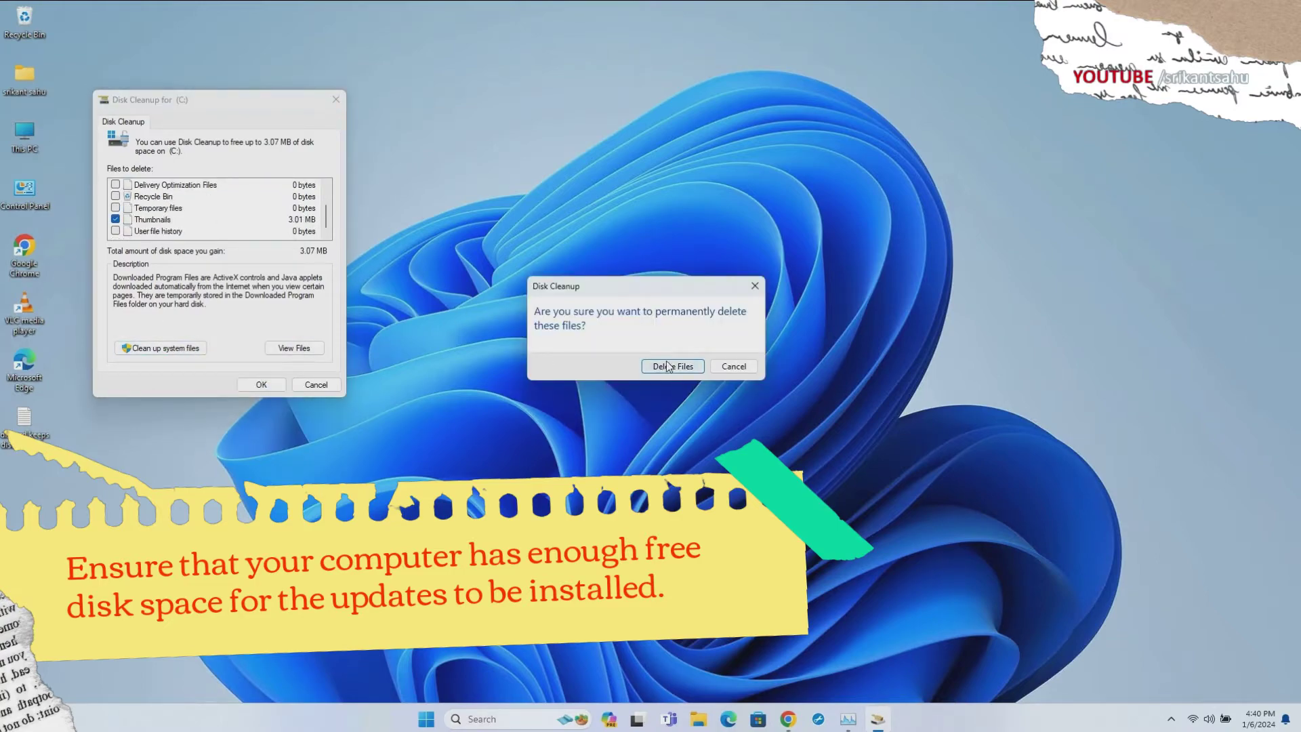
click(671, 367)
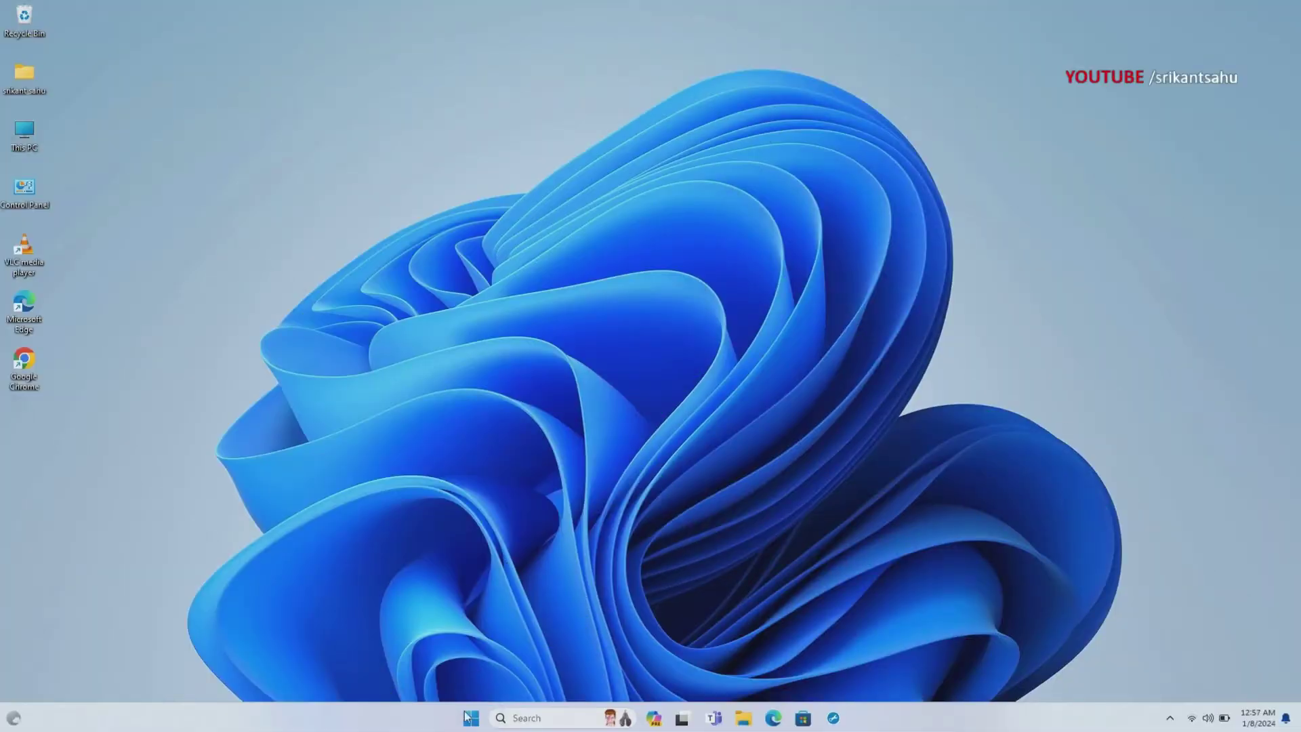
- Check for updates on the Windows Update page of Settings, opened from the Start menu
key(super)
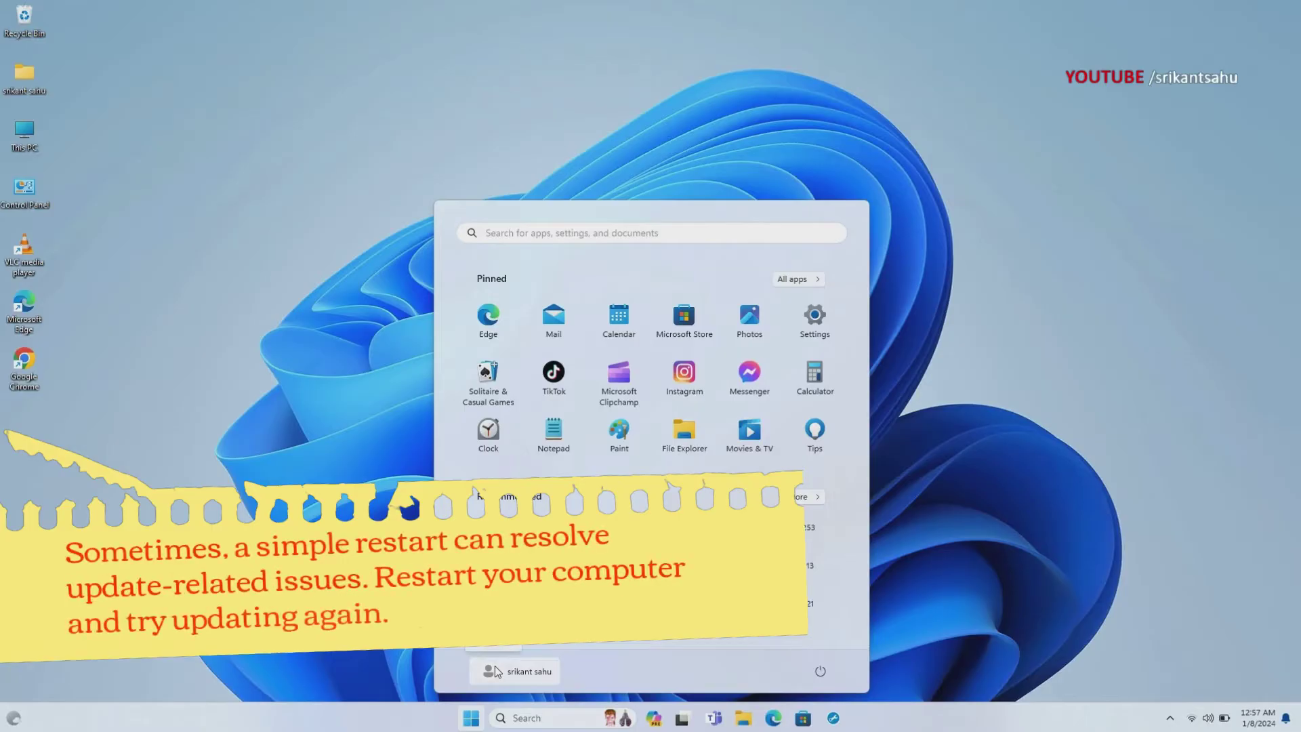
click(820, 671)
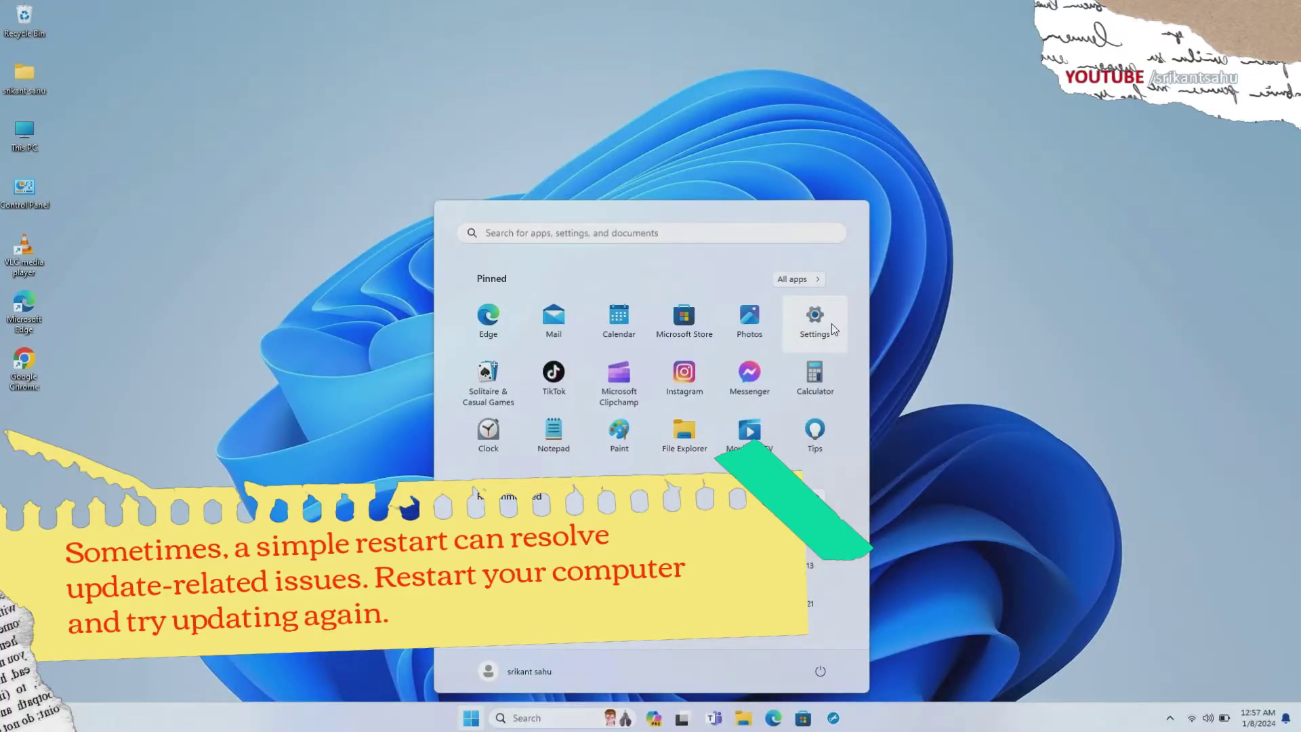
click(833, 328)
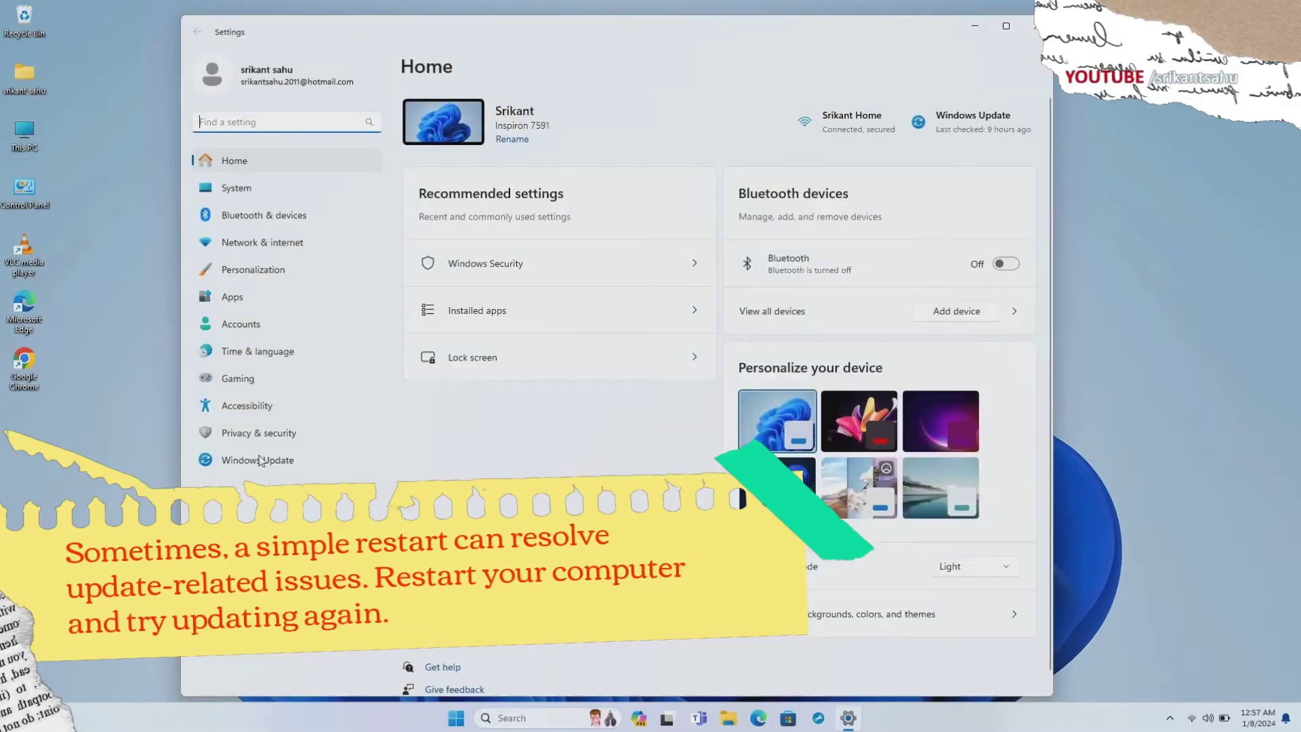
click(366, 465)
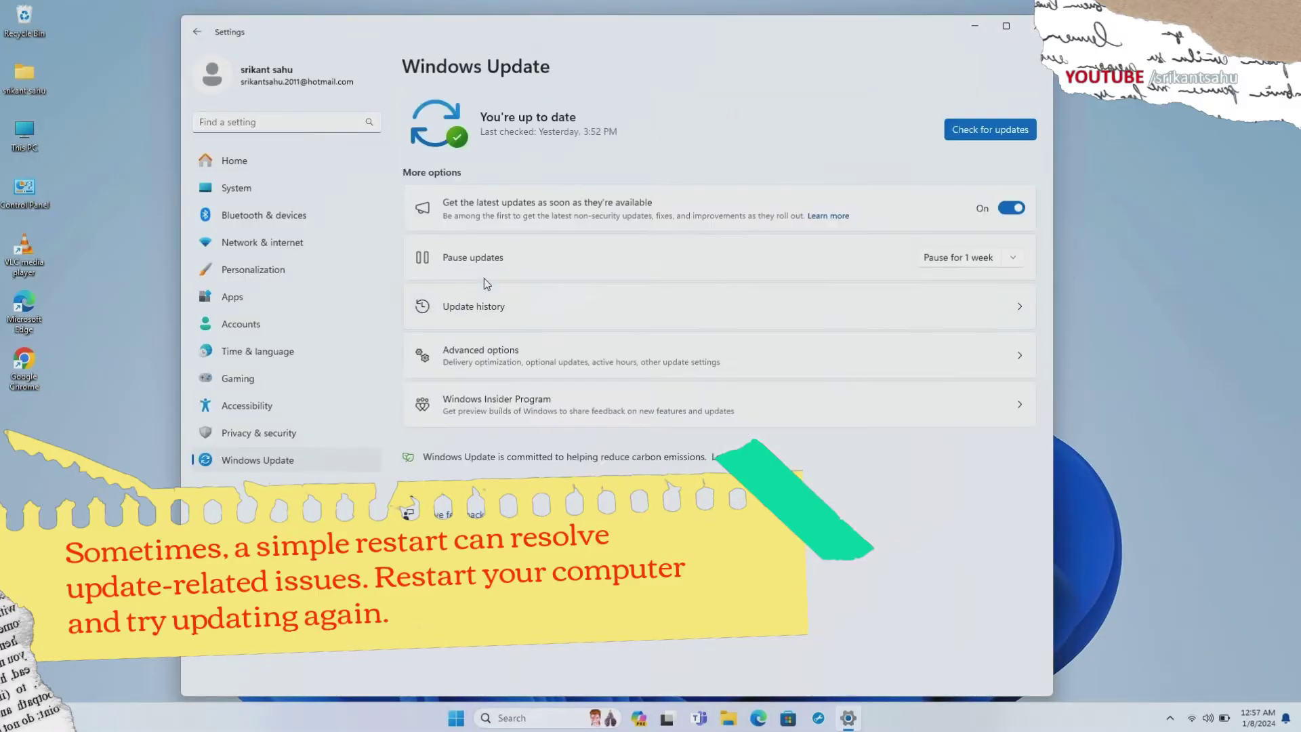
click(988, 135)
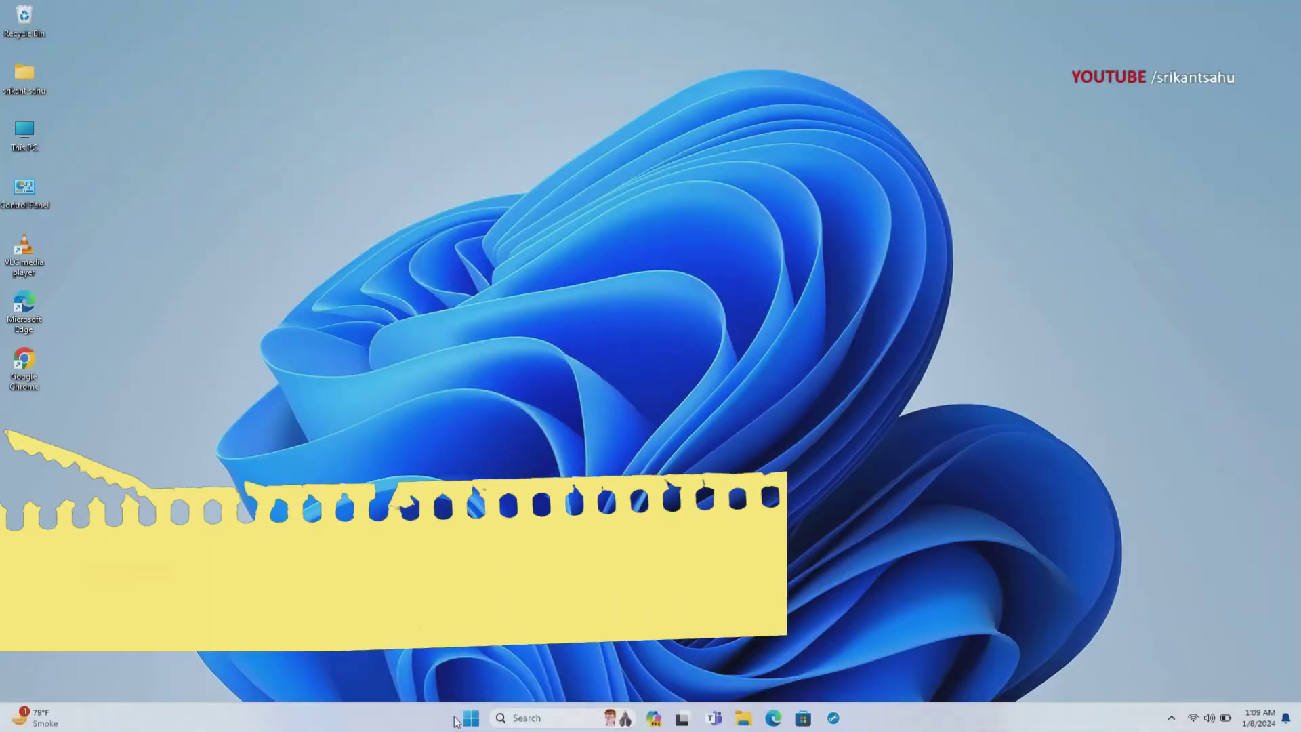
- Run the Windows Update troubleshooter from System > Troubleshoot > Other troubleshooters
key(super)
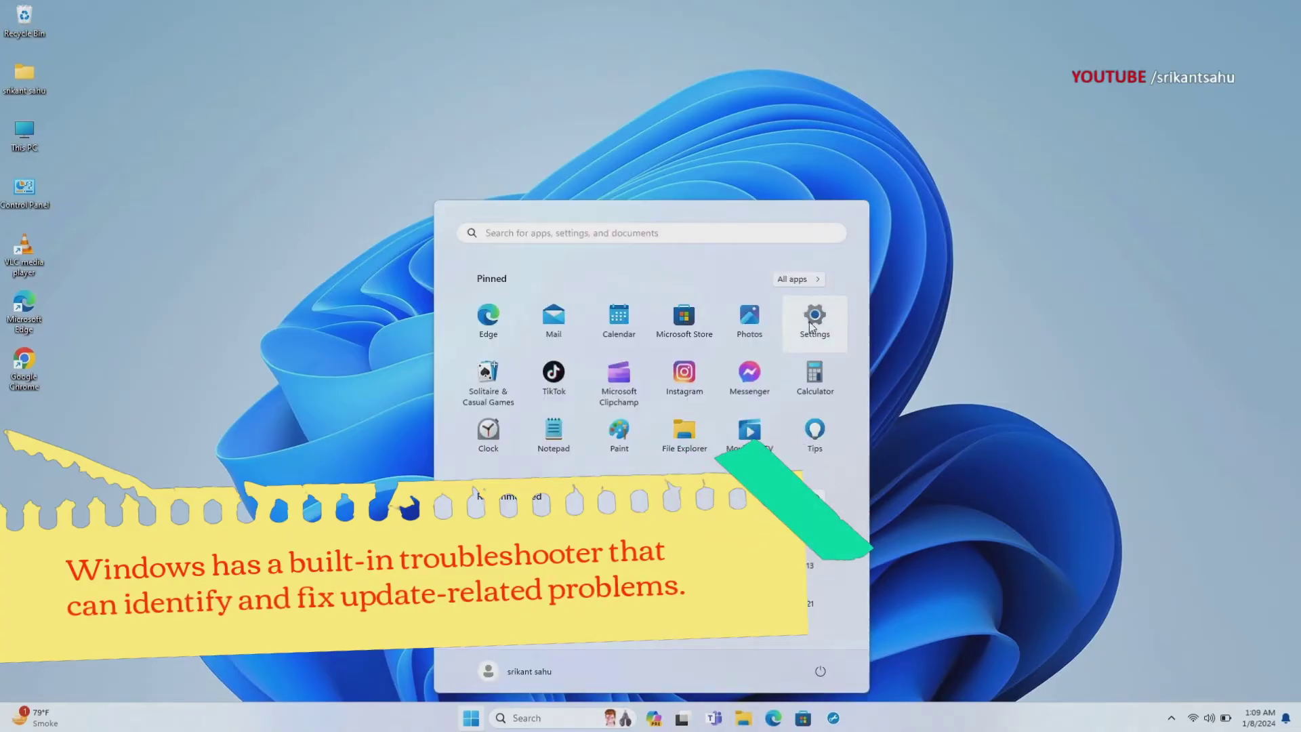
click(814, 322)
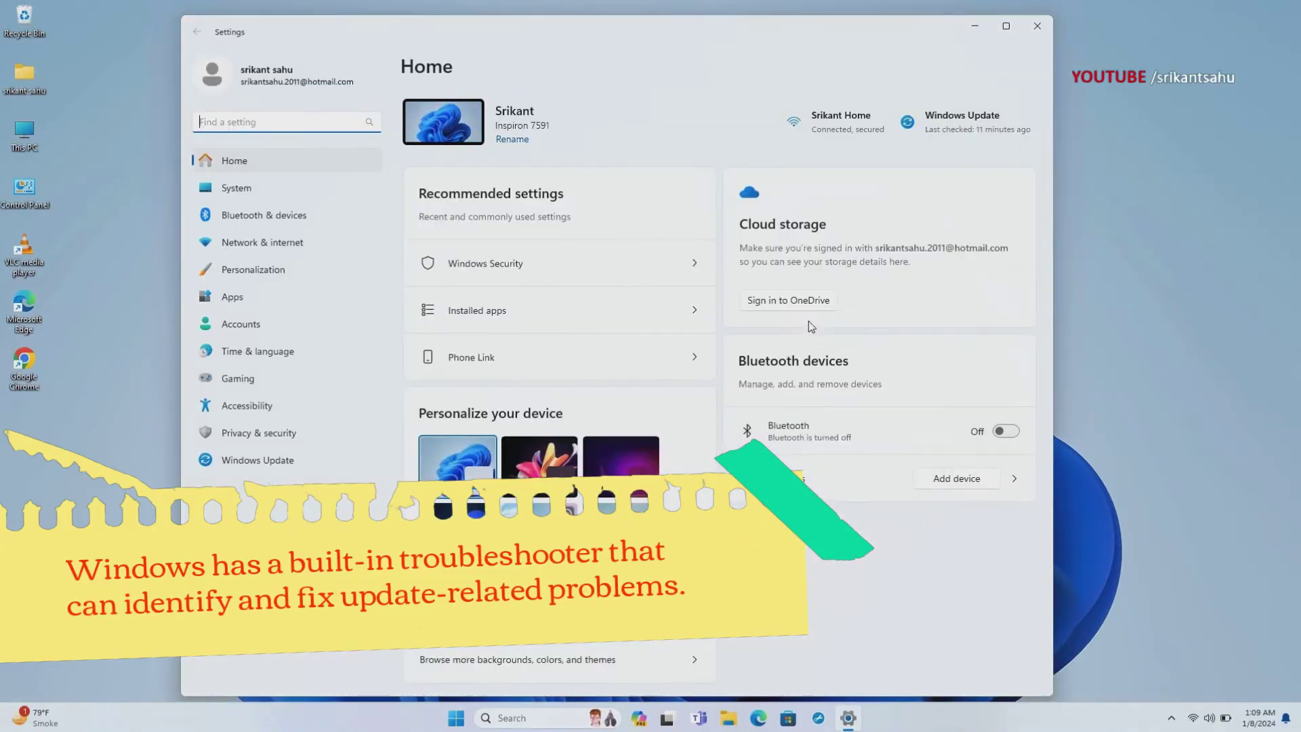
click(246, 194)
scroll(475, 489, down, 2)
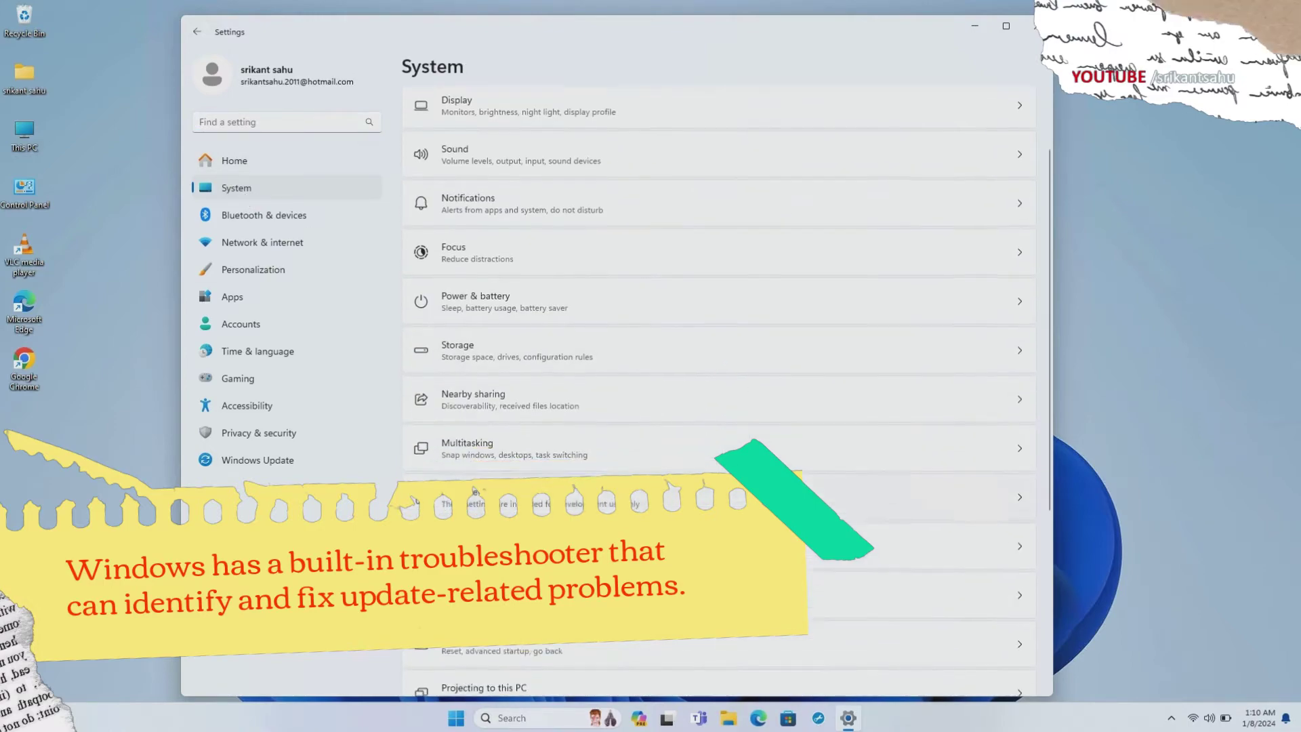
click(941, 591)
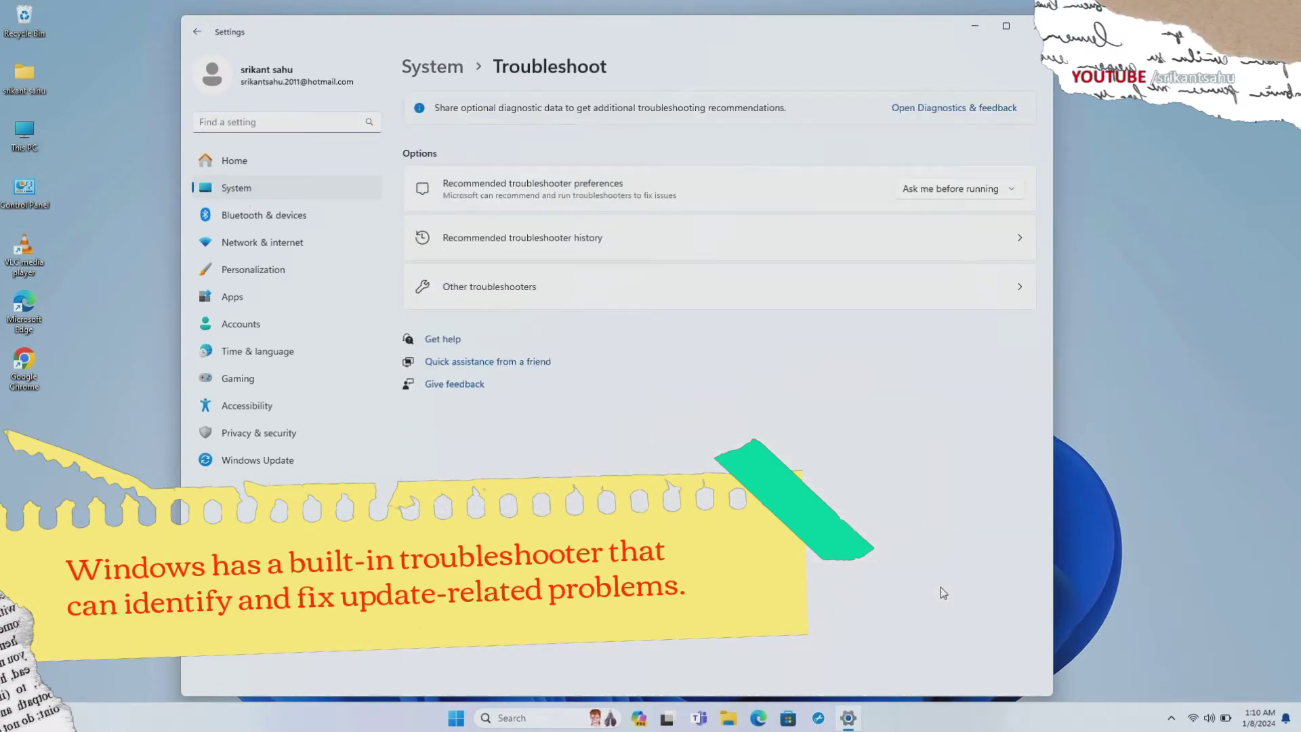
click(626, 290)
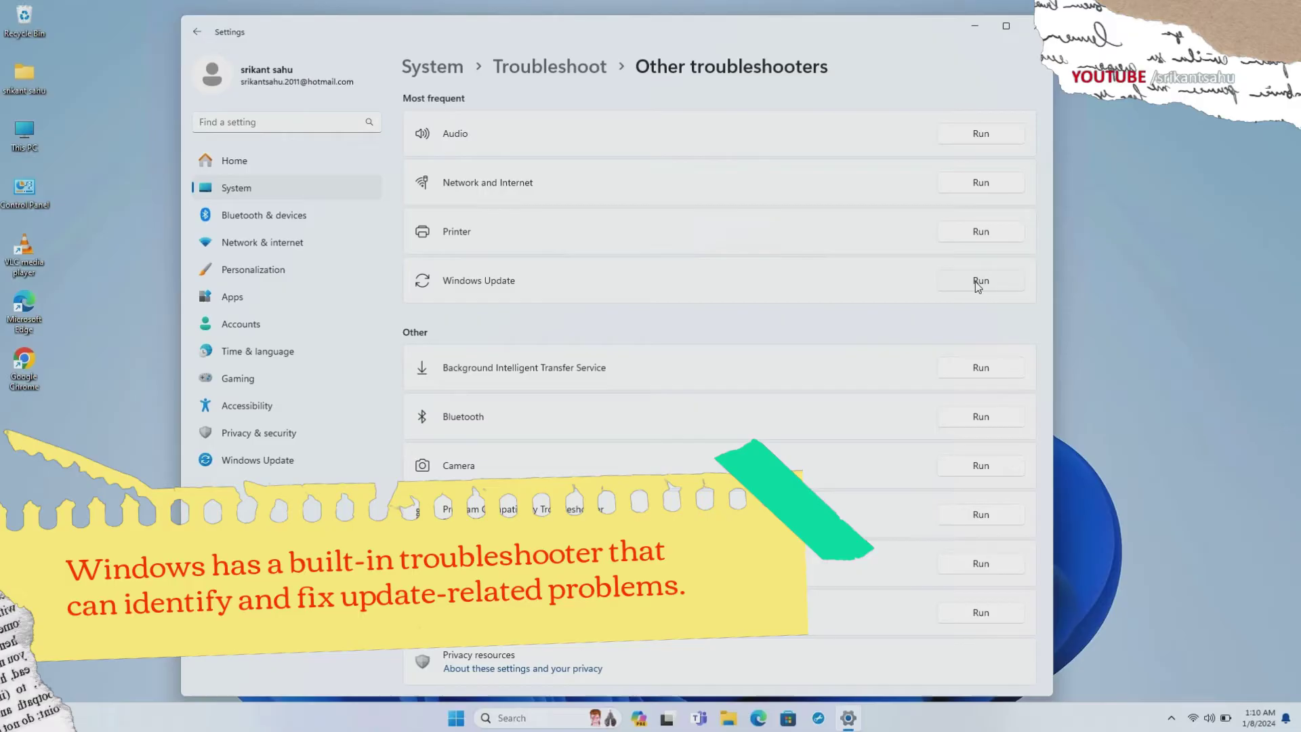
click(976, 282)
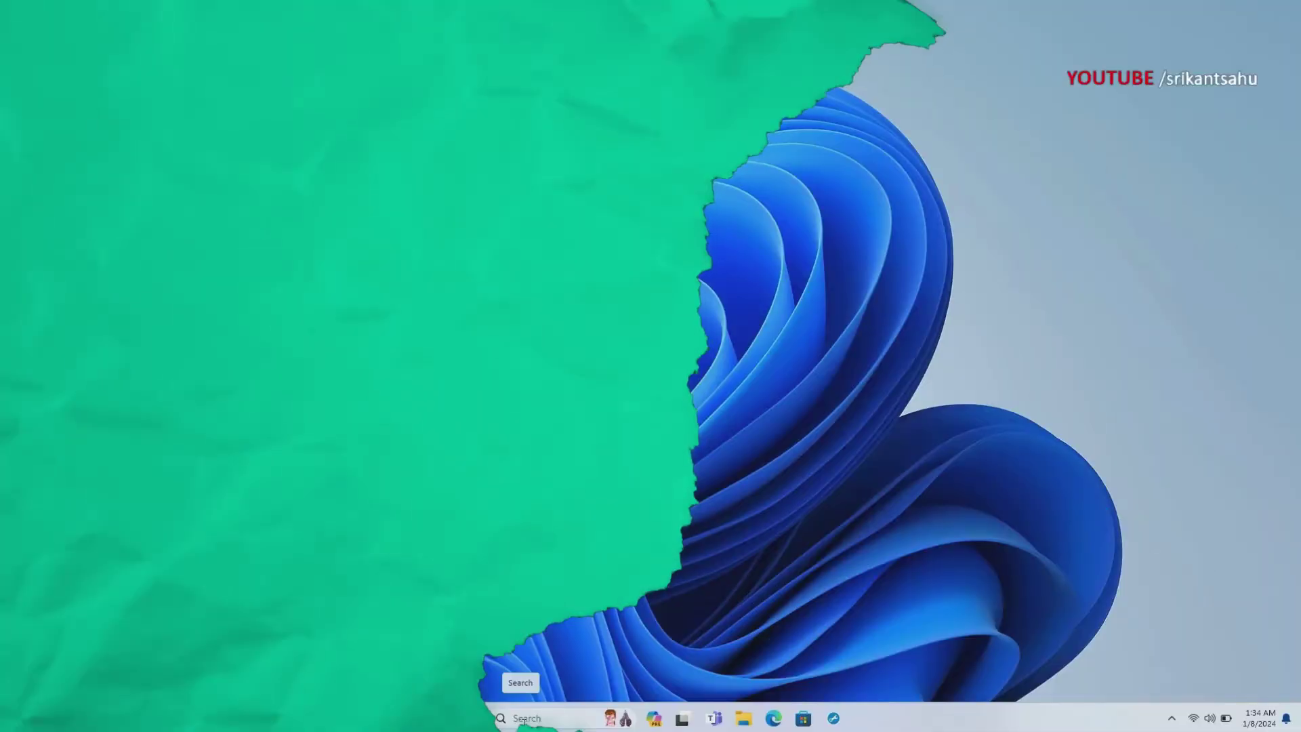
- Stop the Windows Update service in the Services console
click(523, 719)
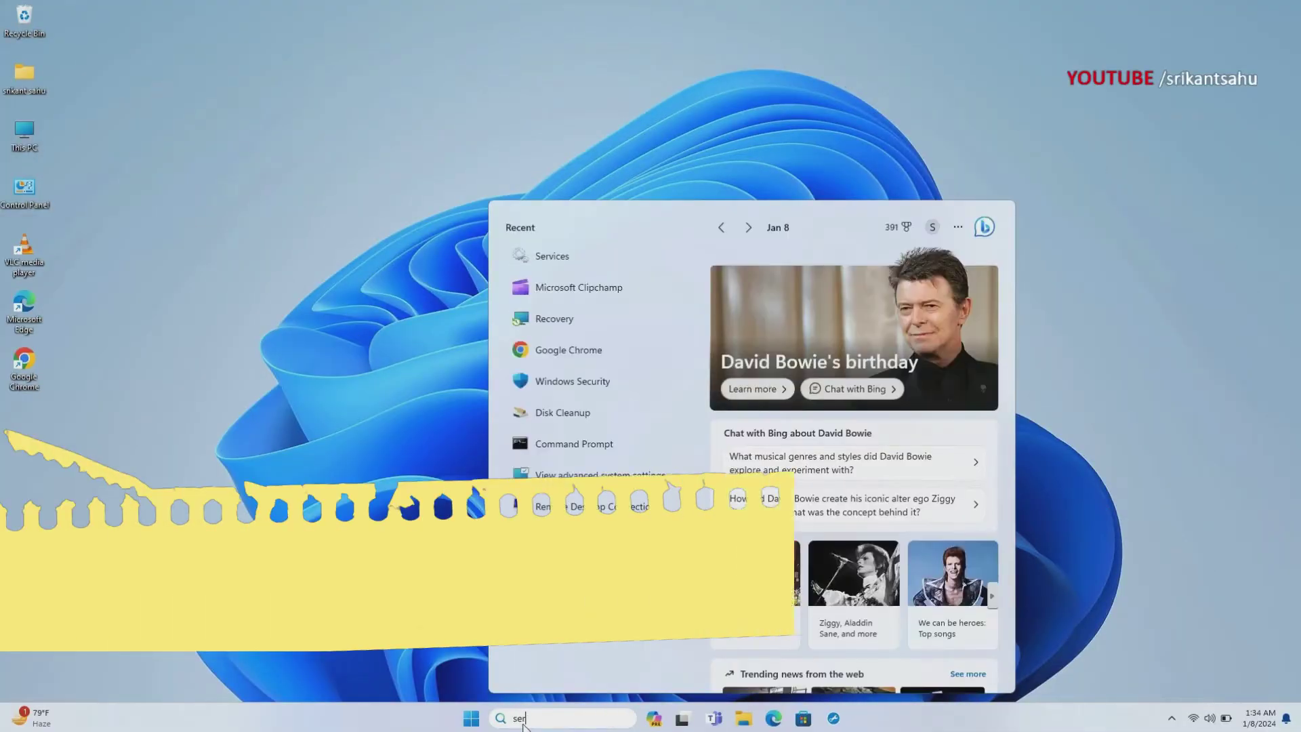
text(services)
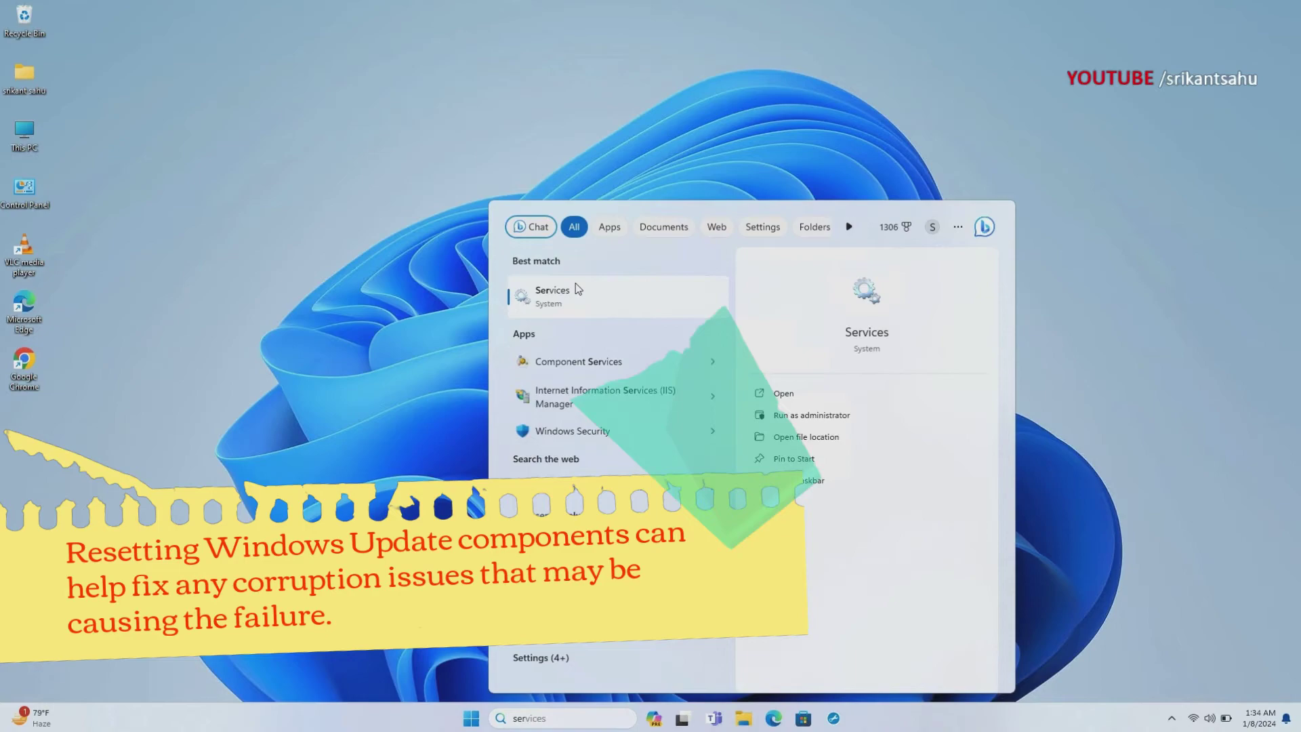
click(568, 300)
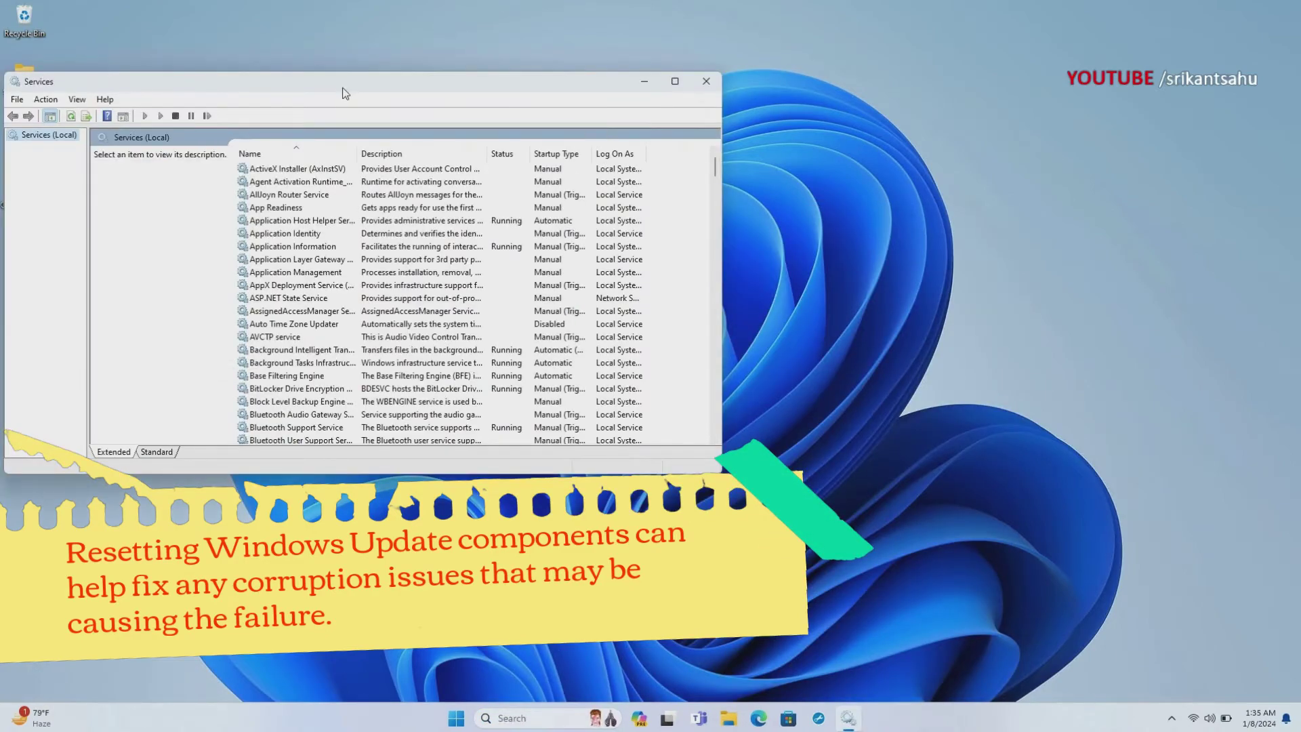
drag(343, 93, 457, 63)
scroll(498, 351, down, 6)
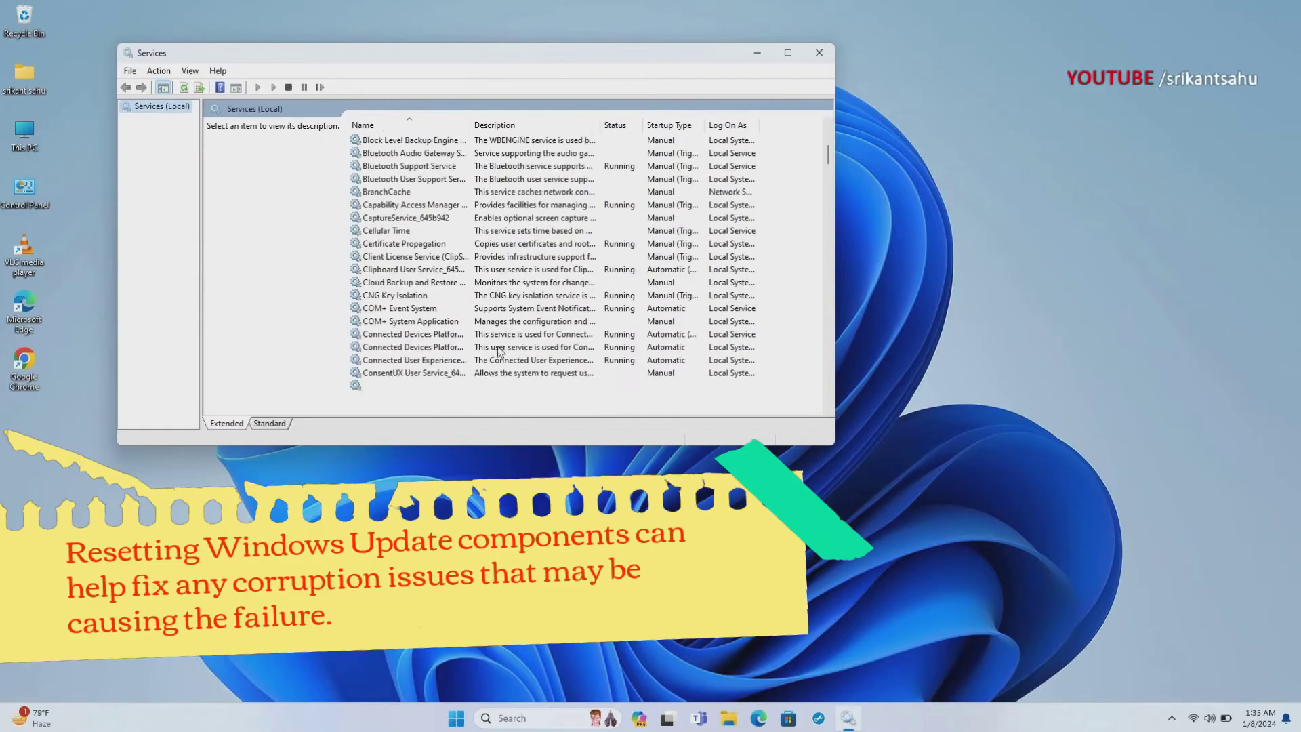
scroll(498, 351, down, 1)
click(451, 335)
key(w)
scroll(451, 346, down, 3)
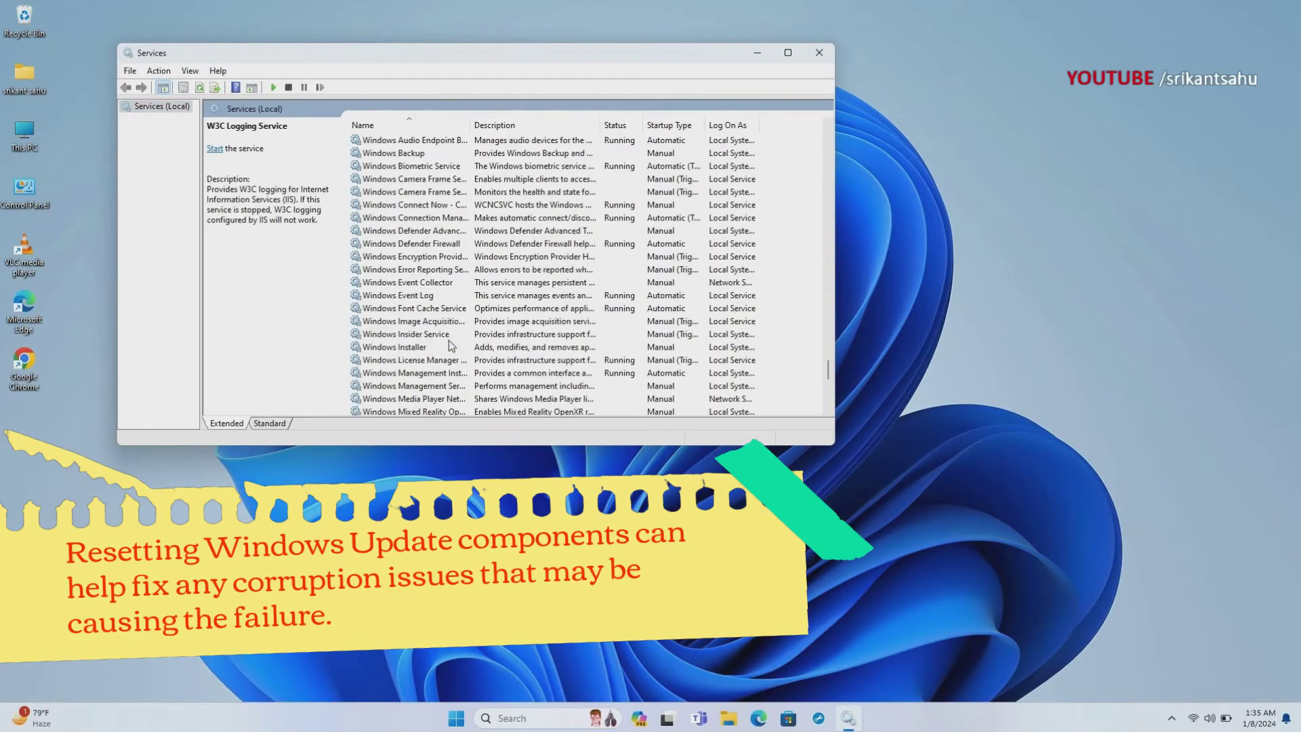
scroll(451, 346, down, 5)
scroll(450, 346, down, 4)
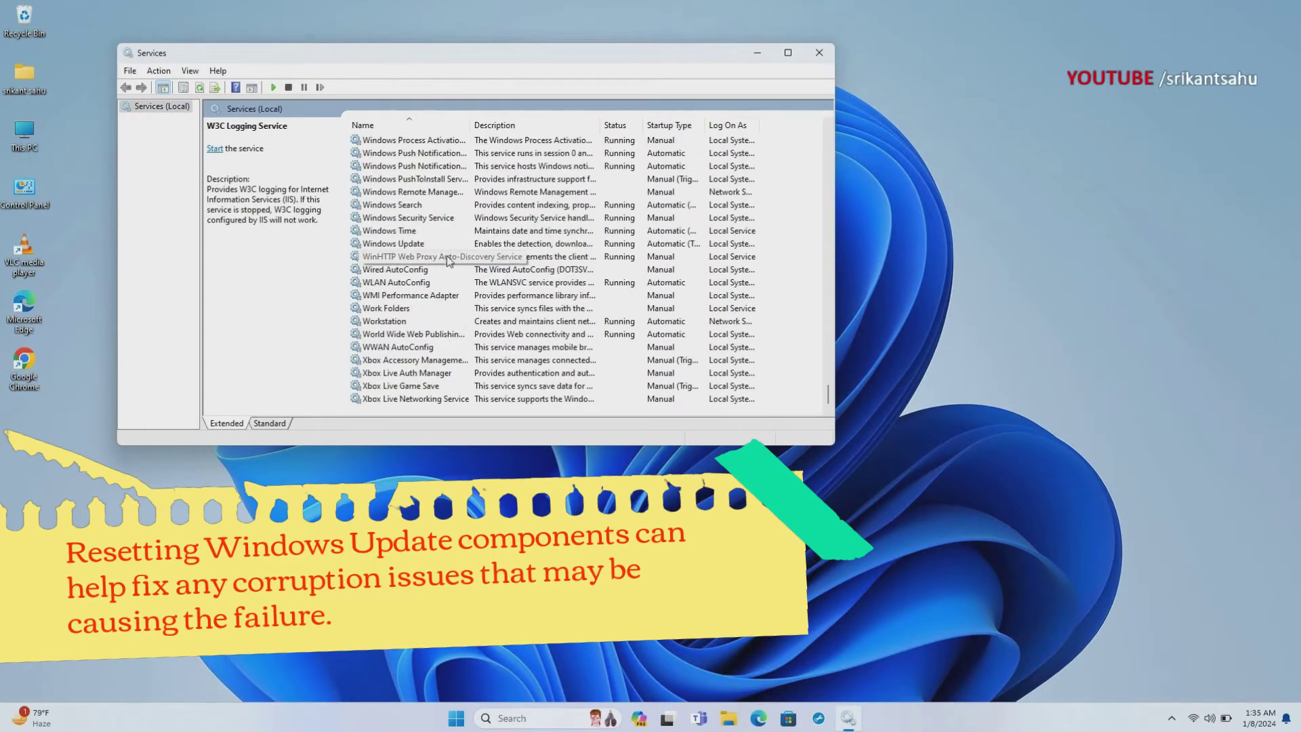
click(402, 245)
right_click(453, 250)
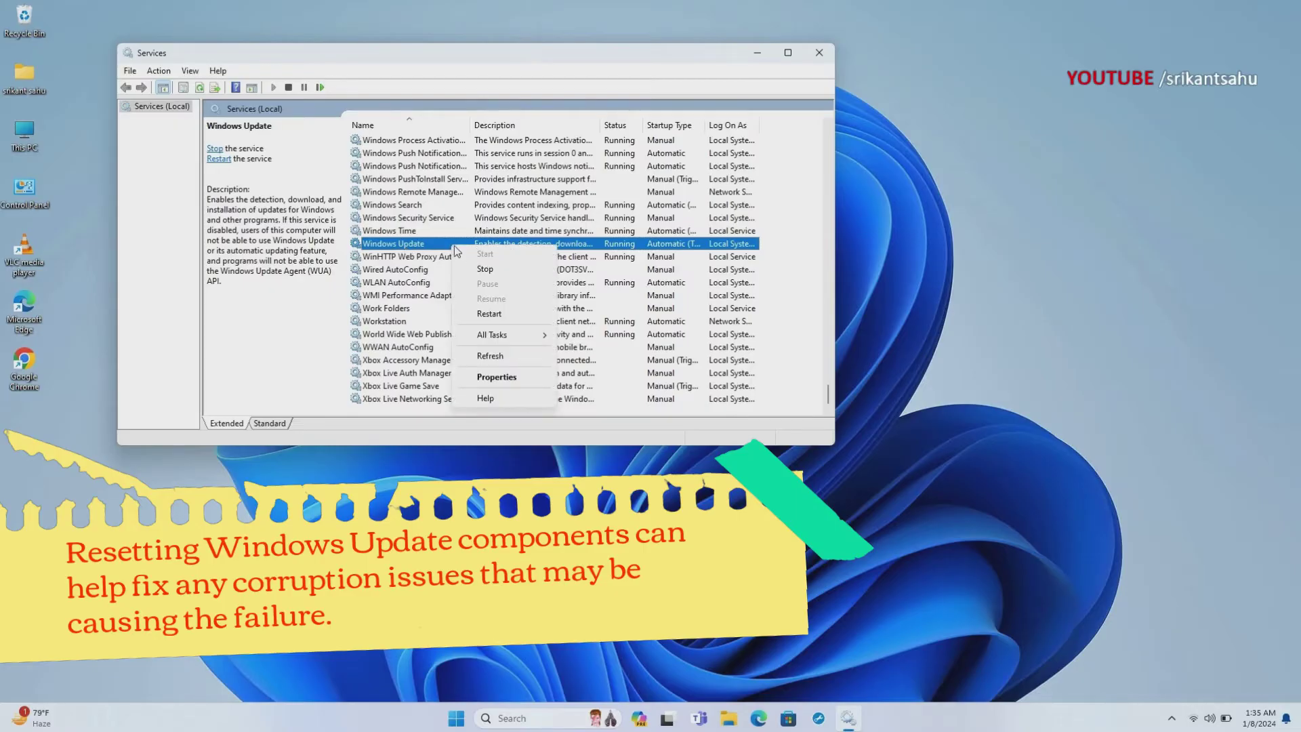
click(479, 271)
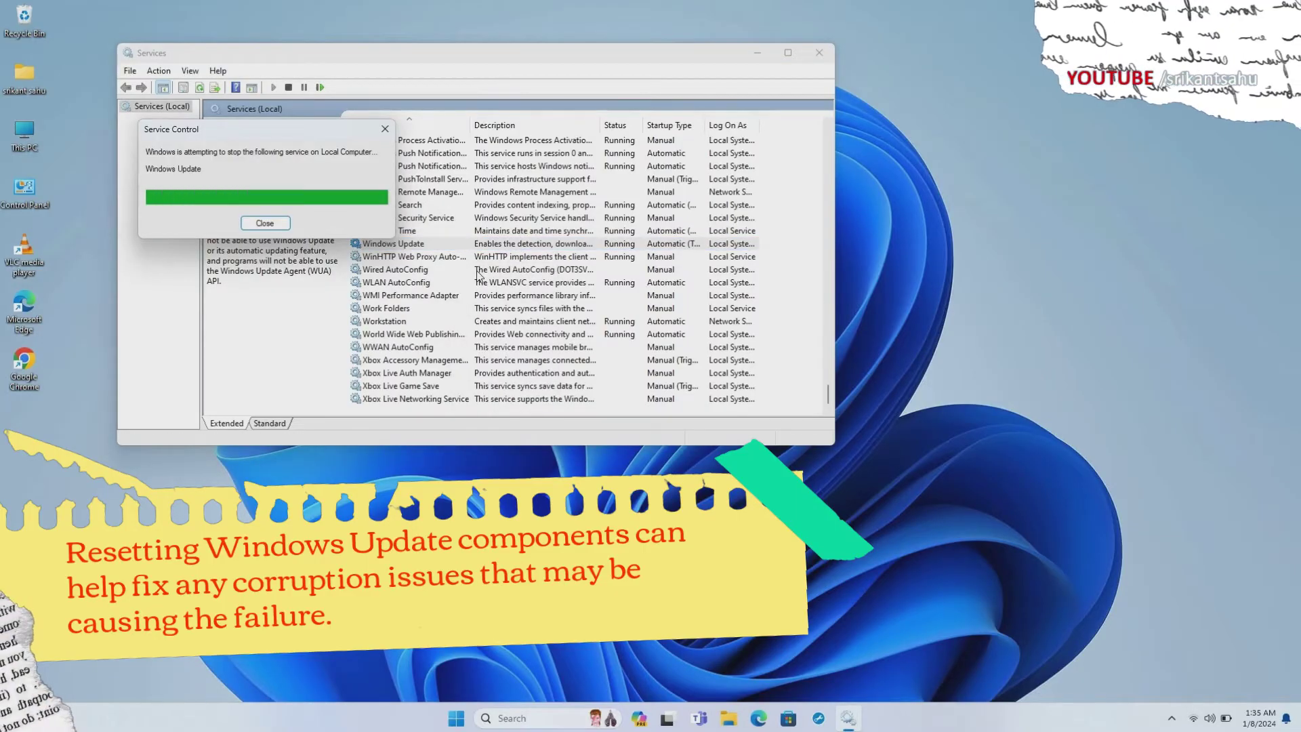
- Minimize Services and browse File Explorer to C:\Windows\SoftwareDistribution
click(755, 55)
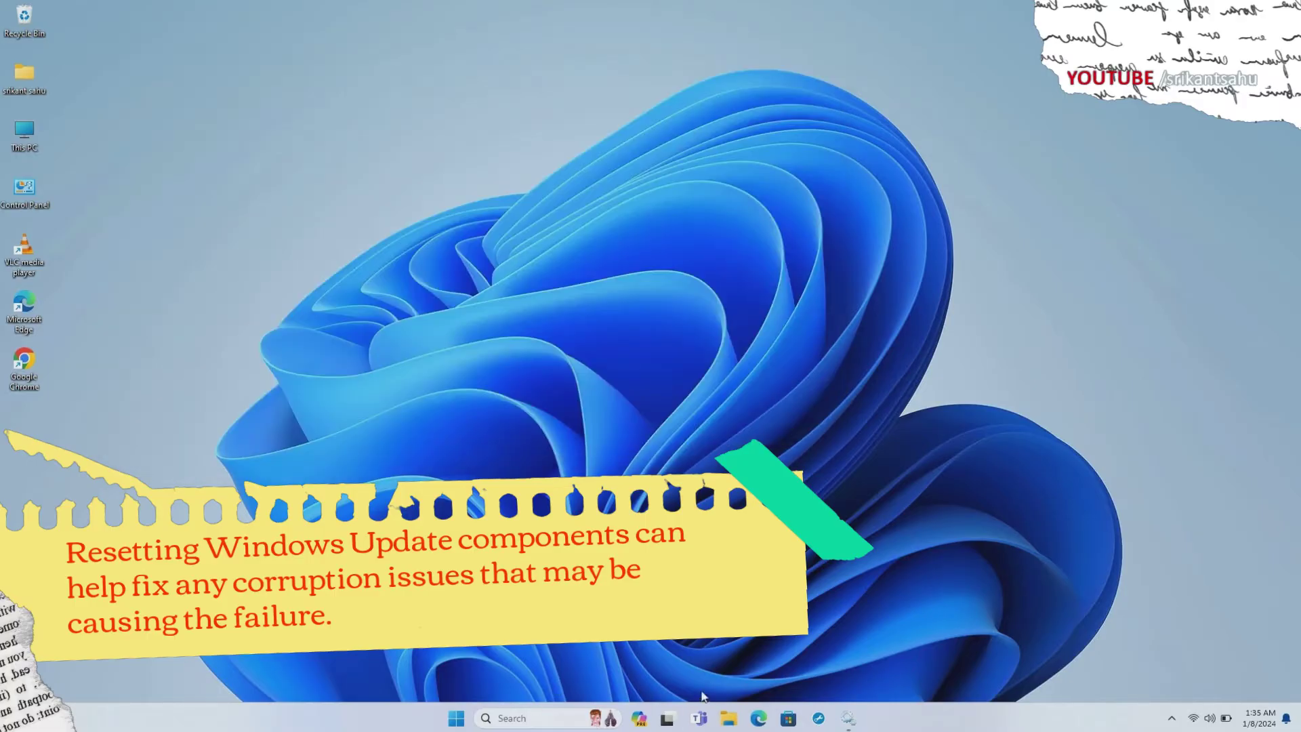
key(super+e)
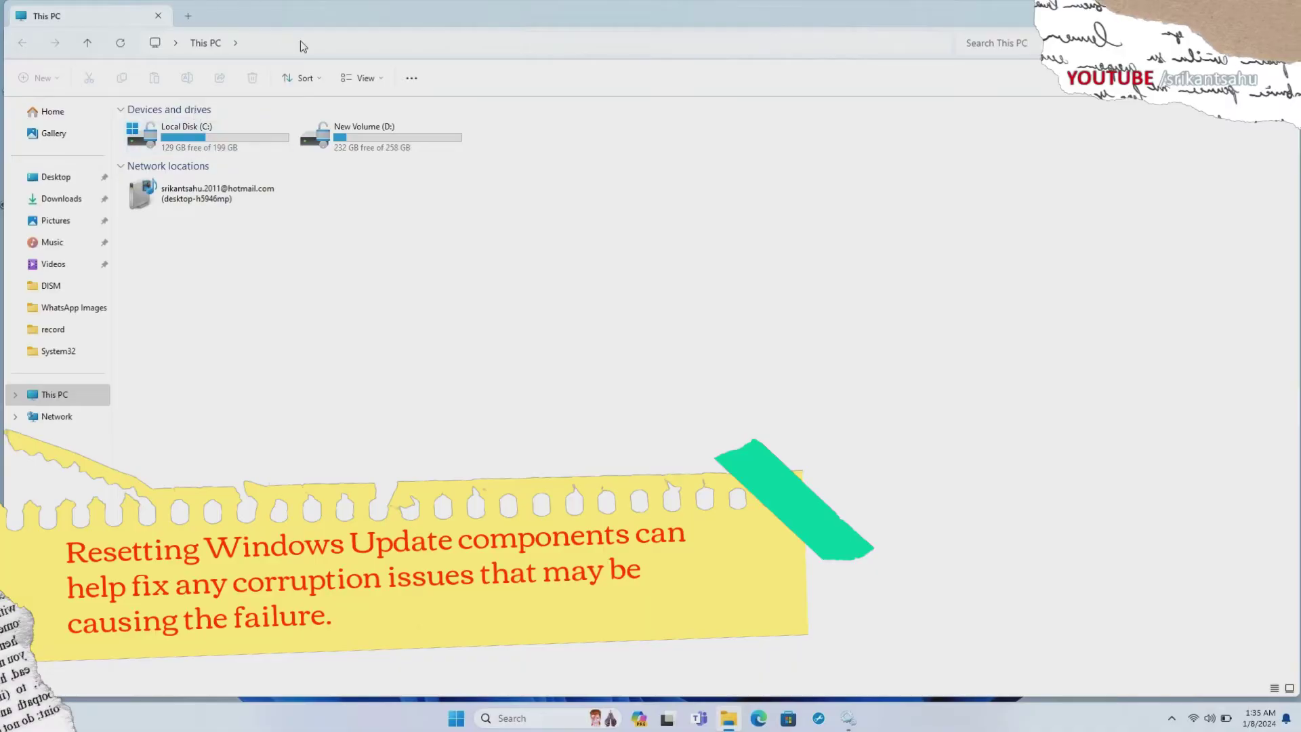
double_click(297, 179)
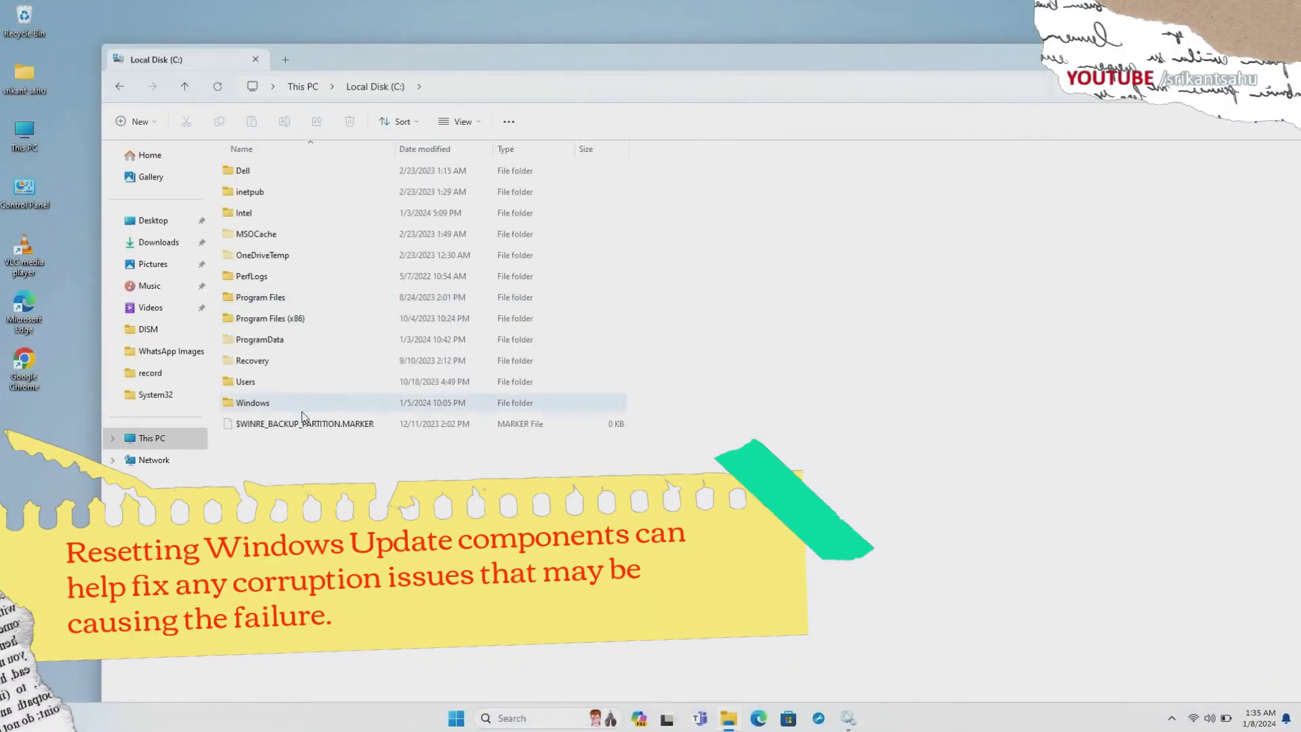
double_click(243, 405)
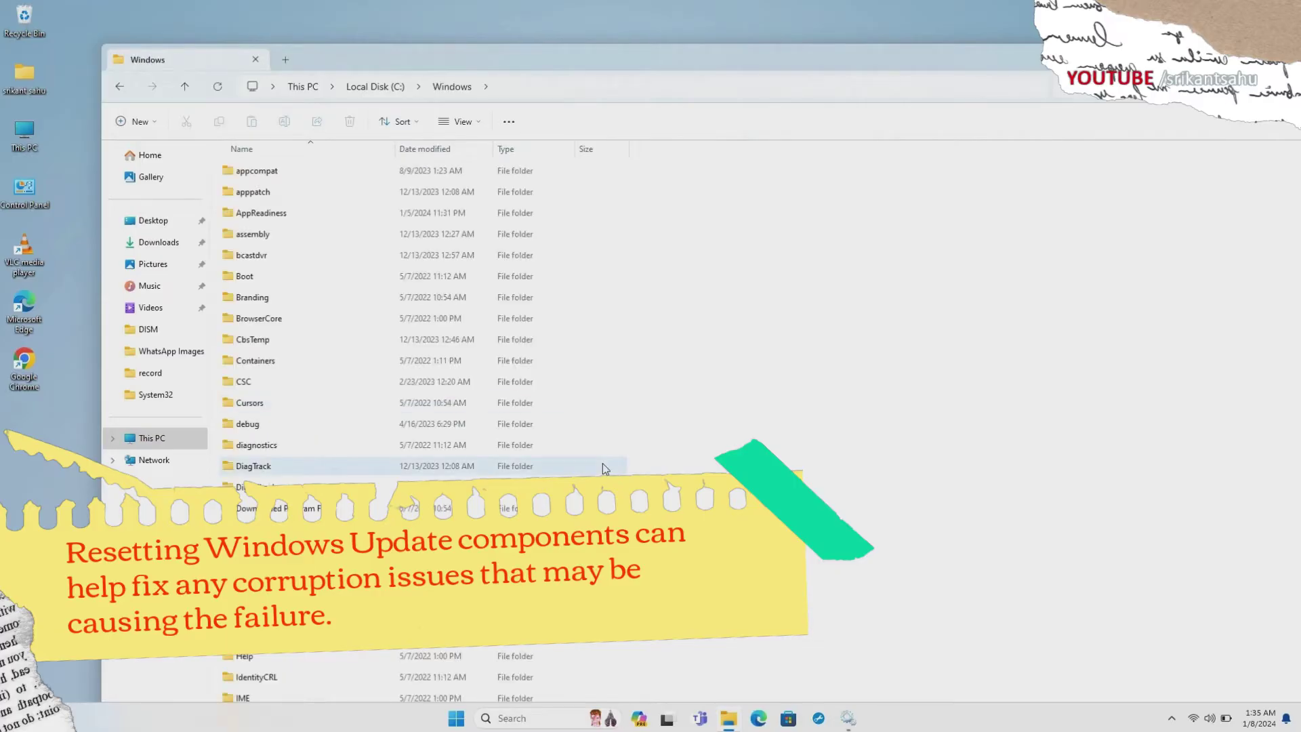
scroll(414, 462, down, 1)
scroll(419, 406, down, 7)
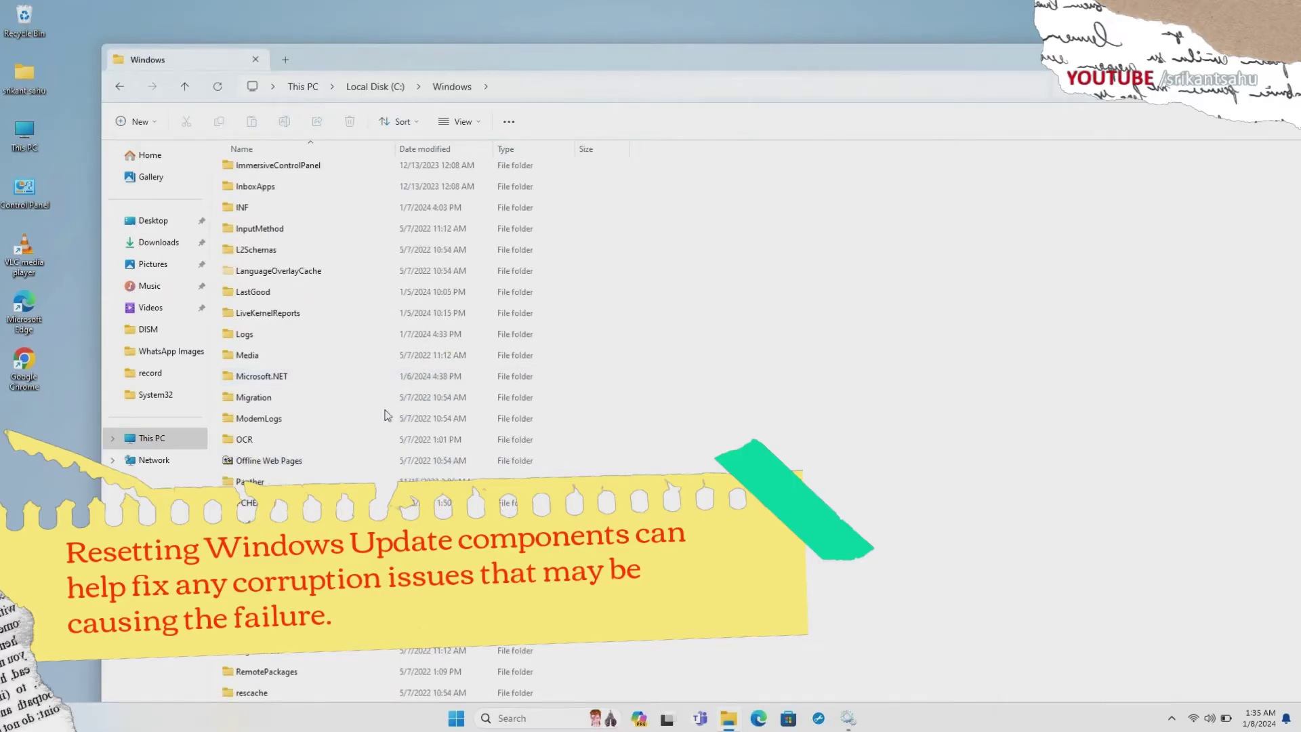
scroll(381, 427, down, 5)
scroll(336, 406, down, 5)
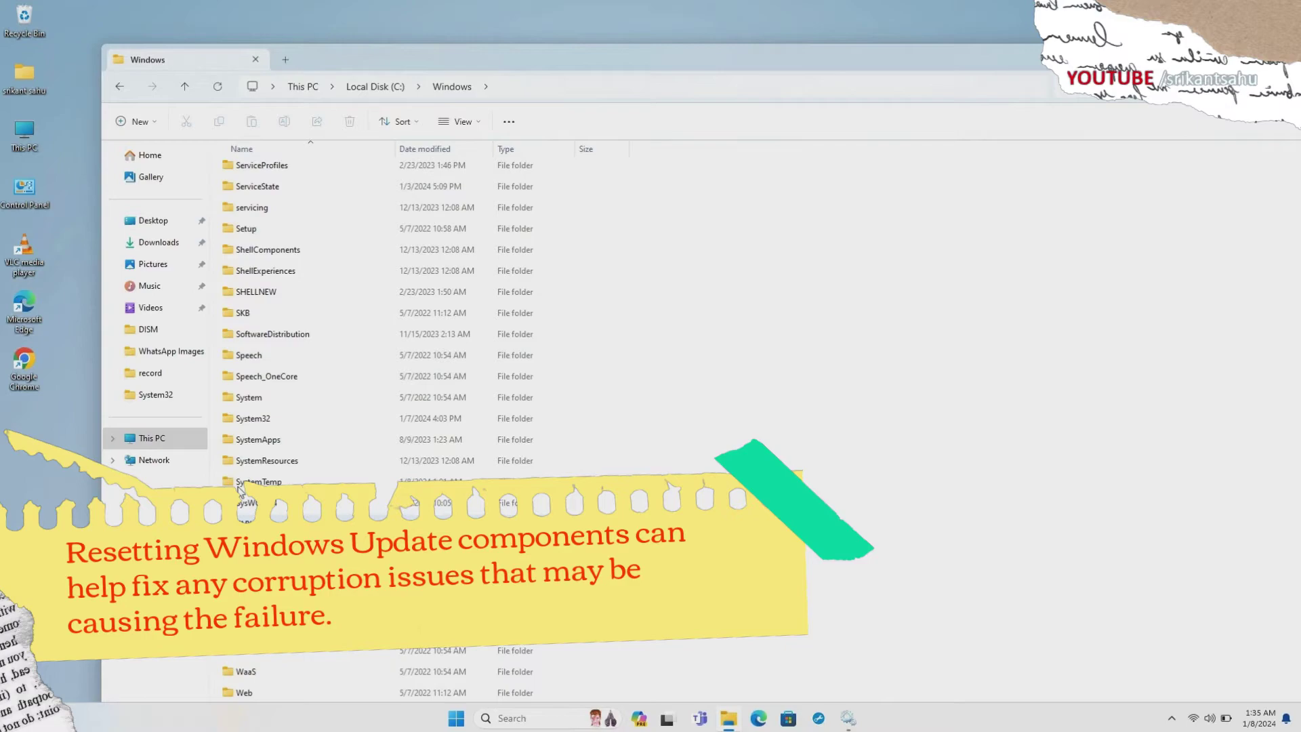
double_click(274, 335)
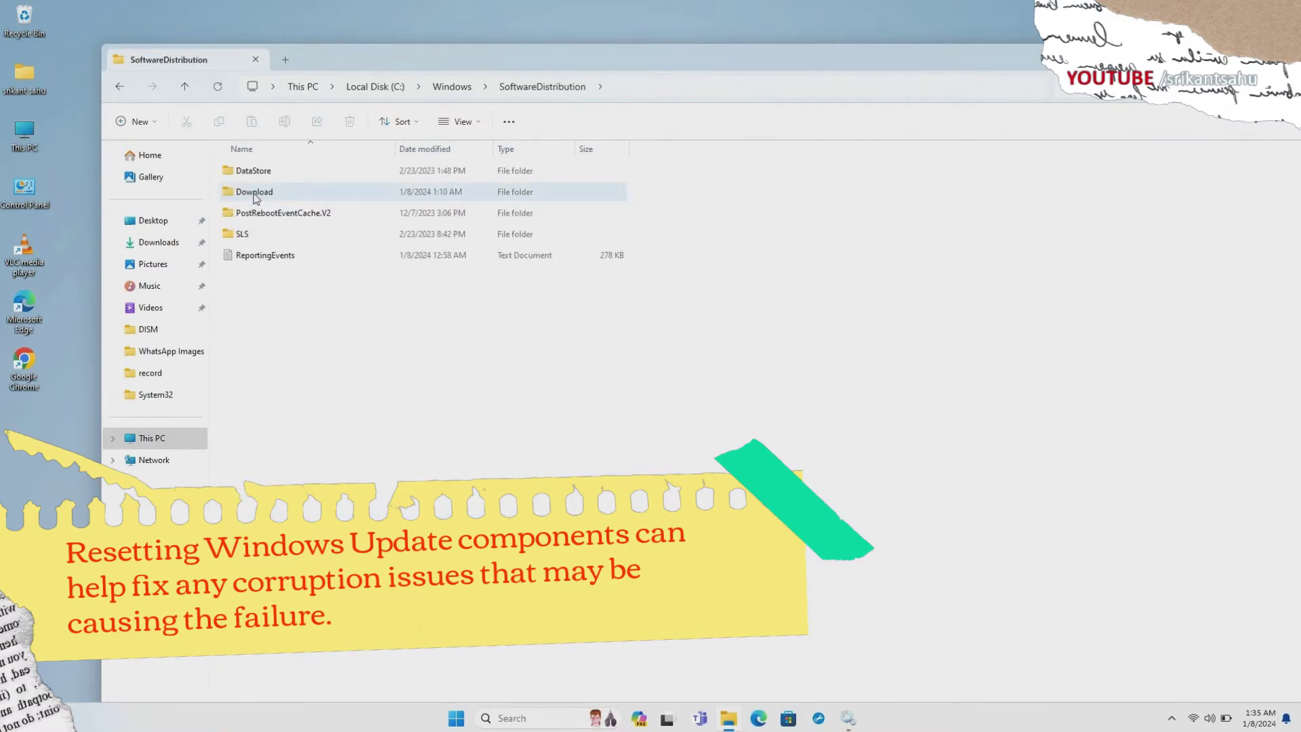
- Delete all 6,744 items in the Download folder, approving the Folder Access Denied prompt
click(254, 193)
key(ctrl+a)
key(Delete)
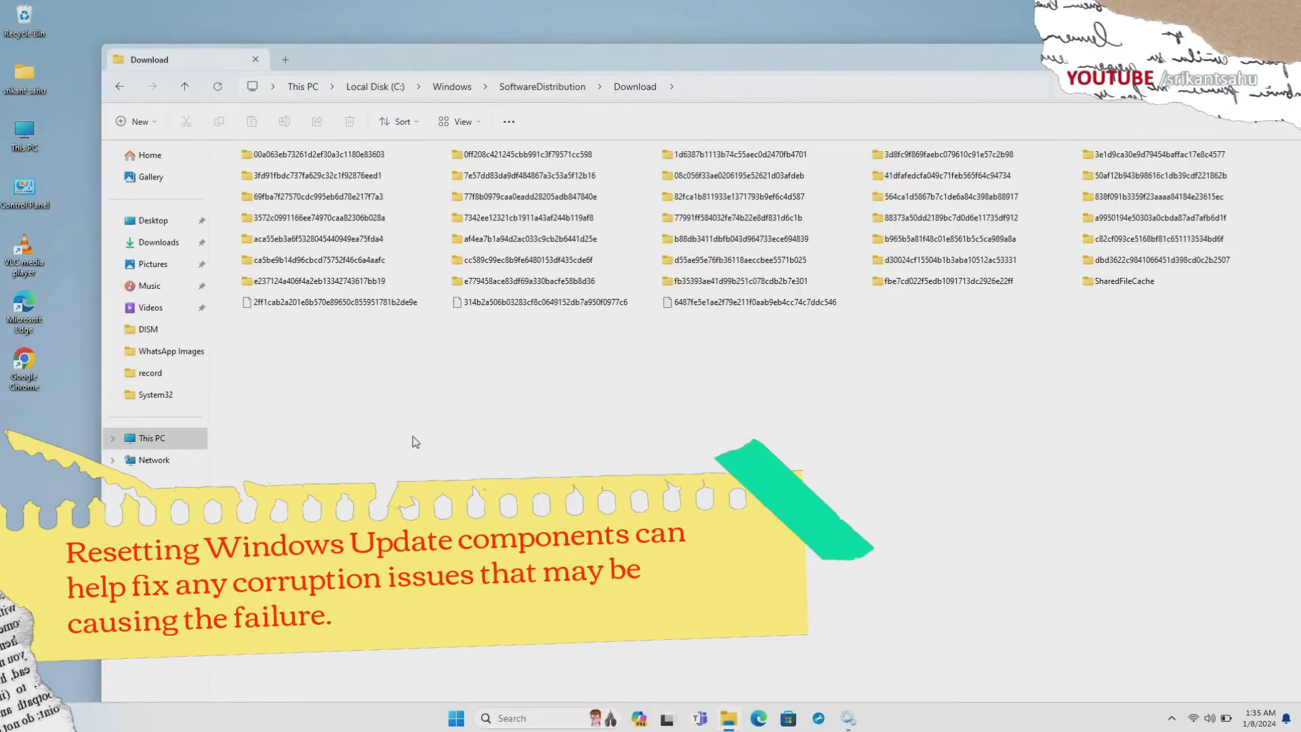
key(ctrl+a)
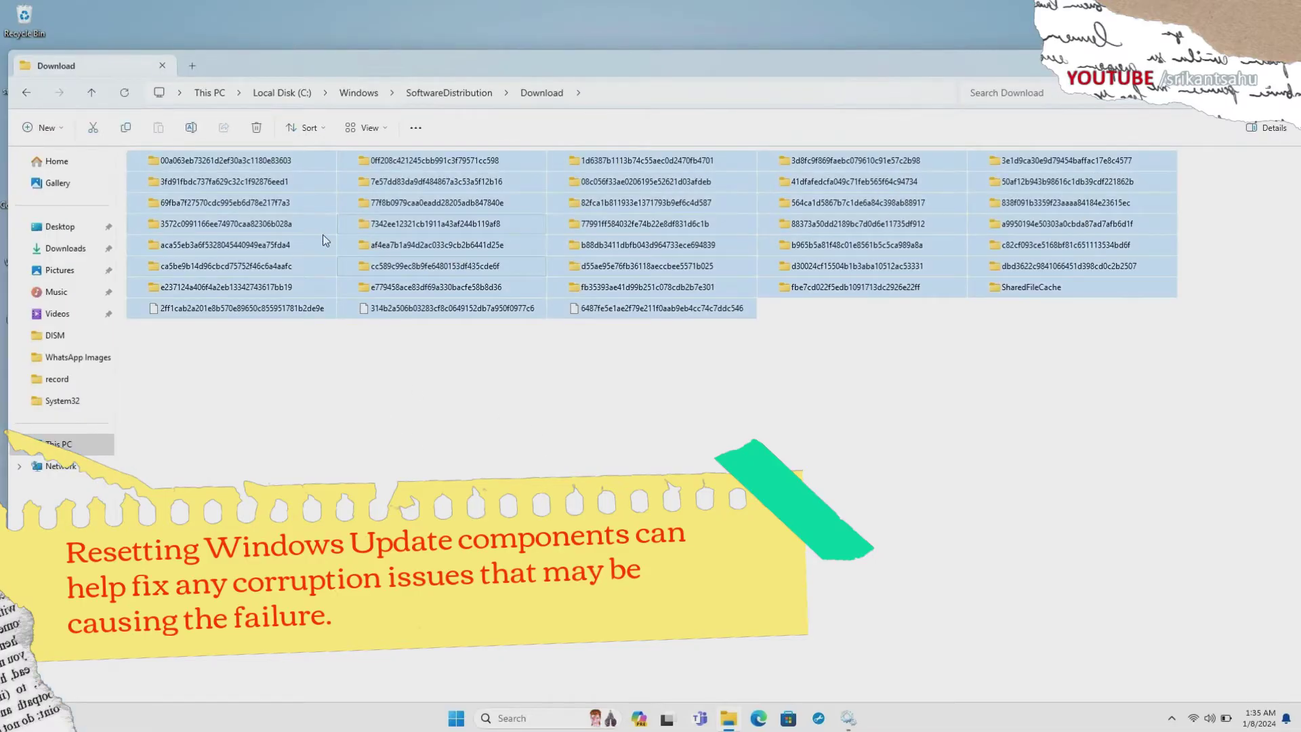
click(255, 129)
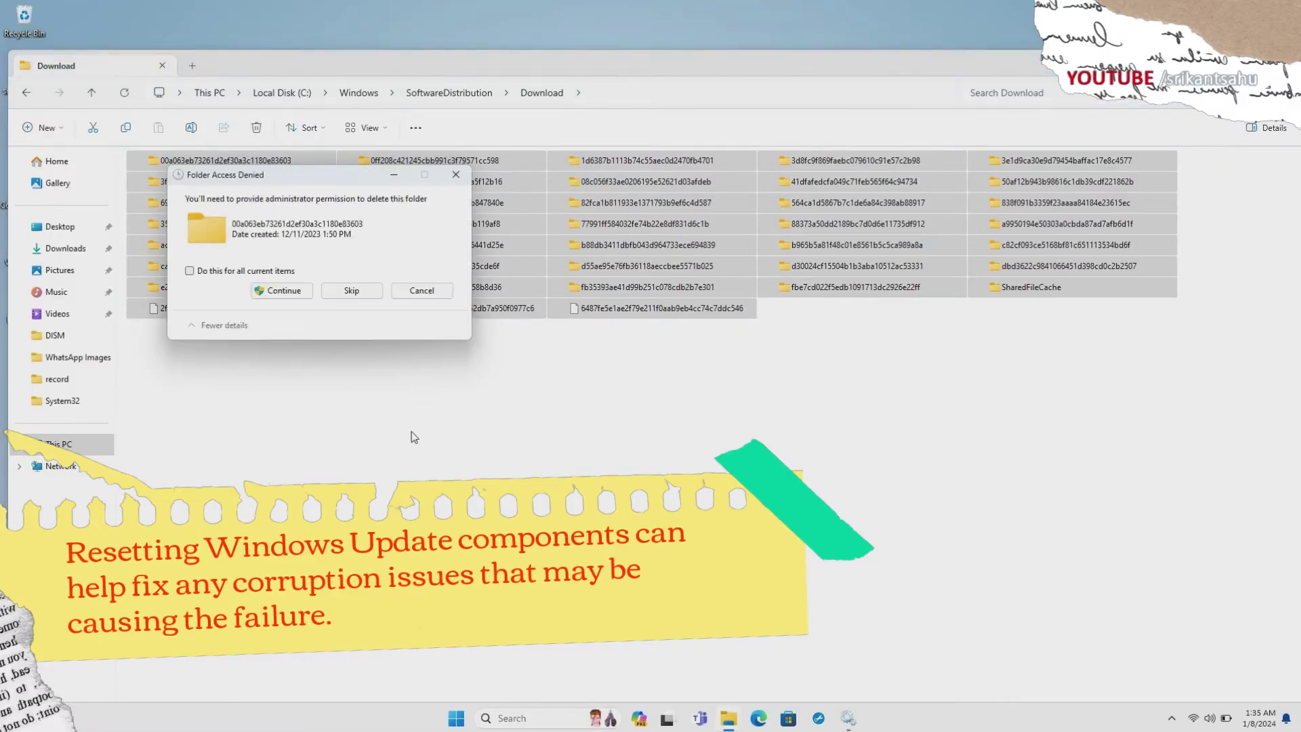
click(278, 290)
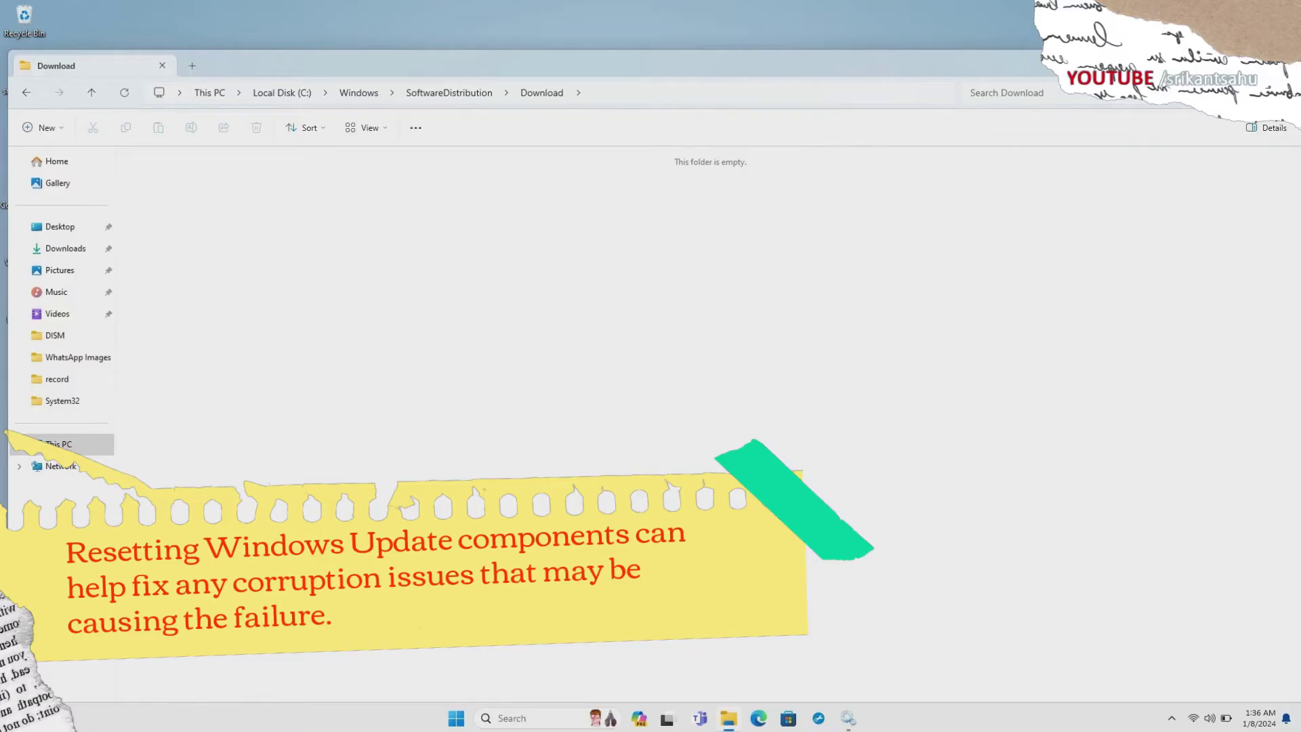
key(super+Up)
key(super+Down)
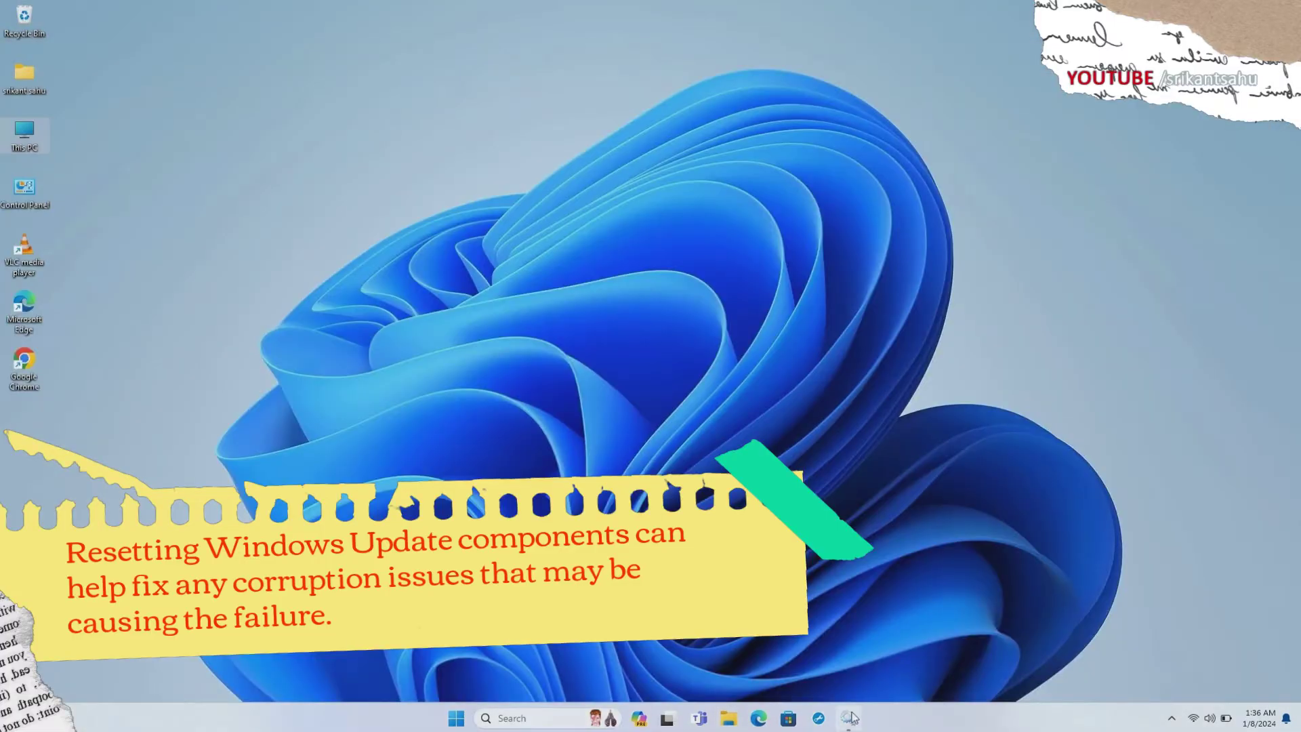
- Start the Windows Update service again and close Services
click(850, 717)
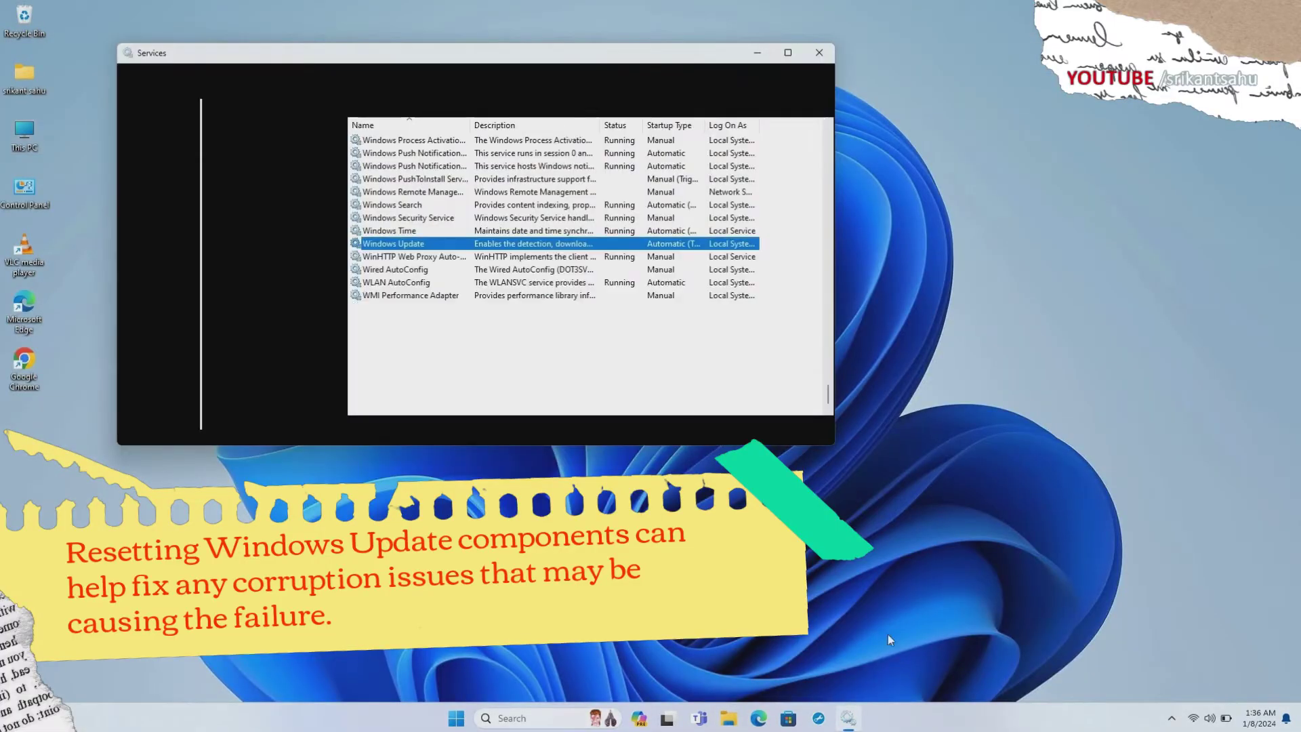
right_click(426, 247)
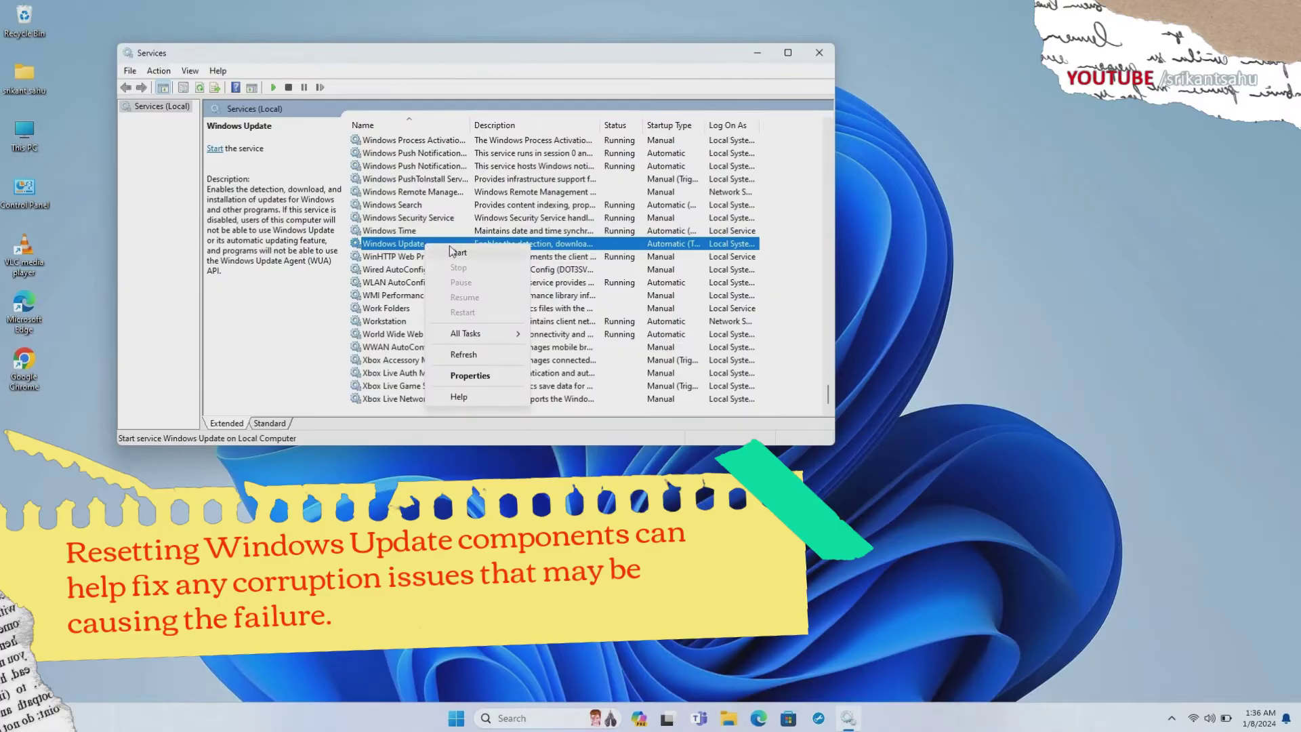
click(452, 254)
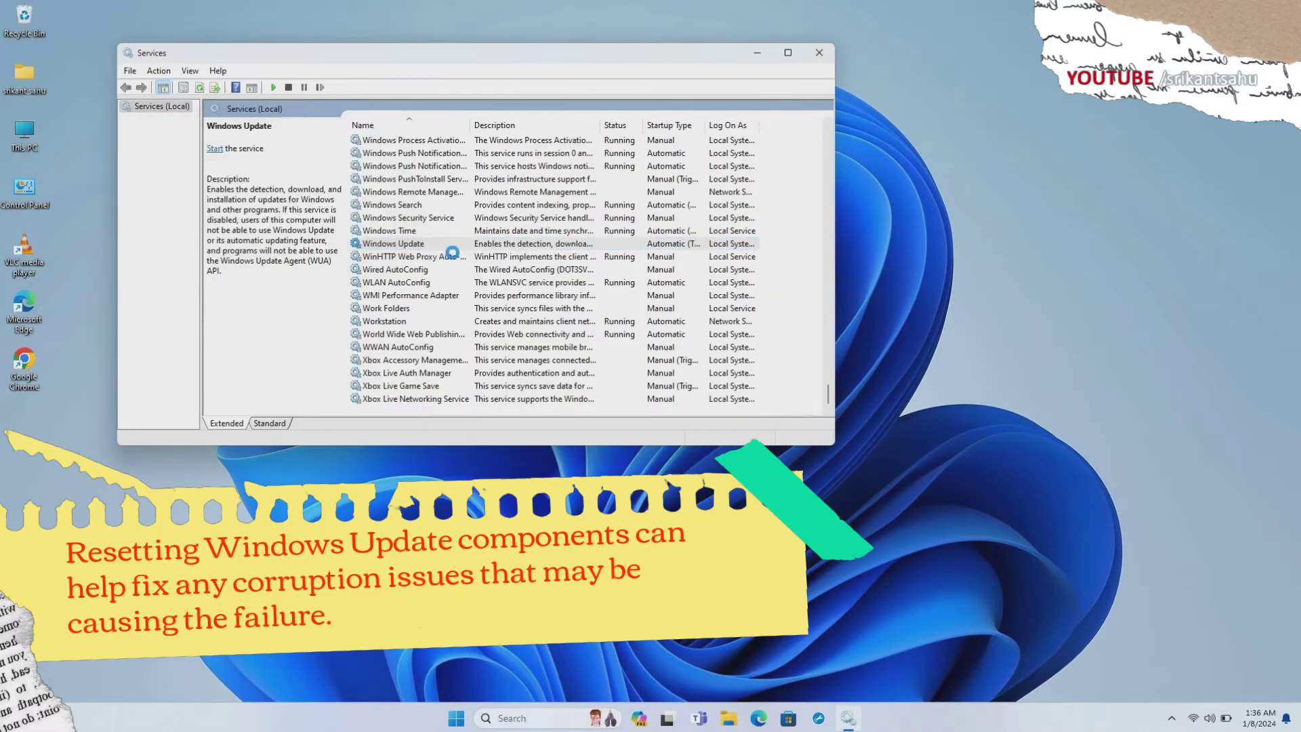
click(820, 53)
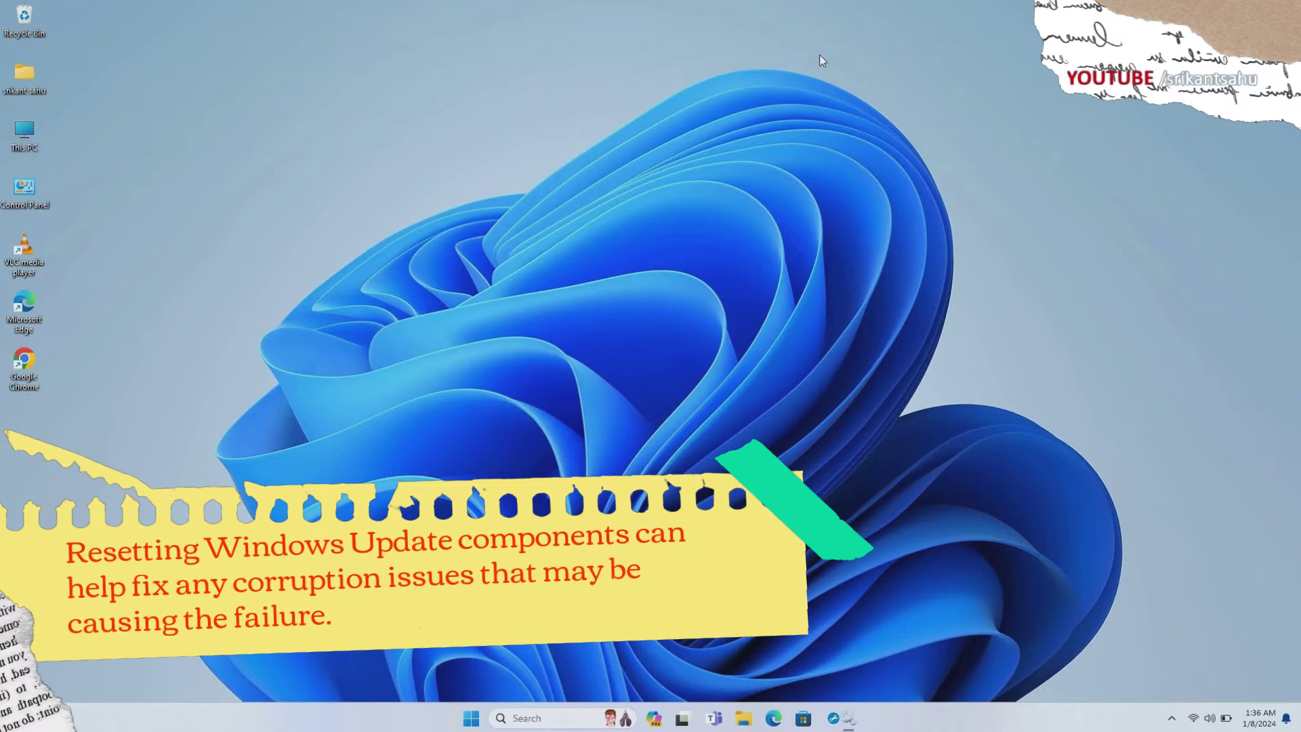
- Restart the computer from the Start menu's power options
click(472, 719)
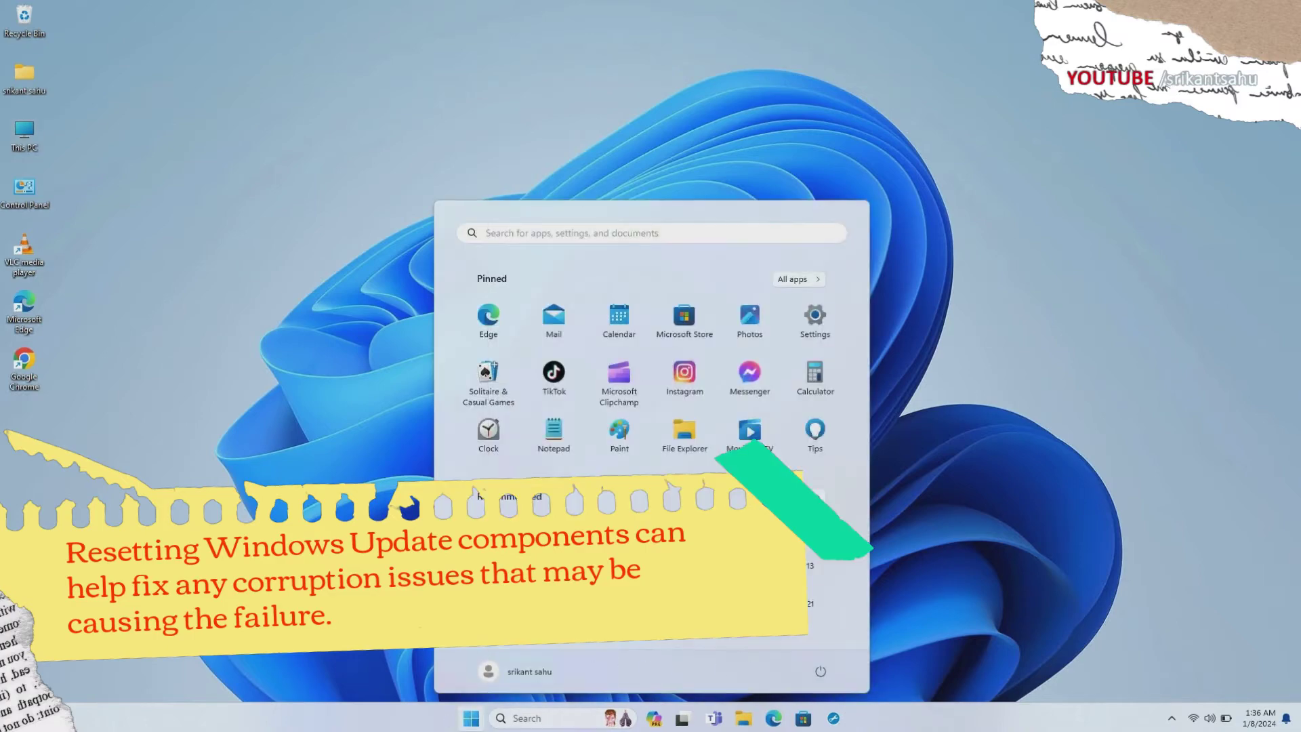
click(817, 672)
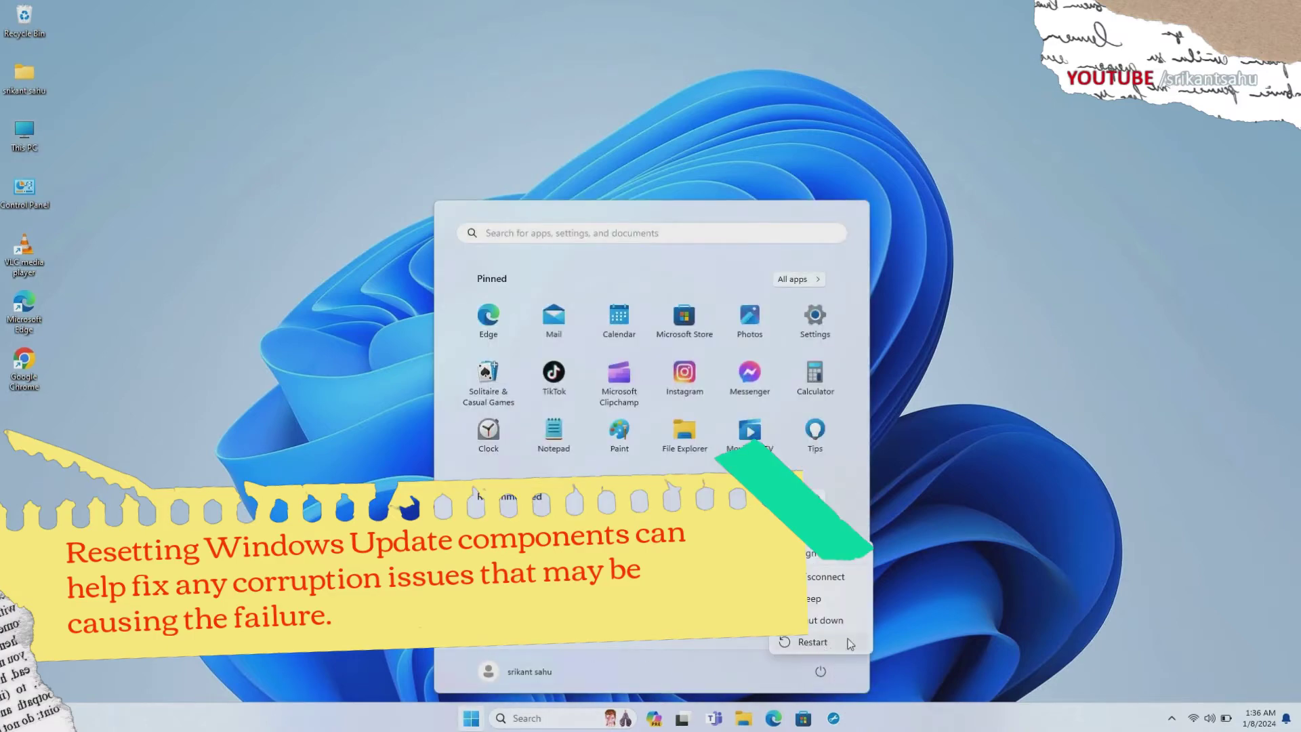
click(848, 644)
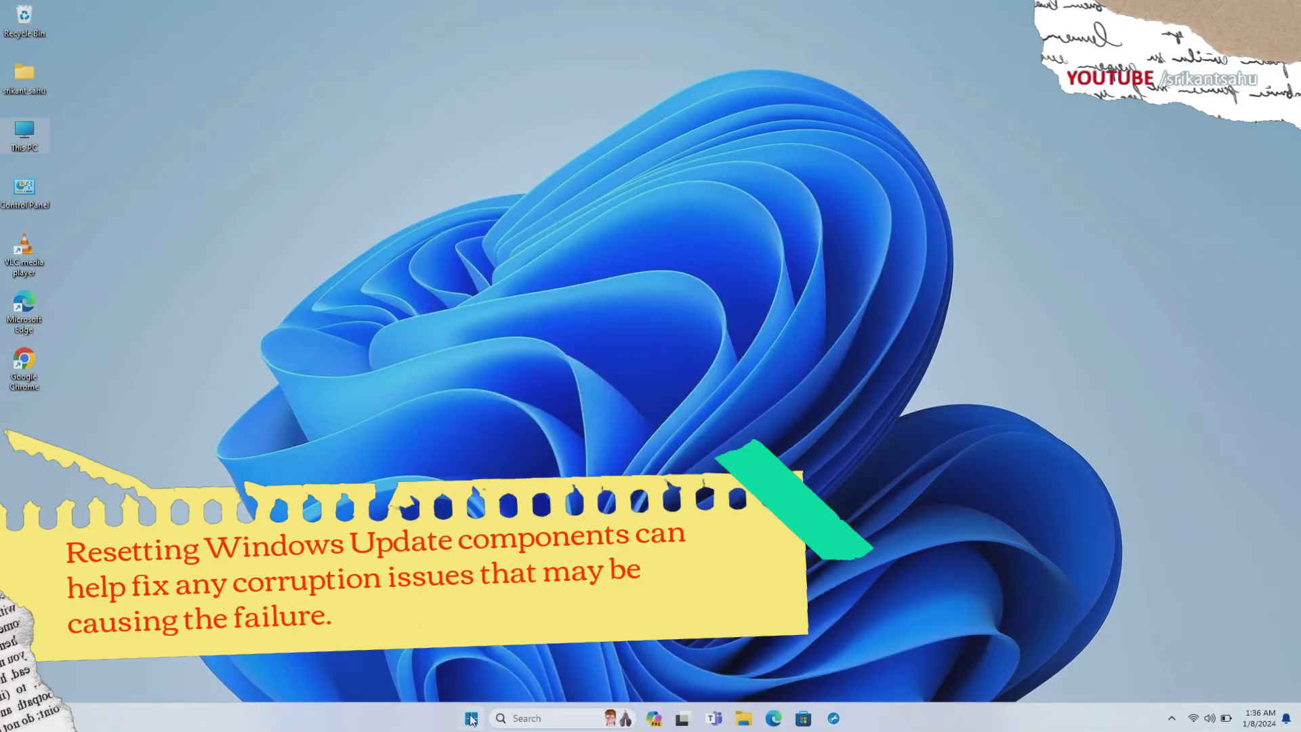
- Open Settings > Windows Update and press Check for updates
click(814, 323)
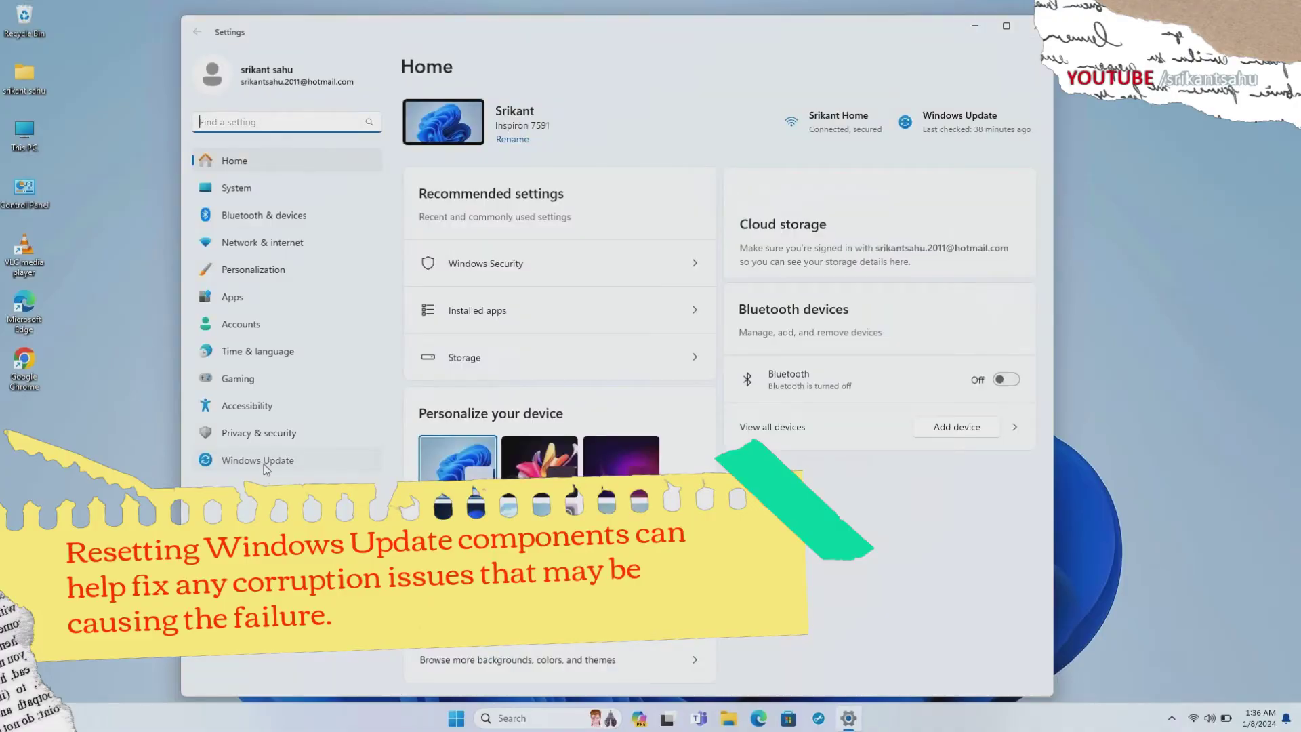
click(263, 464)
click(991, 130)
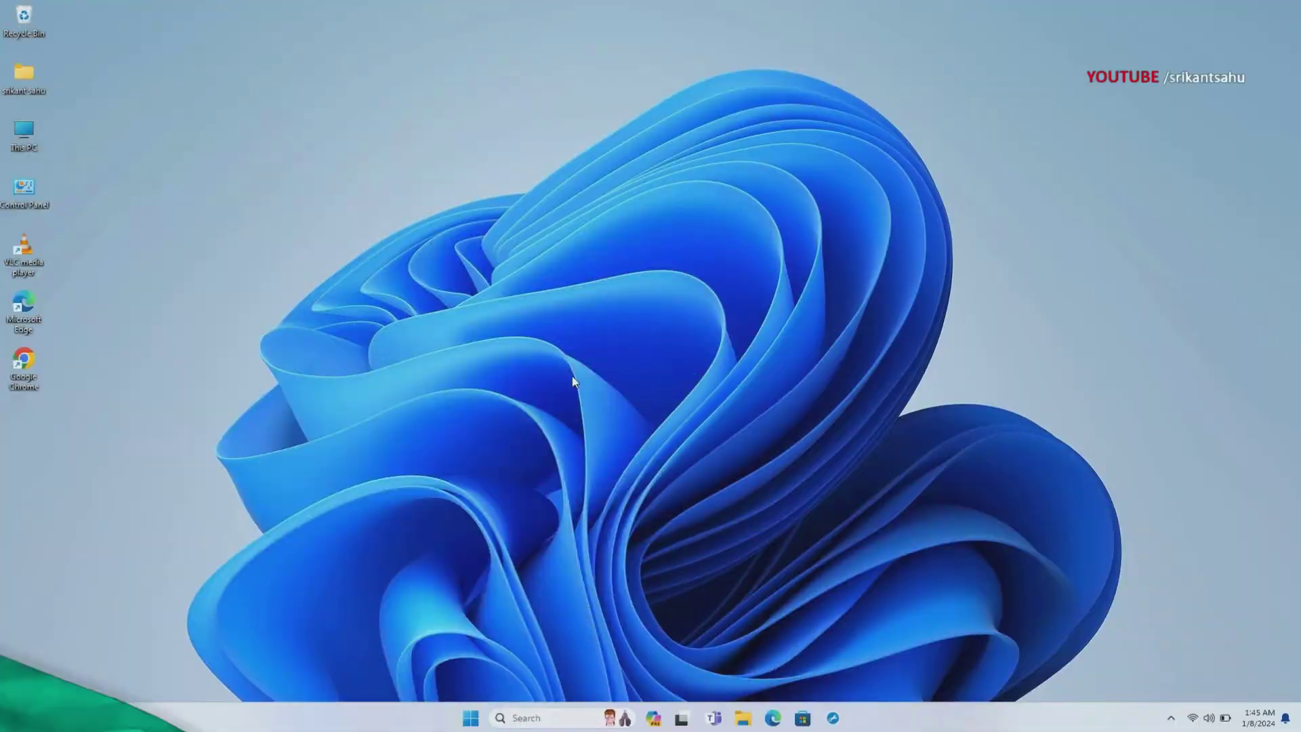
- Launch System Configuration, hide all Microsoft services and disable the remaining services
click(522, 718)
text(ms)
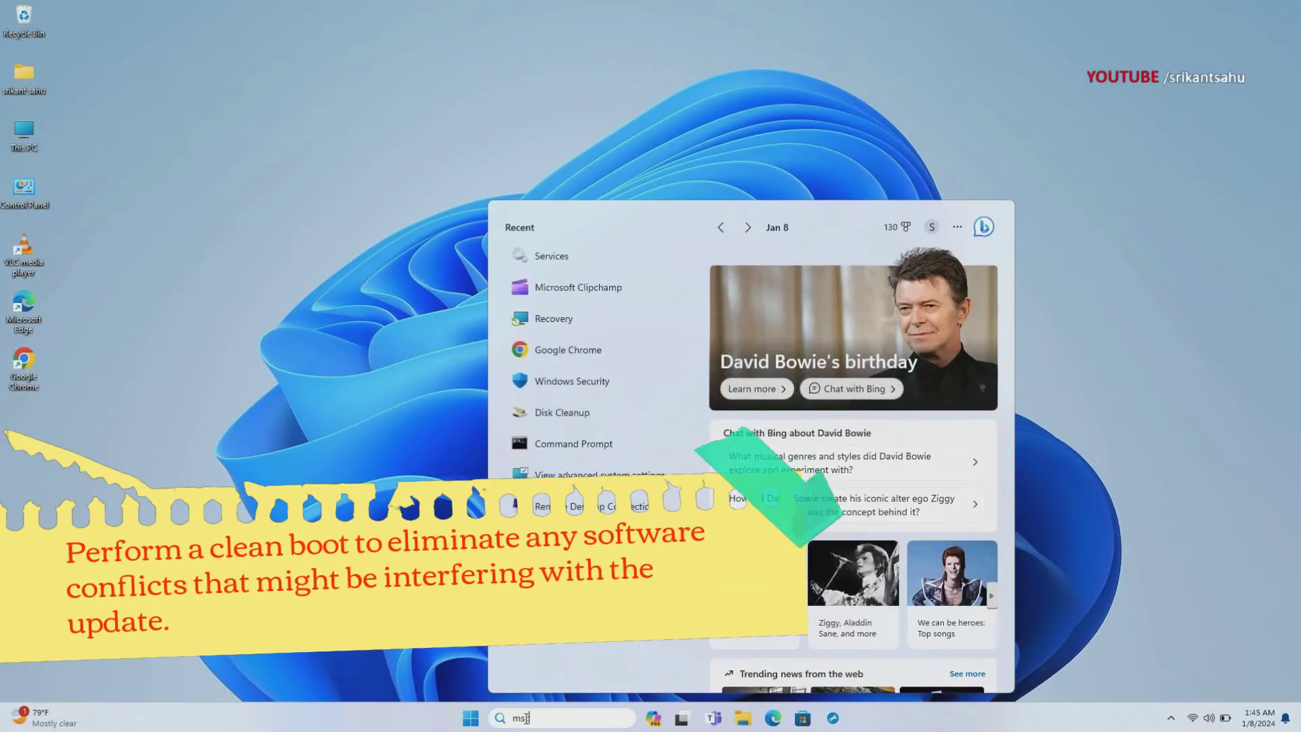
text(config)
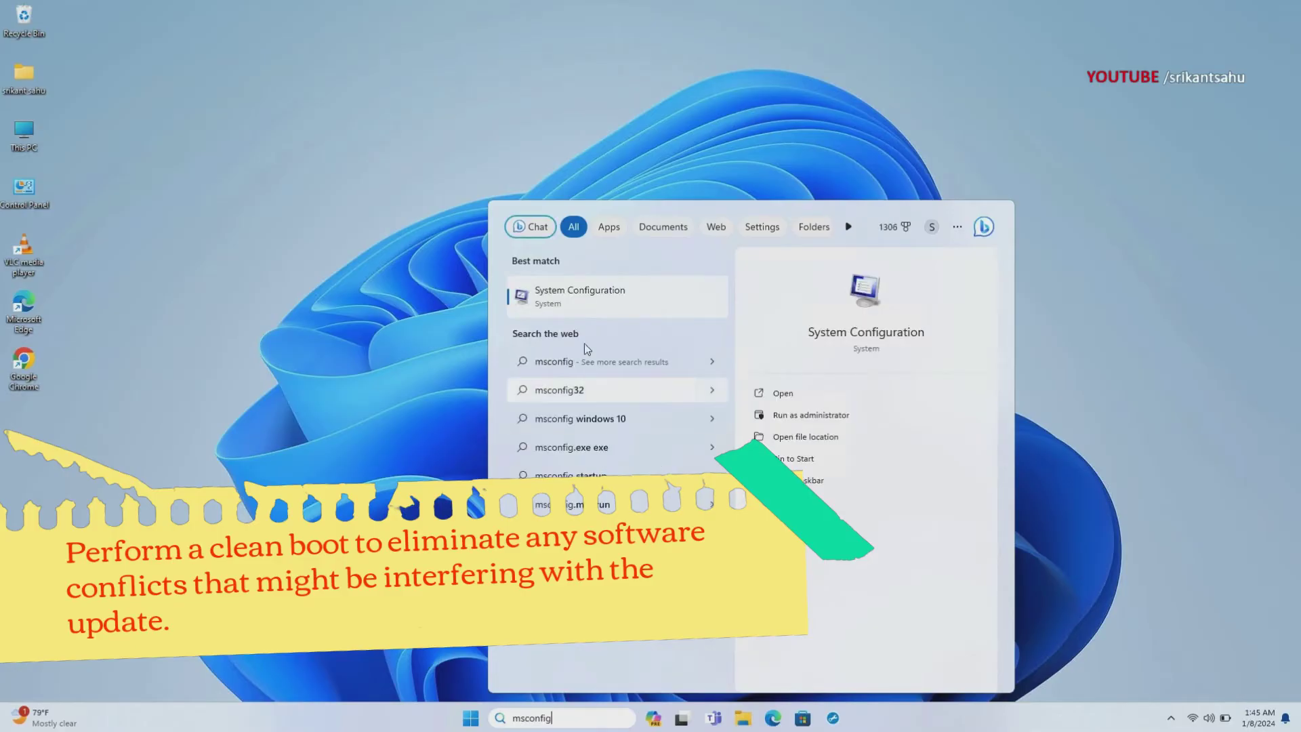
click(589, 291)
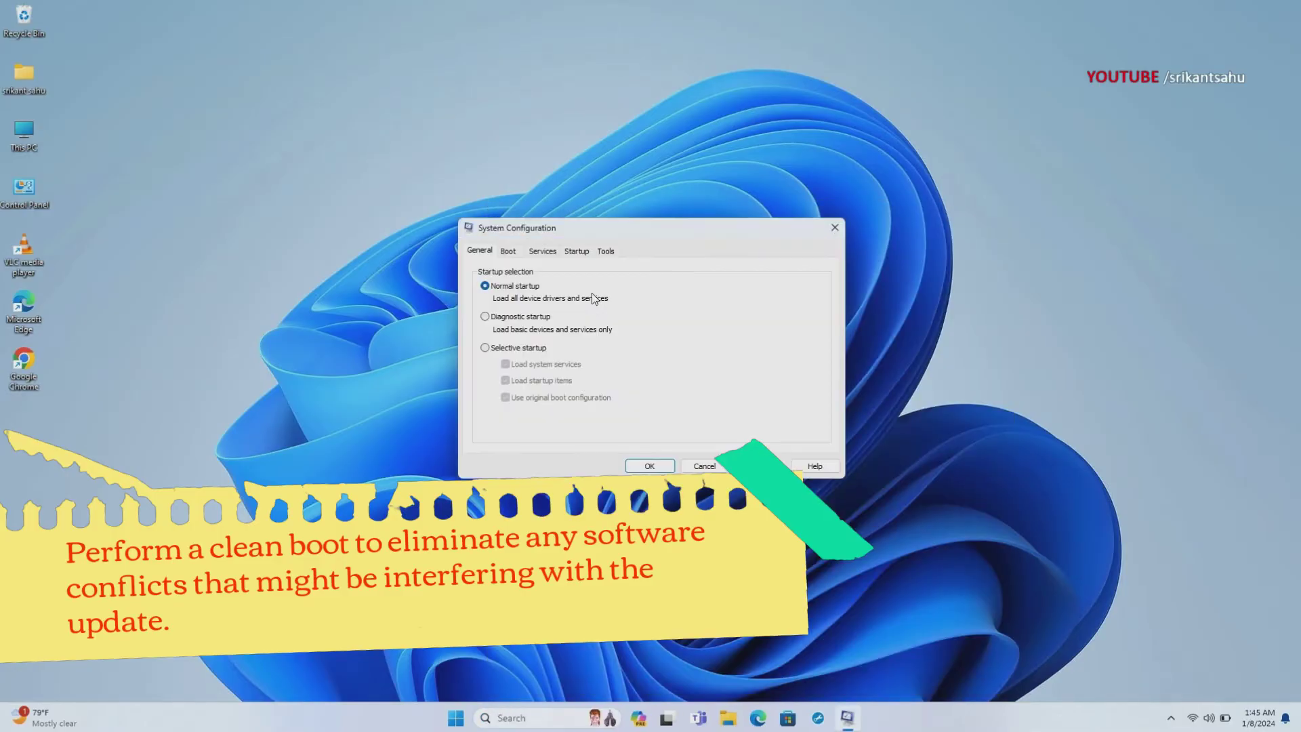
click(508, 252)
click(540, 254)
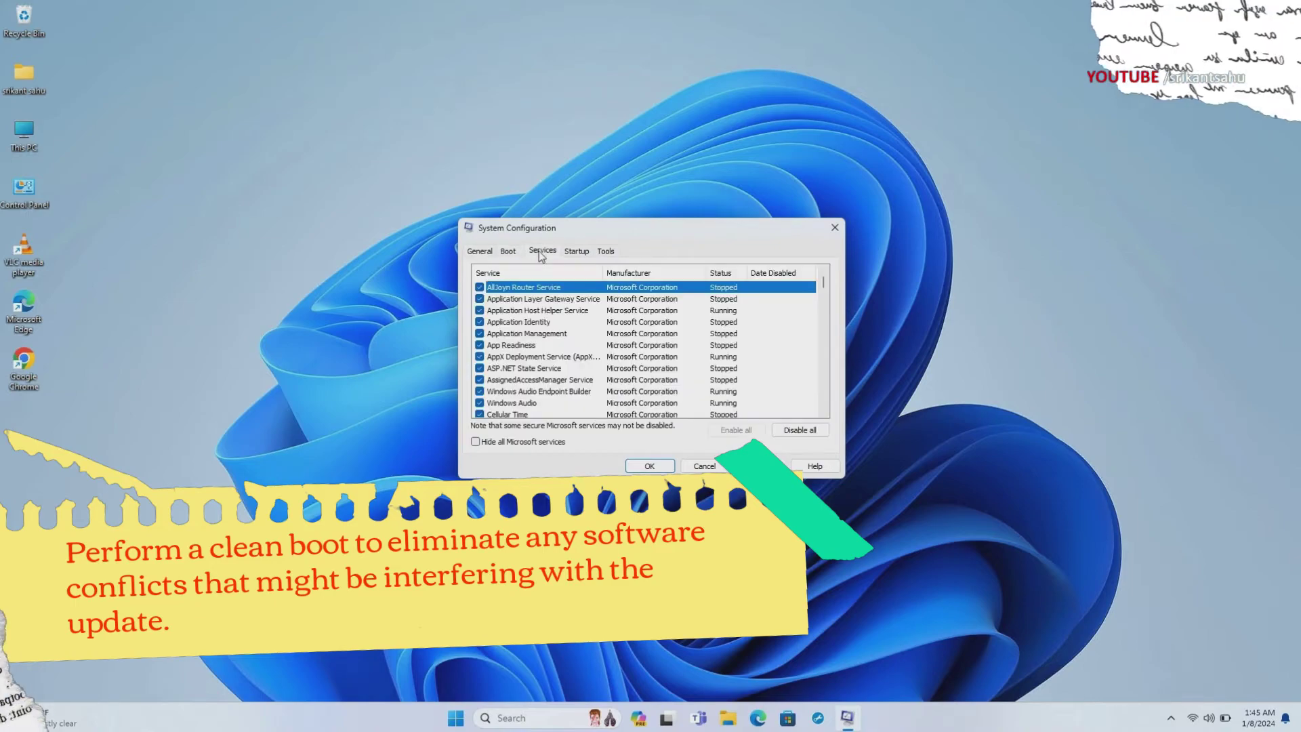
click(496, 445)
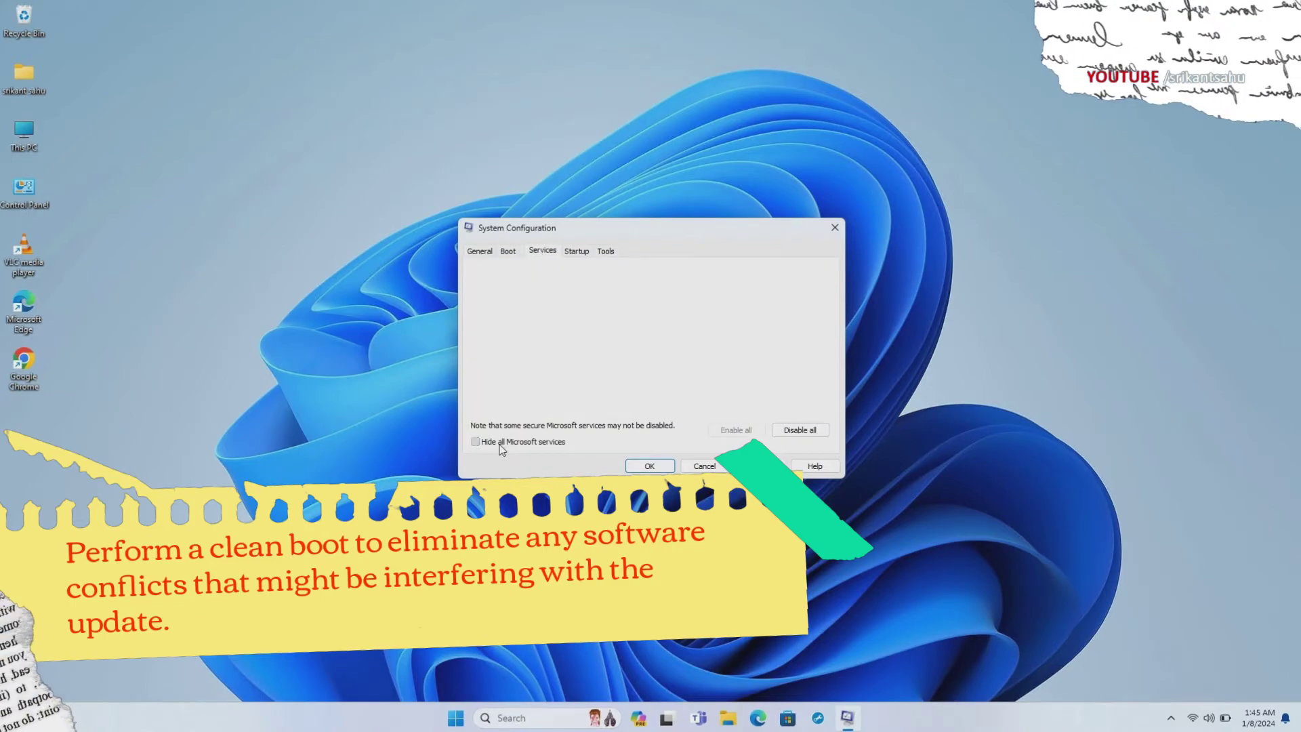
click(805, 434)
scroll(623, 289, down, 3)
scroll(609, 320, down, 3)
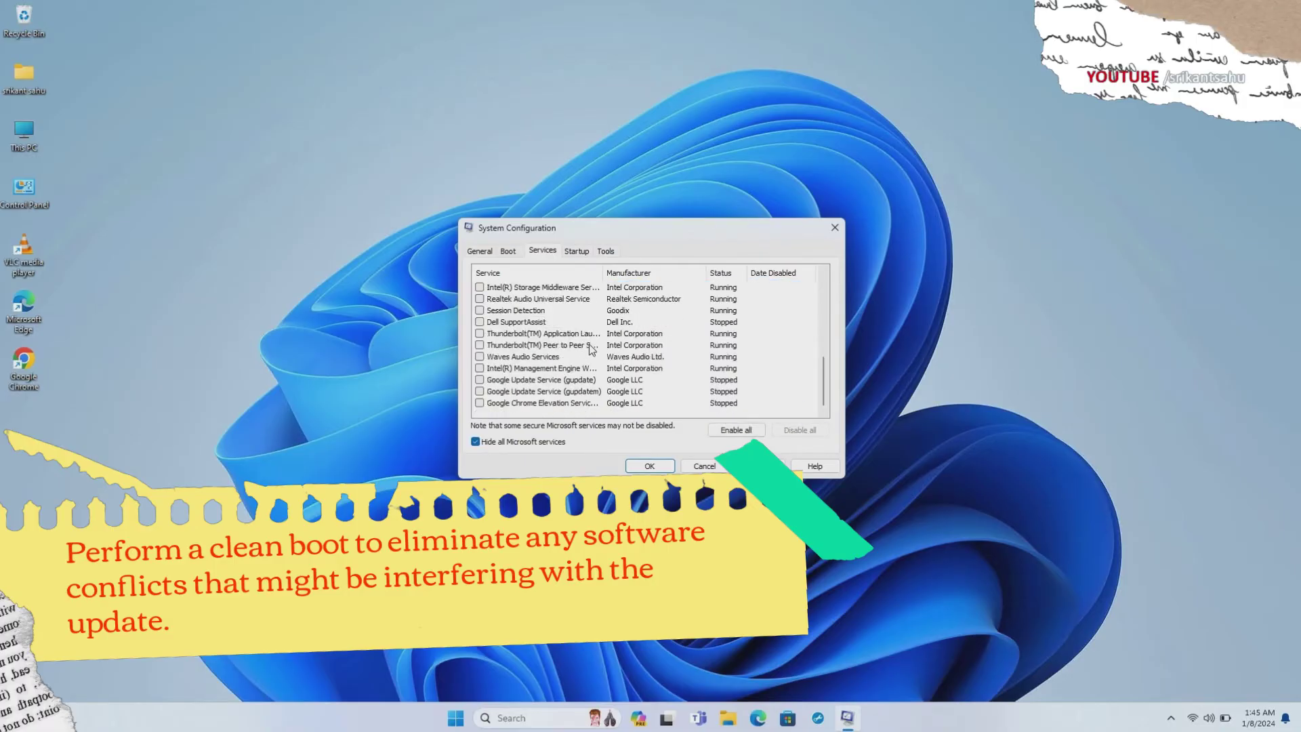
scroll(601, 341, down, 3)
scroll(596, 351, up, 10)
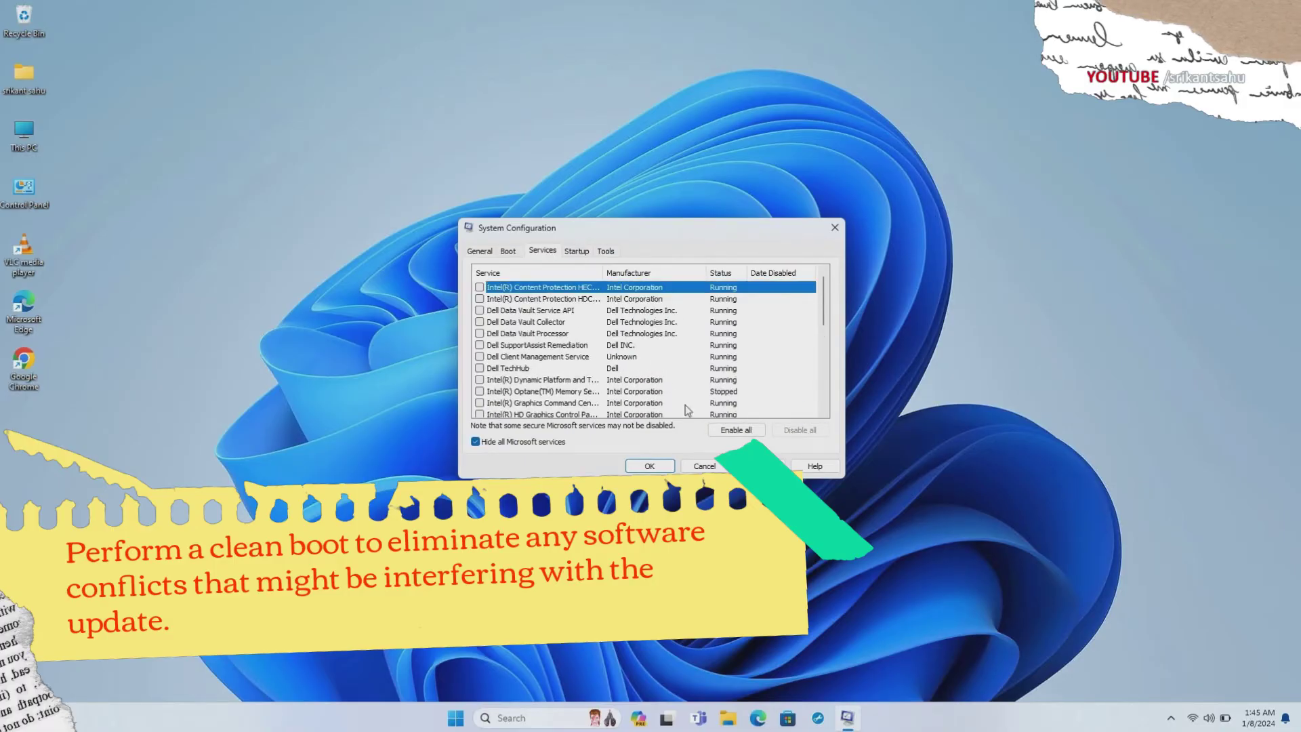
- Open the Task Manager startup list and disable OneDrive and Microsoft Teams at startup
click(576, 253)
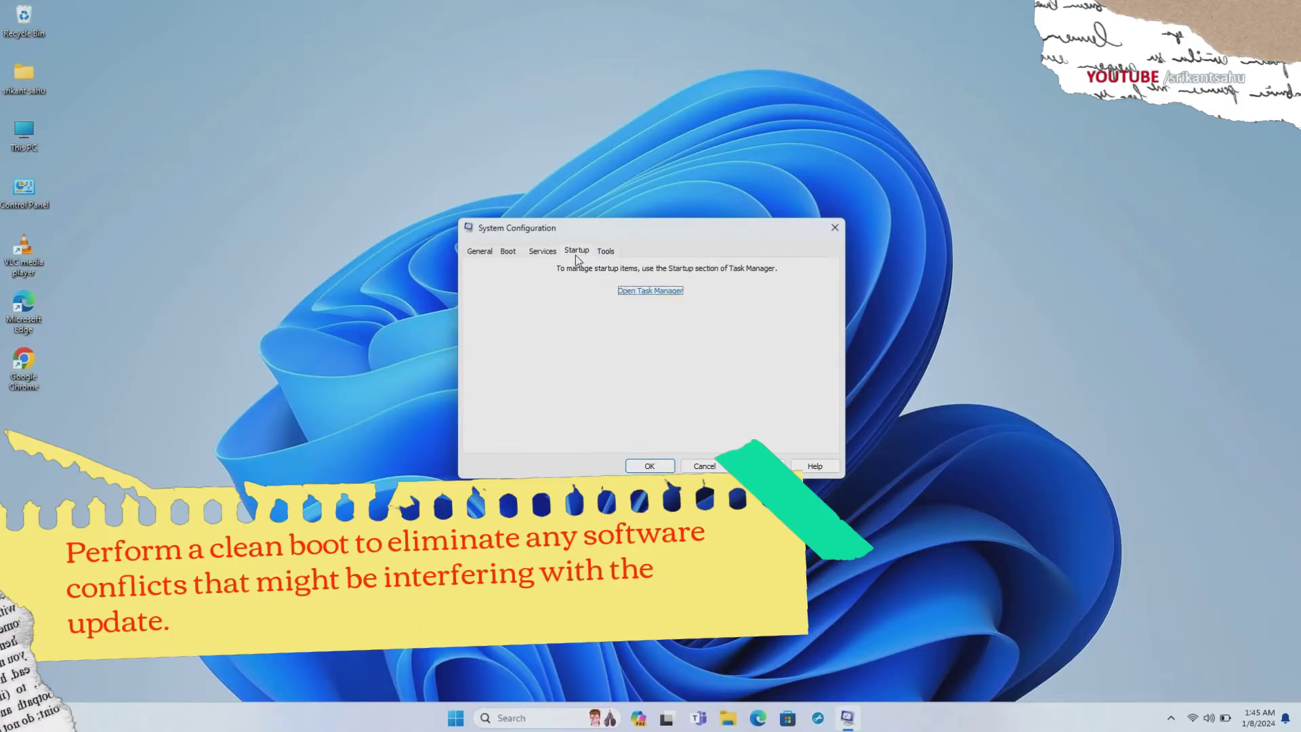
click(650, 292)
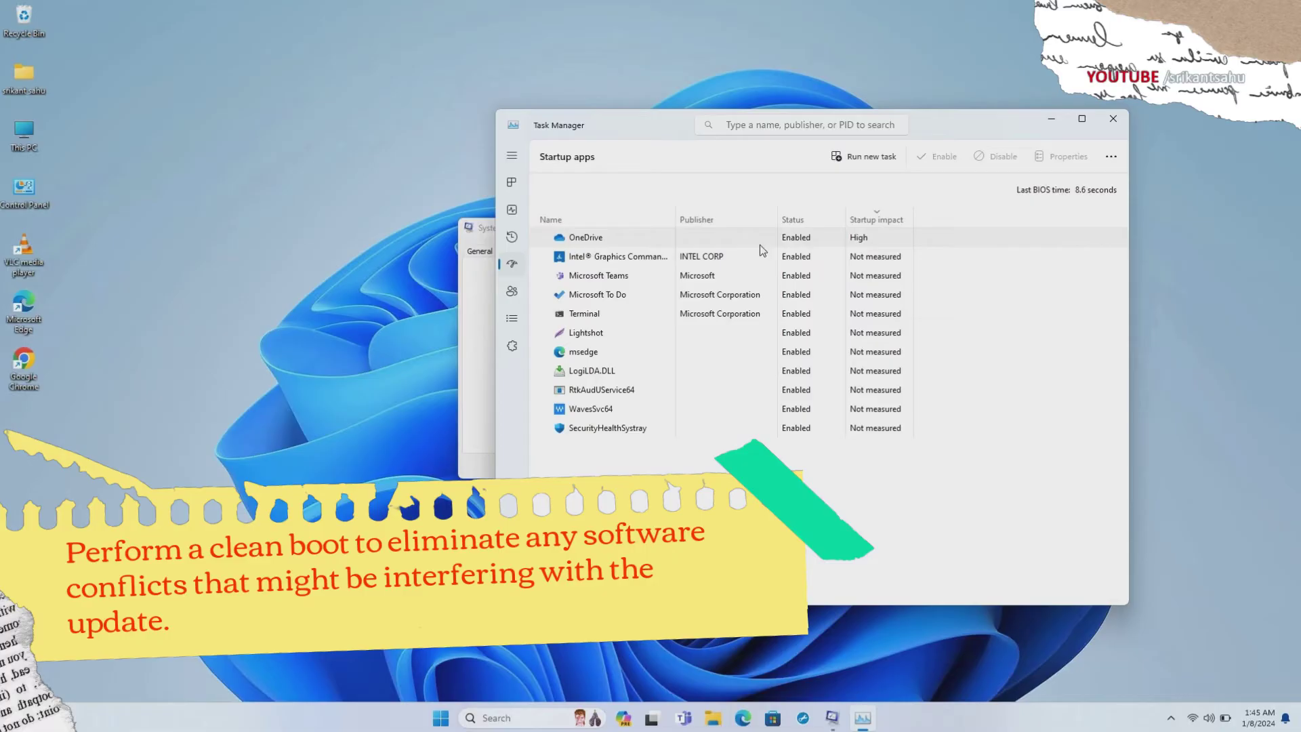
right_click(791, 244)
click(809, 256)
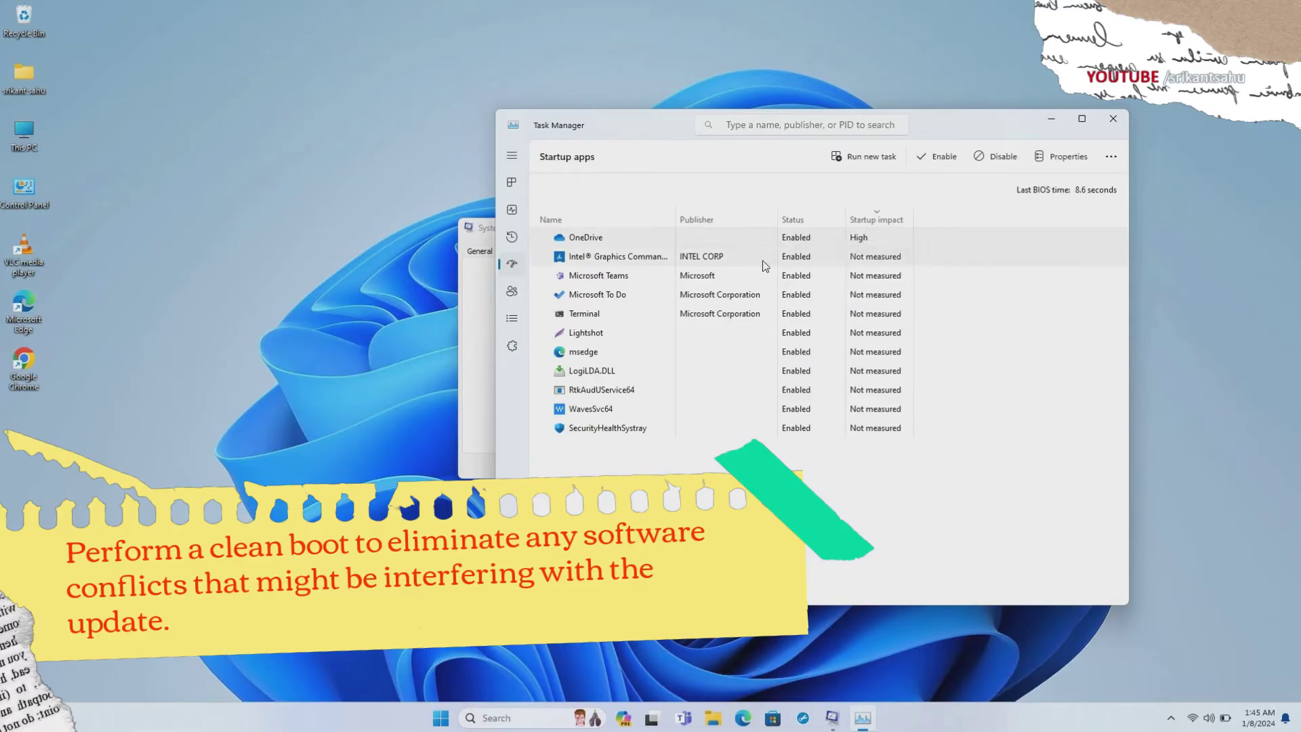
right_click(802, 282)
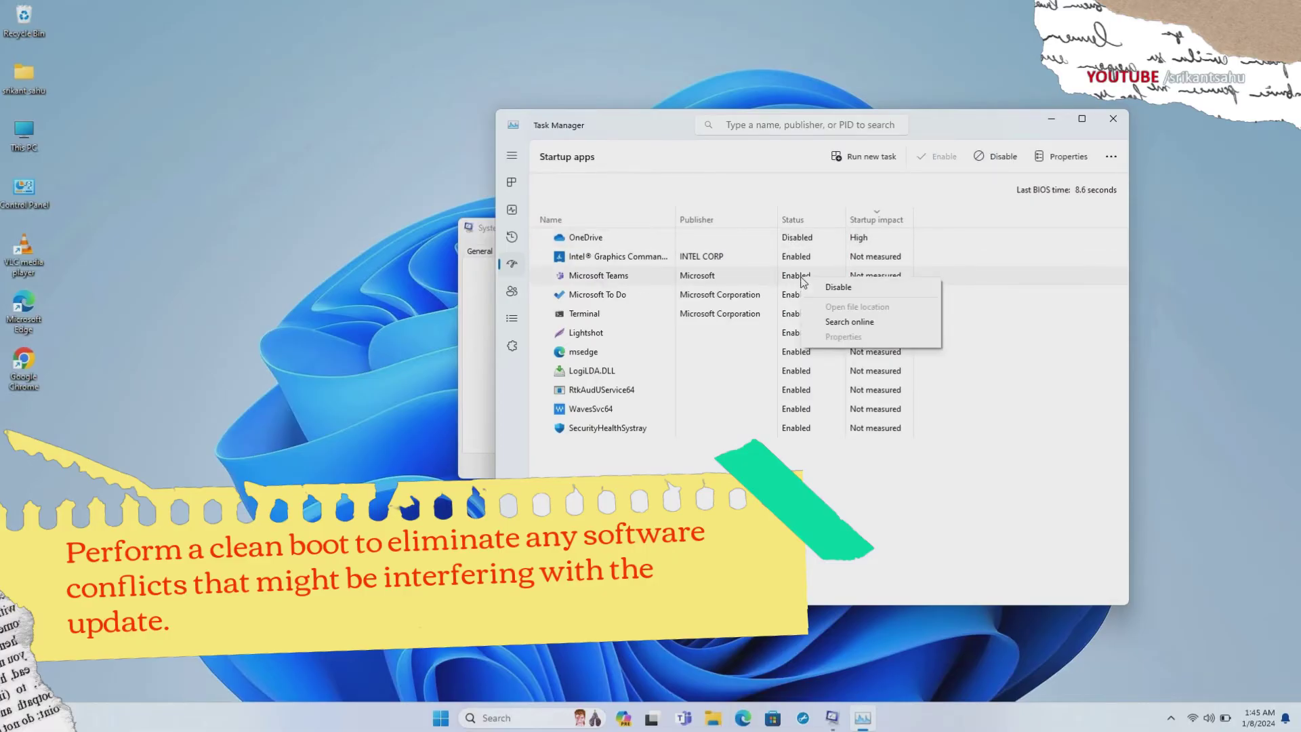
click(837, 288)
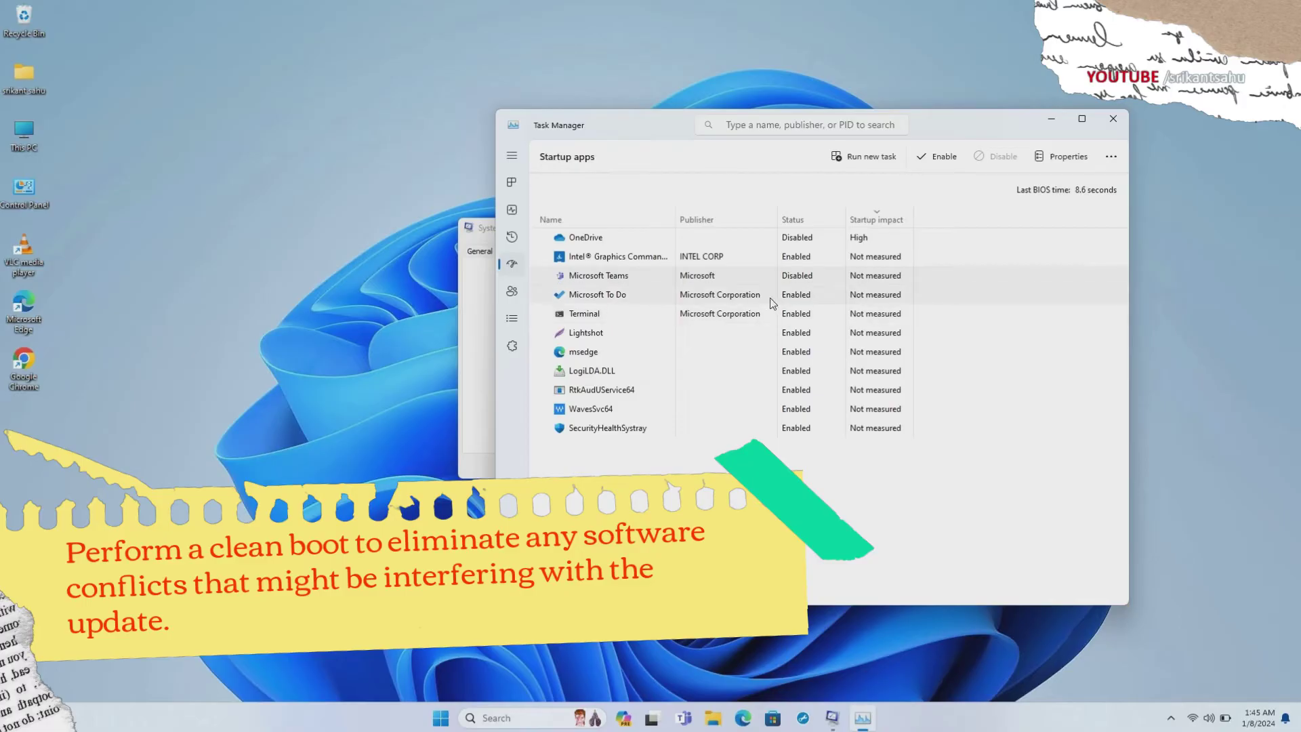
- Disable Microsoft To Do, Lightshot and msedge at startup, then close Task Manager
right_click(801, 296)
click(826, 308)
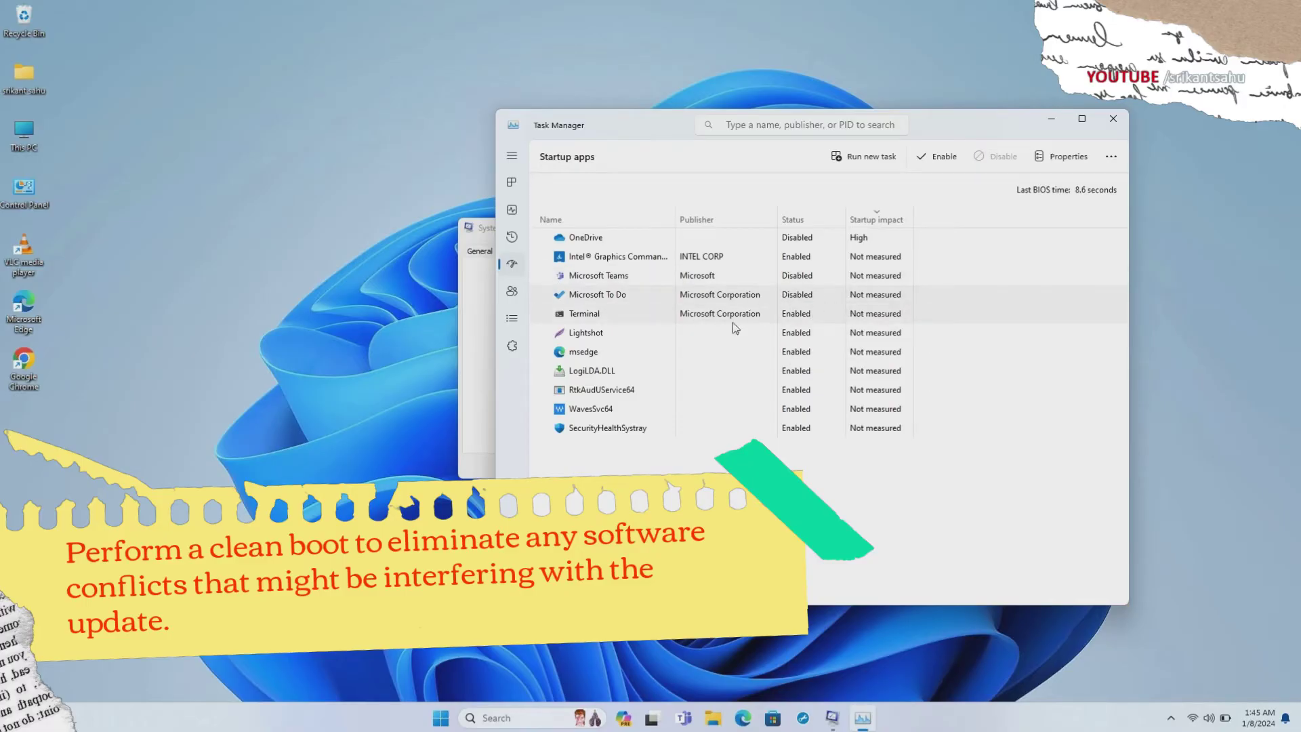
right_click(790, 338)
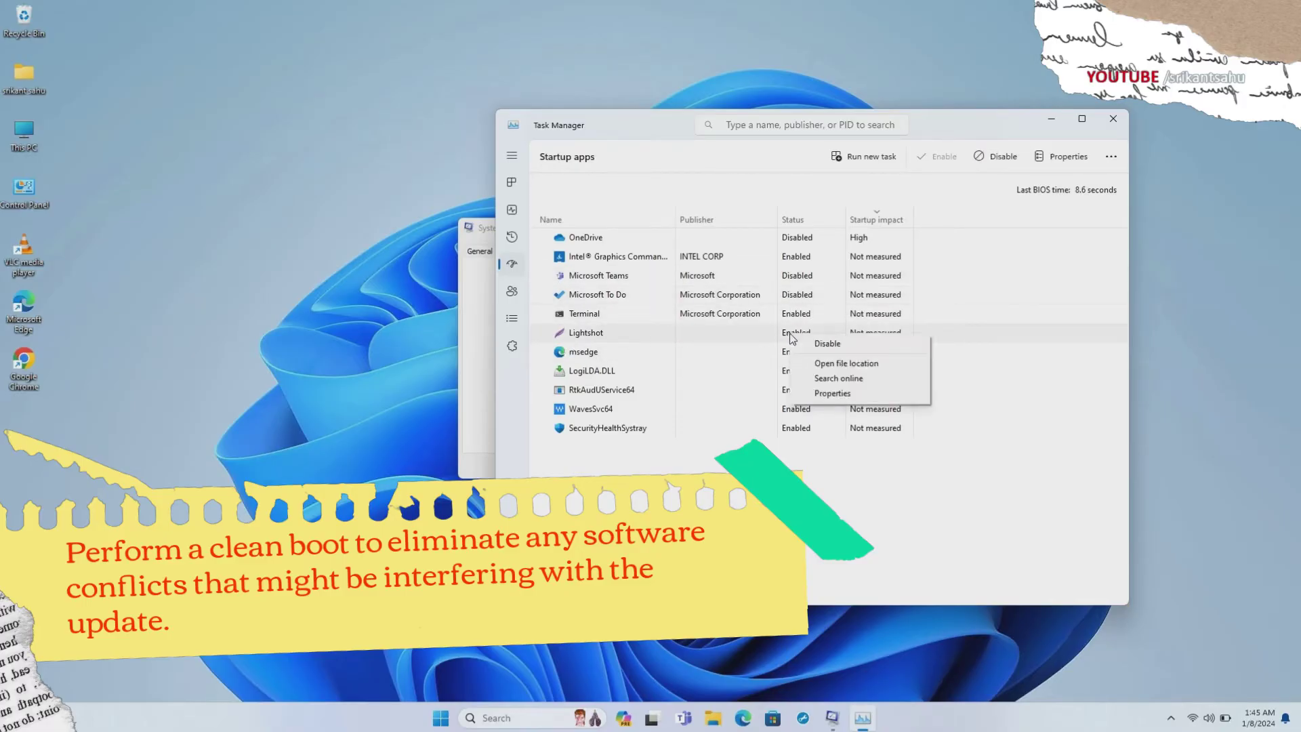
click(823, 344)
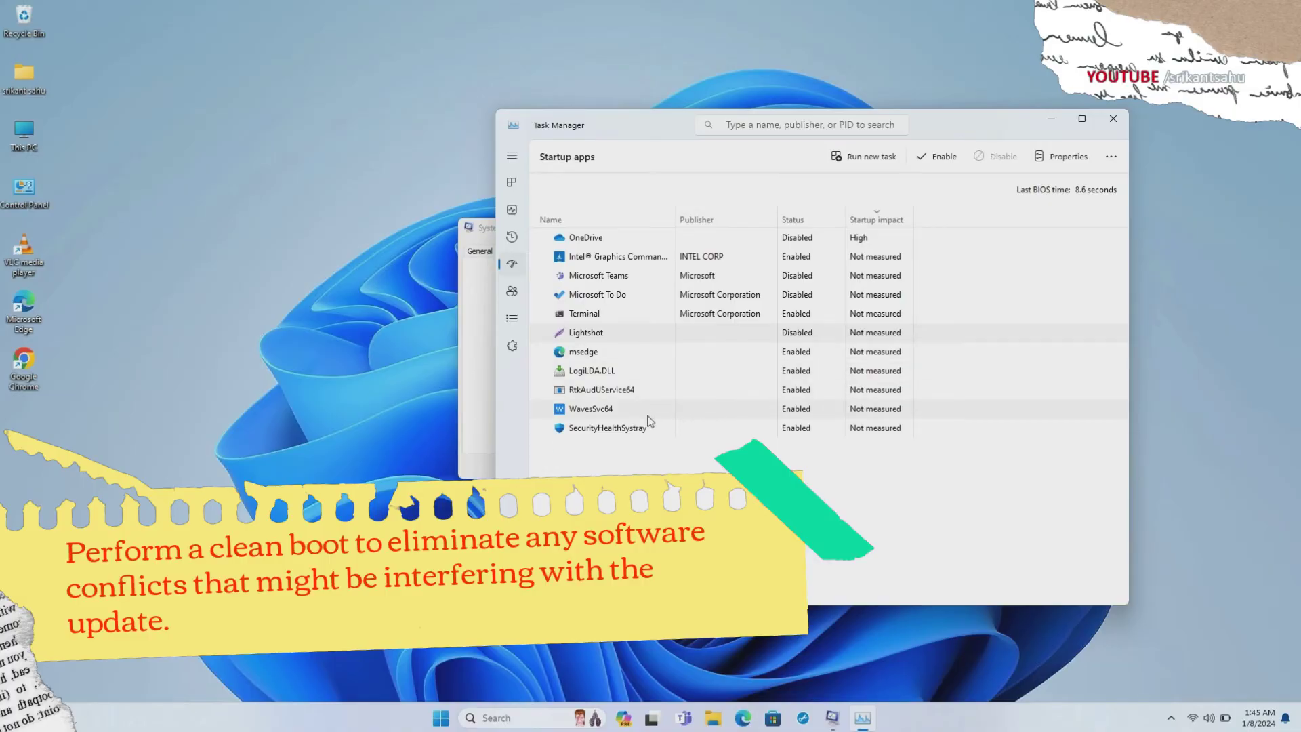
right_click(792, 352)
click(815, 361)
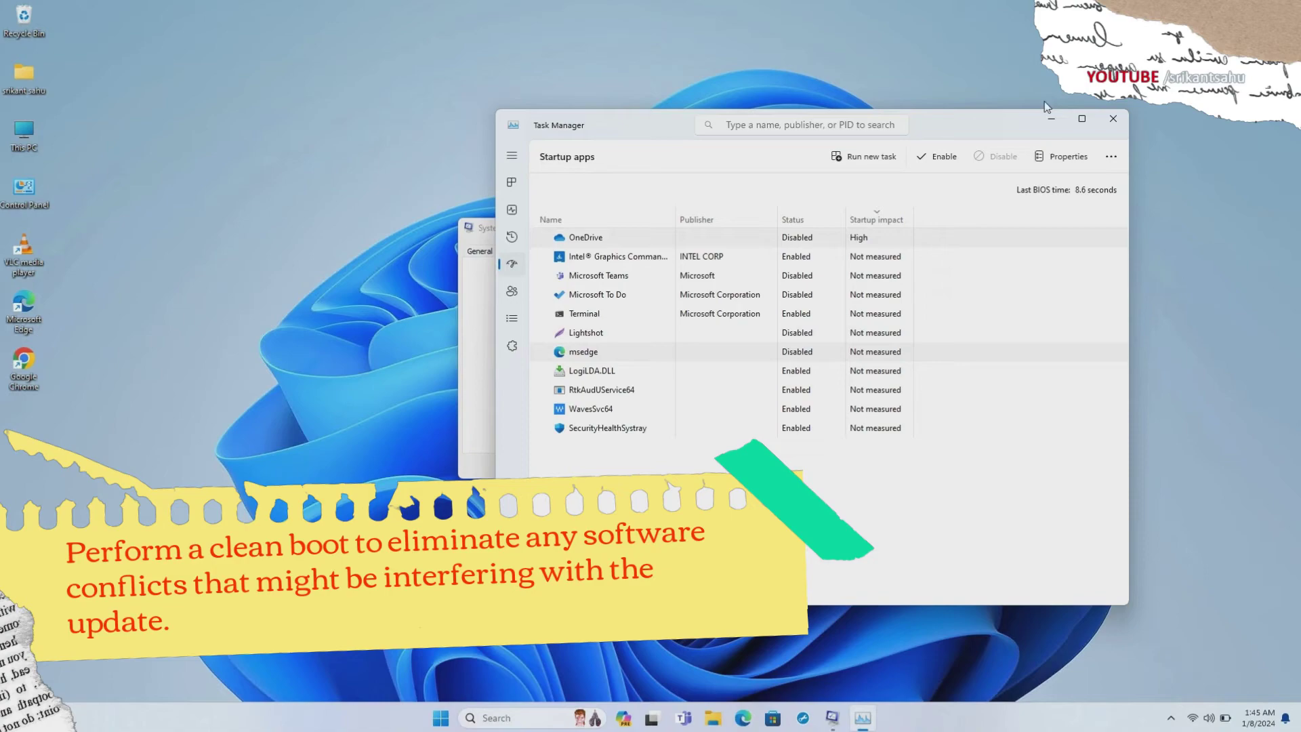
click(1111, 116)
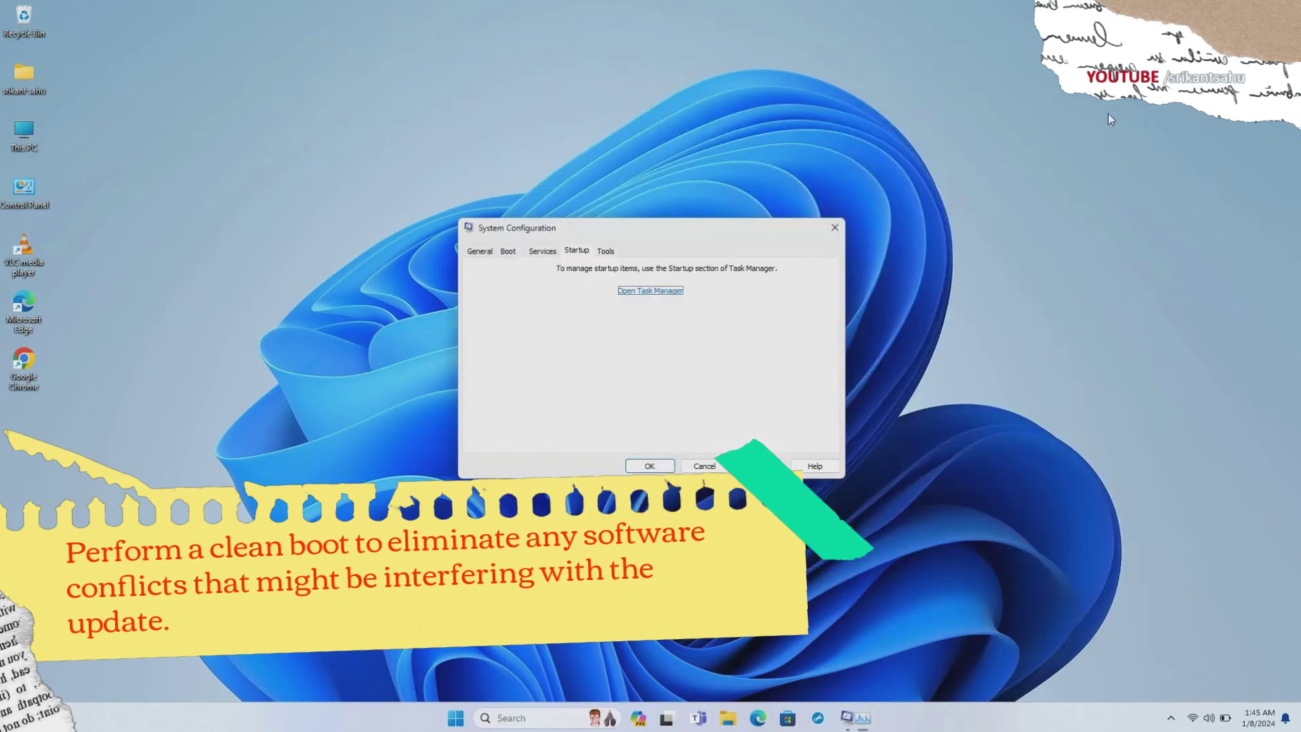
- Apply the clean boot without restarting, then run Check for updates in Settings' Windows Update
click(647, 465)
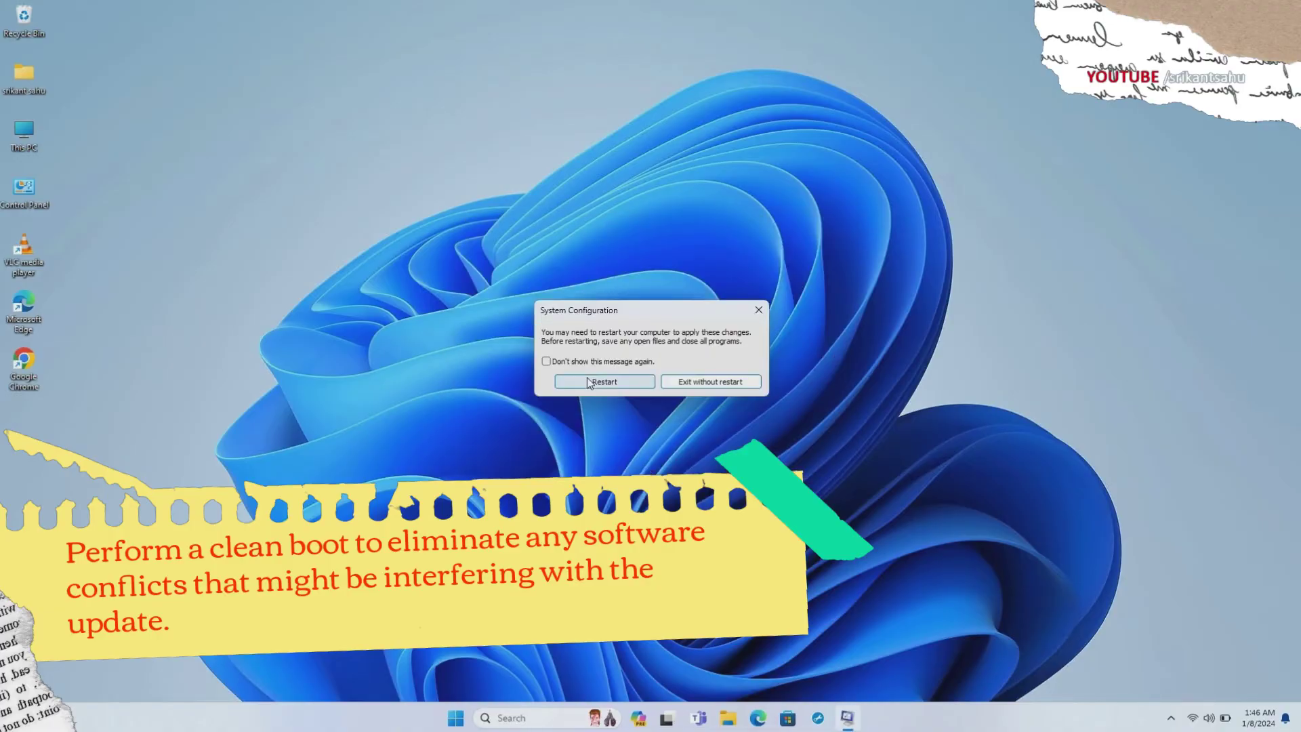
click(587, 382)
click(471, 717)
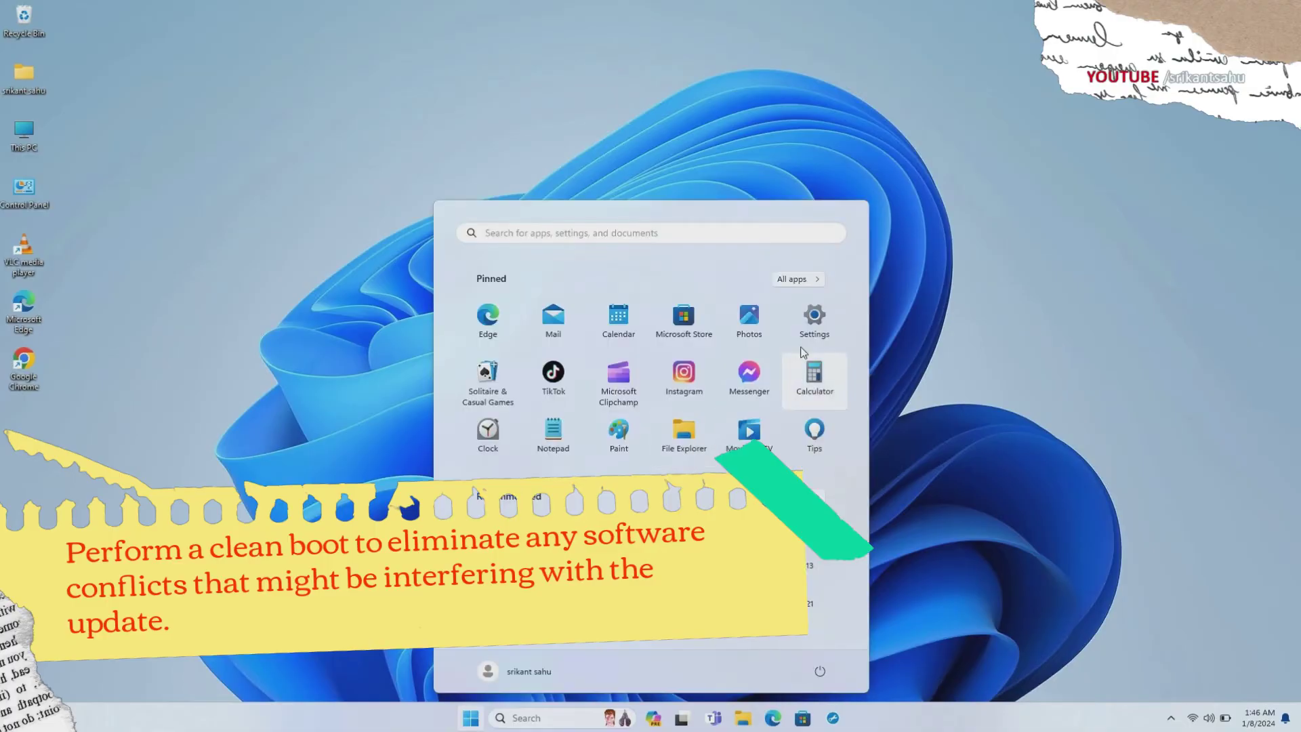
click(814, 317)
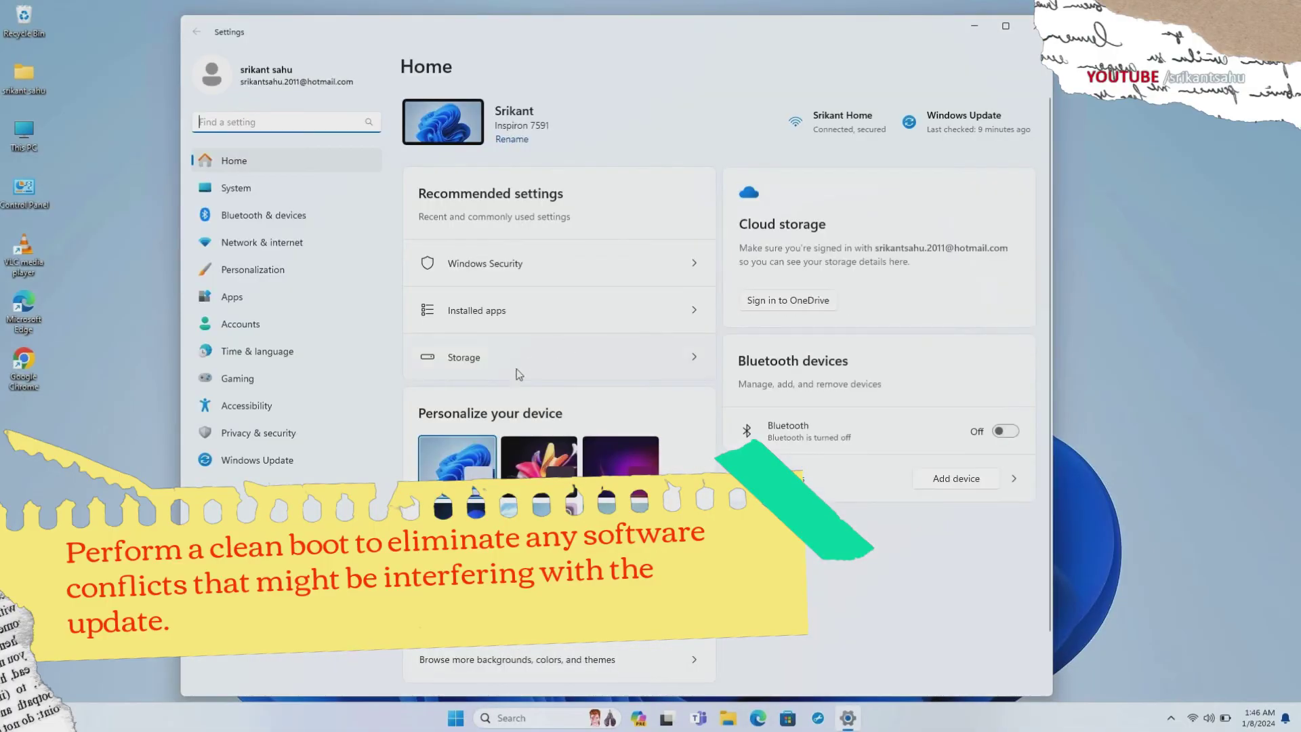
click(269, 462)
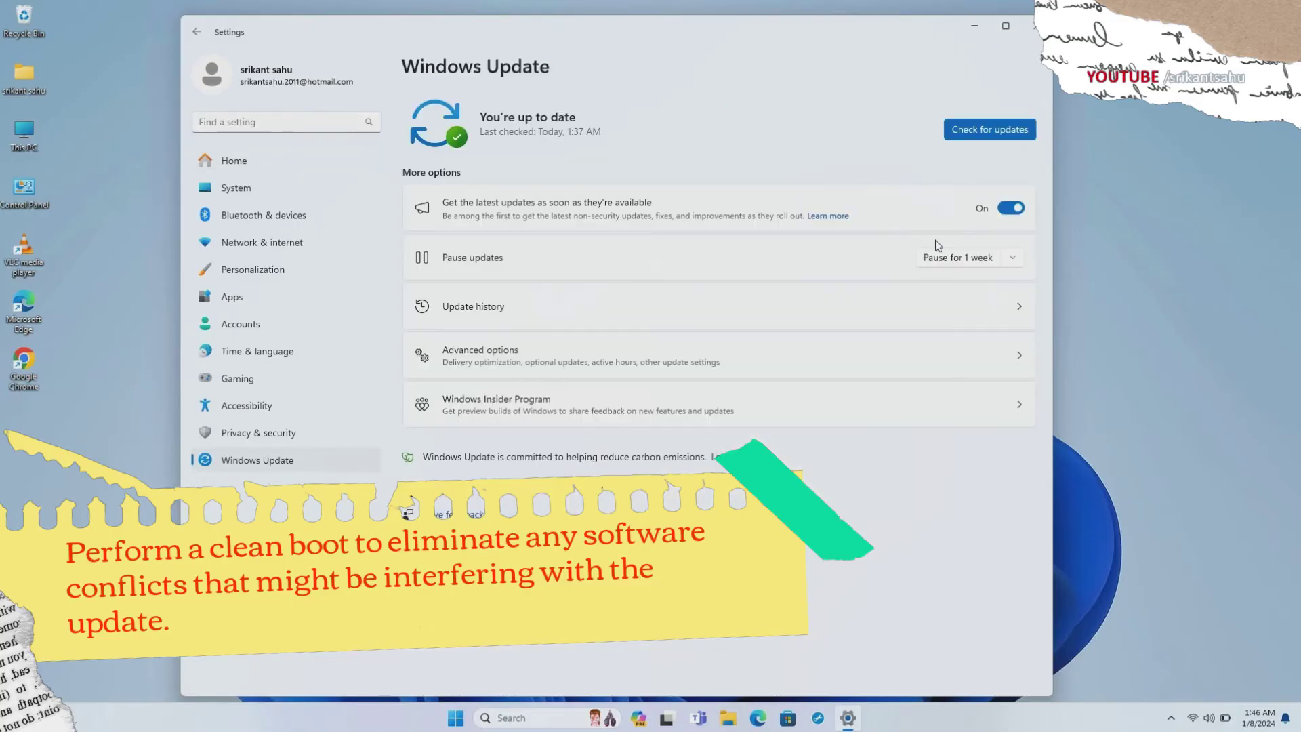
click(988, 135)
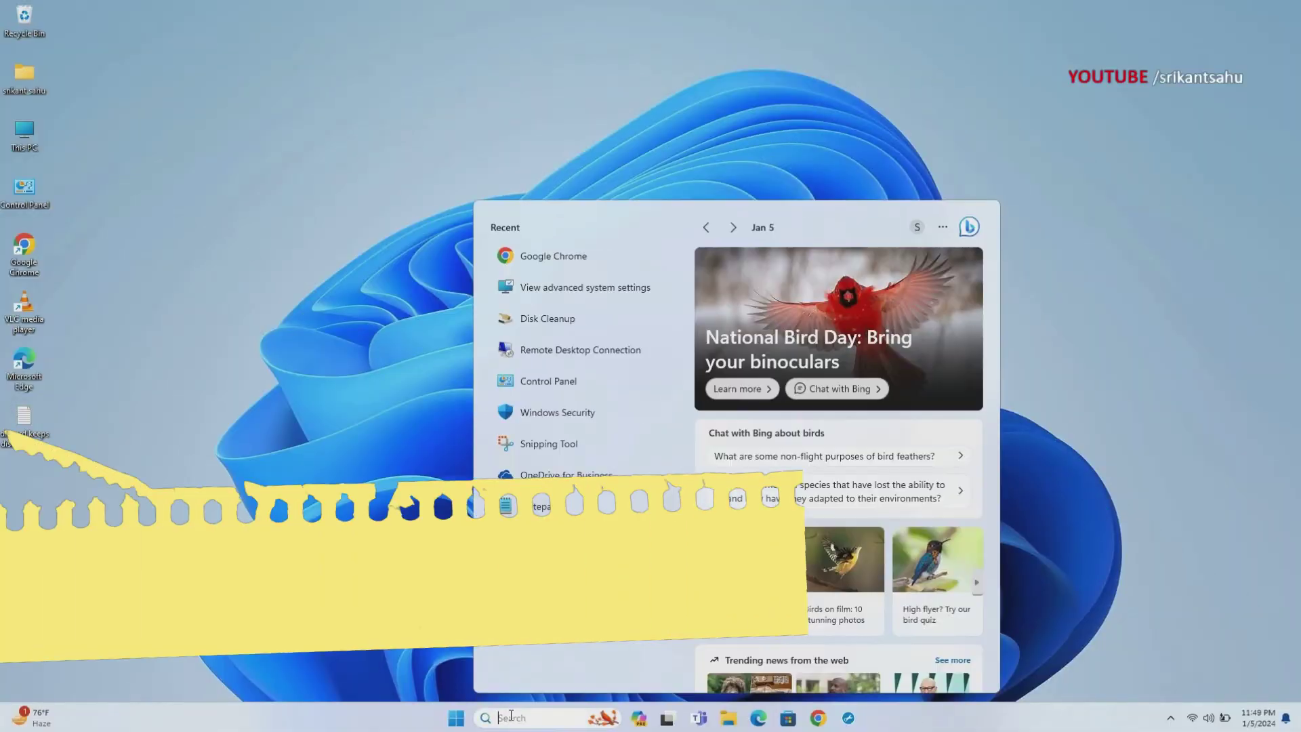
text(cmd)
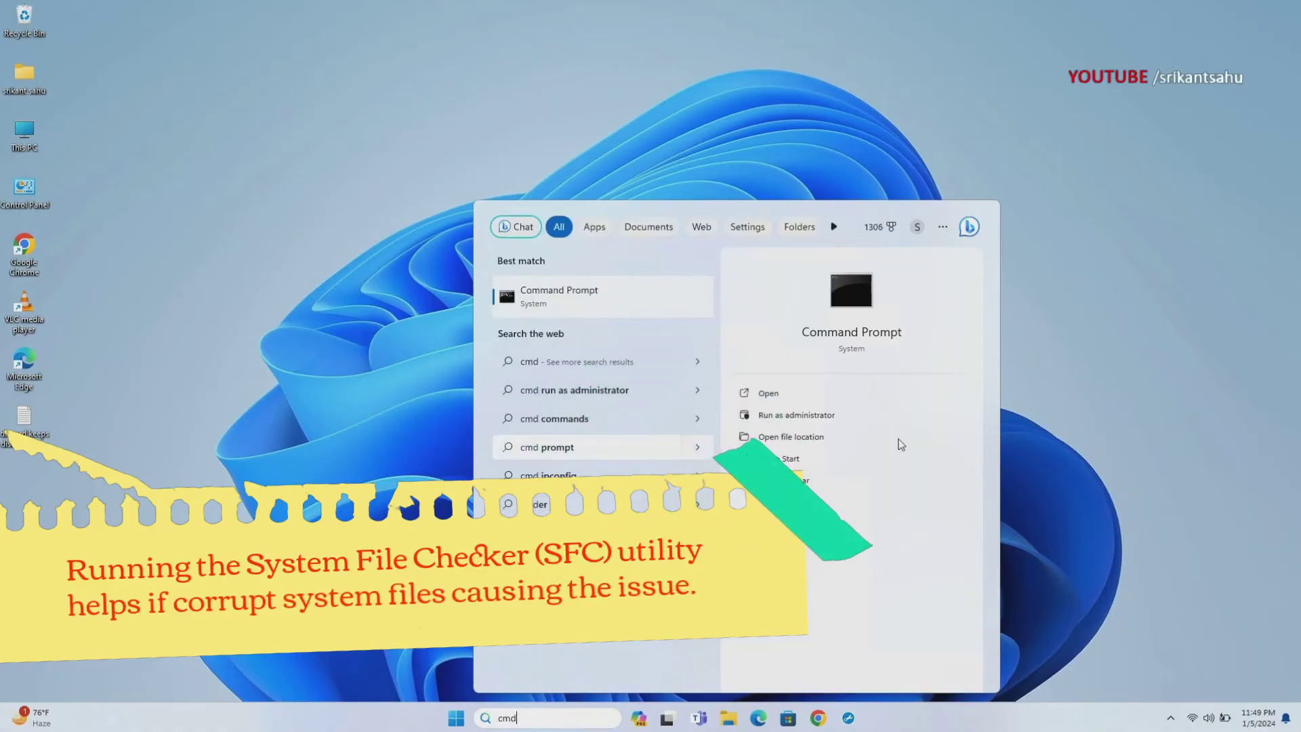
- Start Command Prompt as administrator, approve the UAC prompt, and run sfc /scannow
click(810, 415)
click(622, 466)
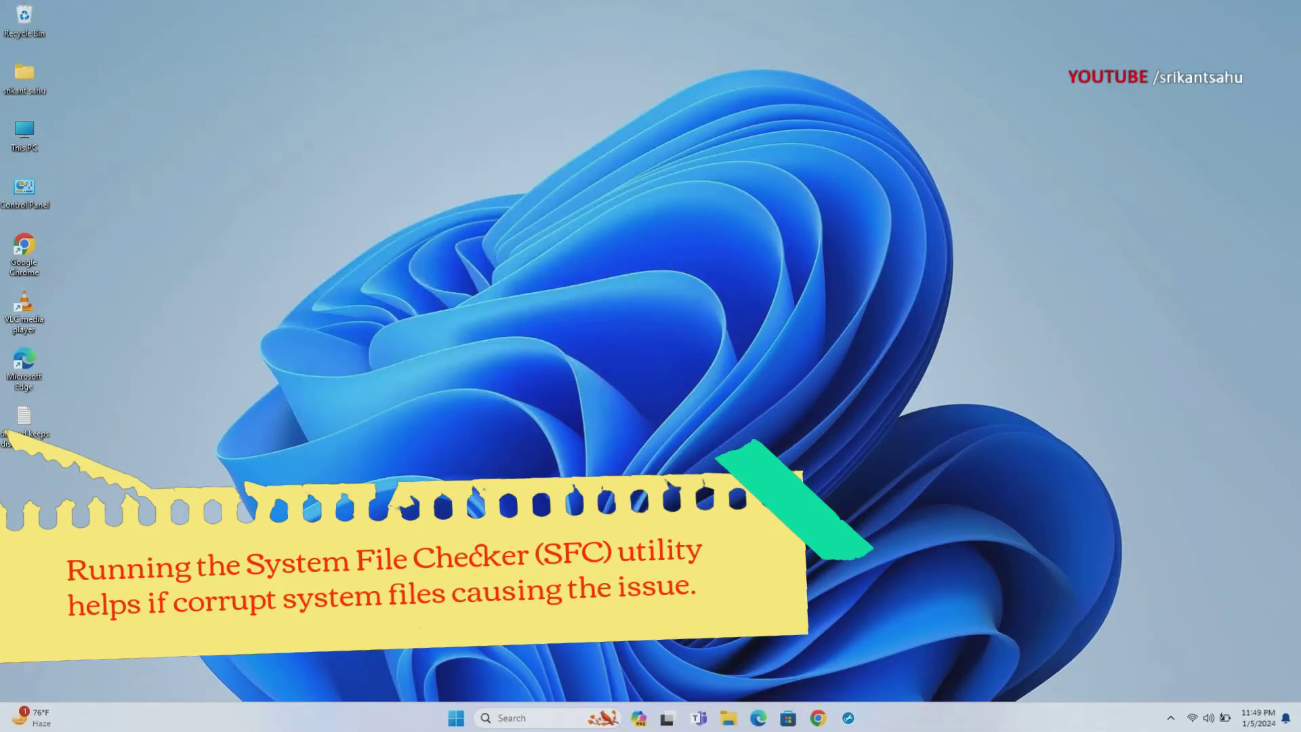
drag(300, 68, 689, 127)
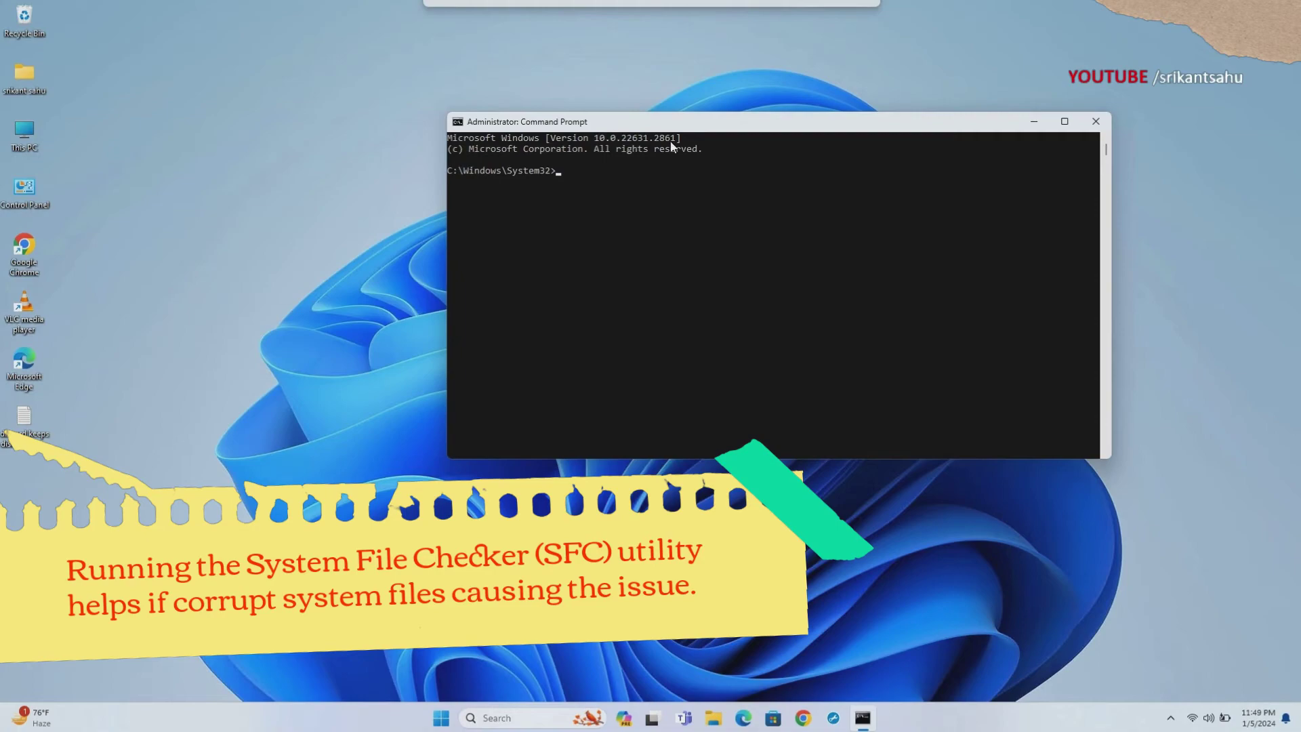
click(626, 172)
text(sfc)
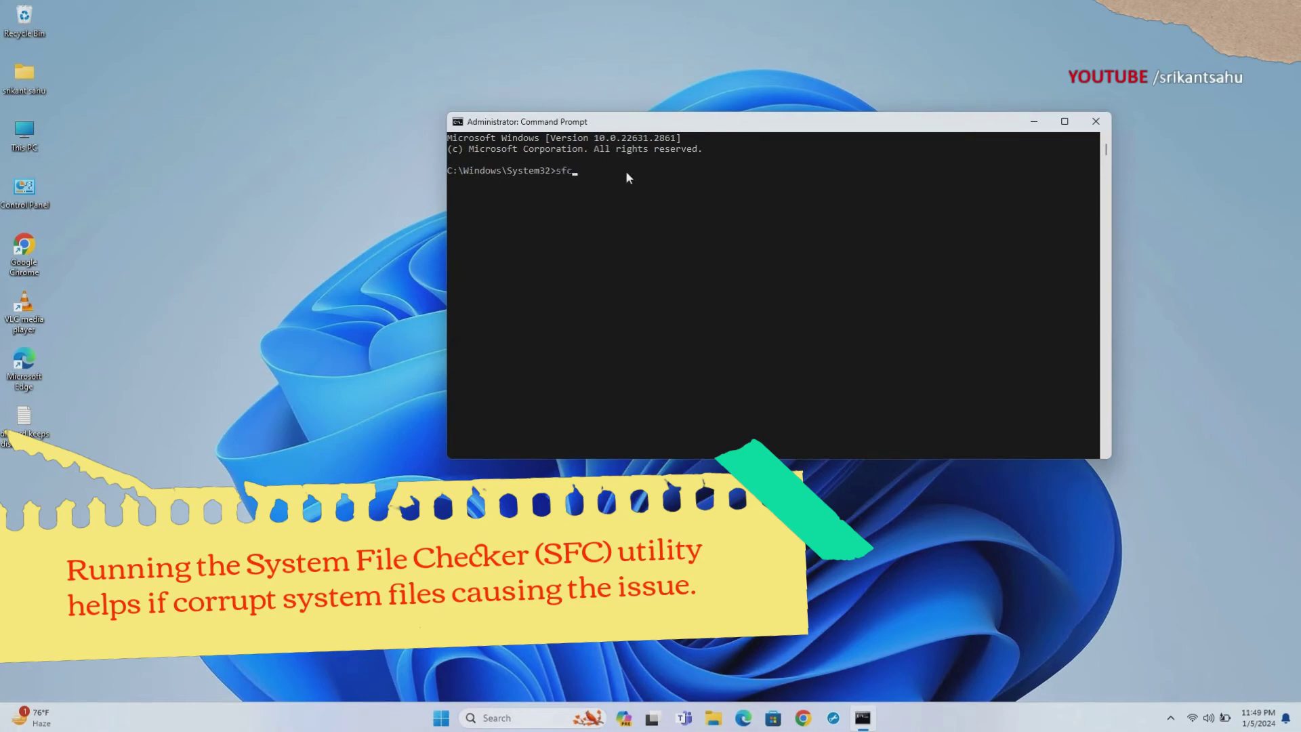
text( /scanno)
text(w)
key(Return)
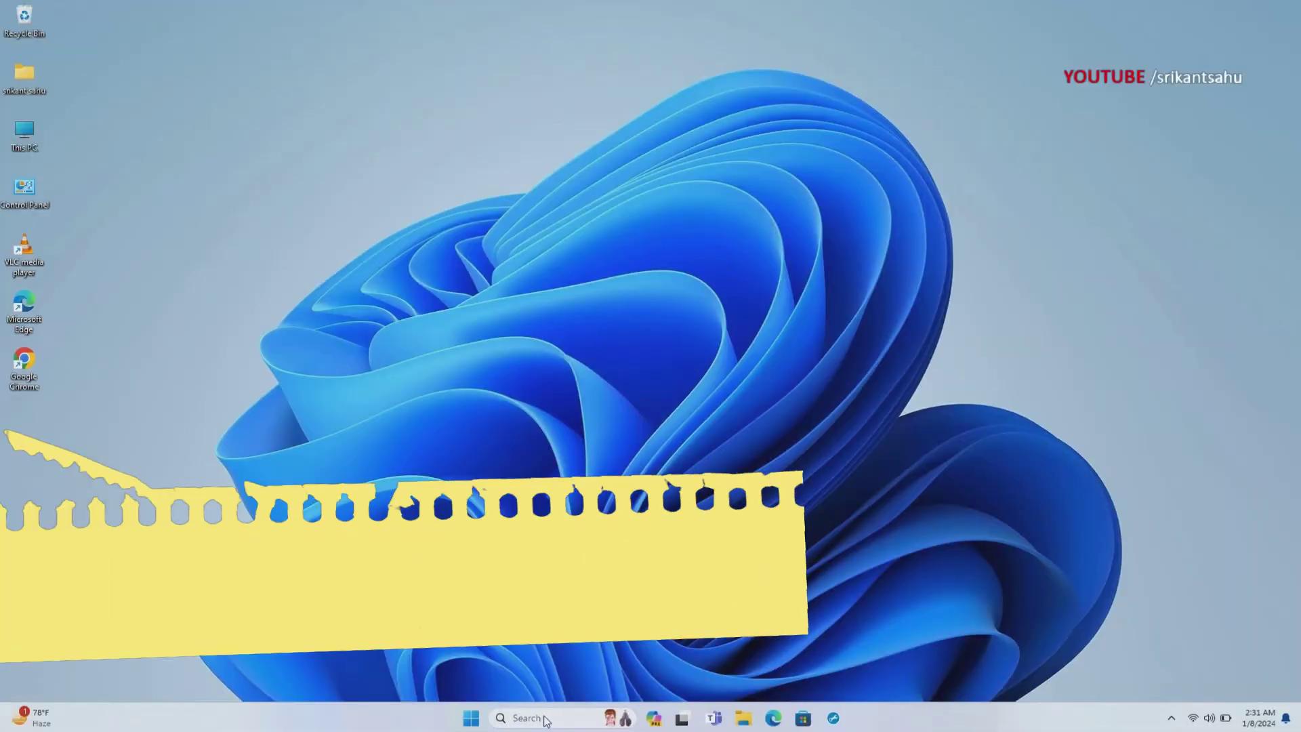
- Open Microsoft Update Catalog in Chrome and search it for KB5033375
click(544, 719)
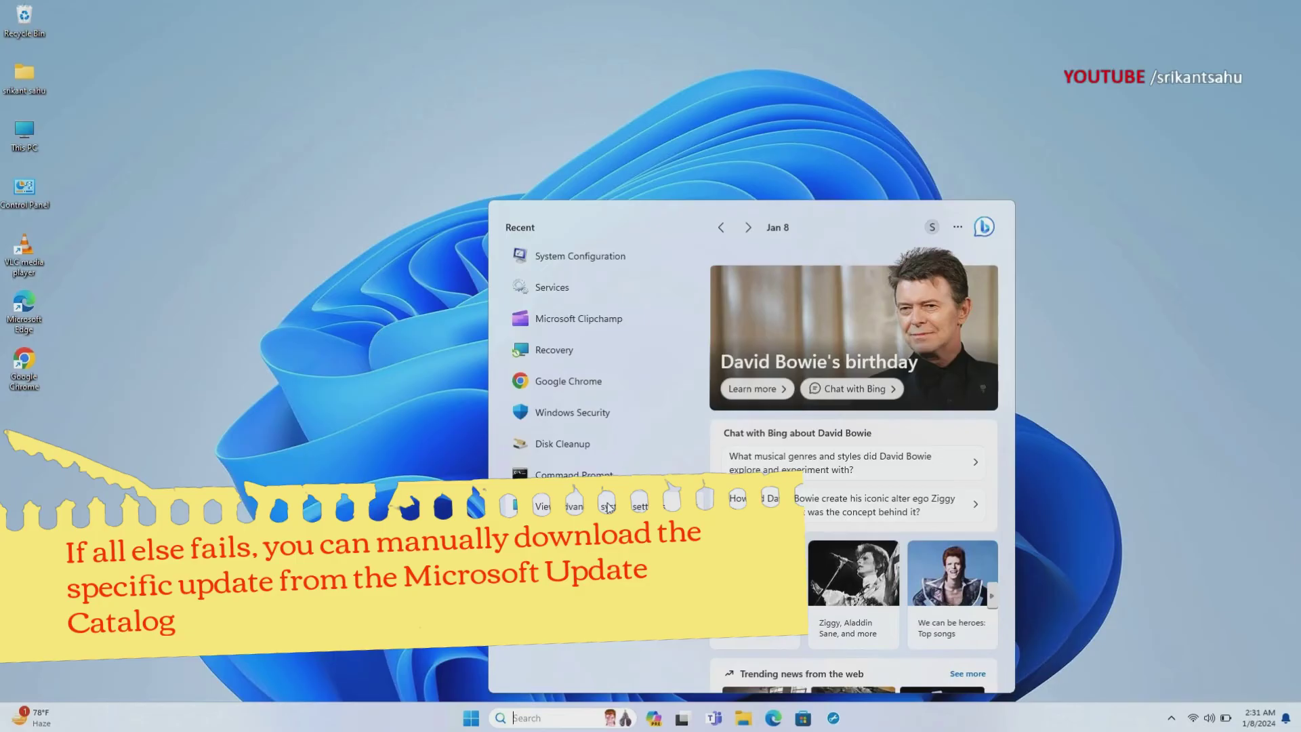
text(chrome)
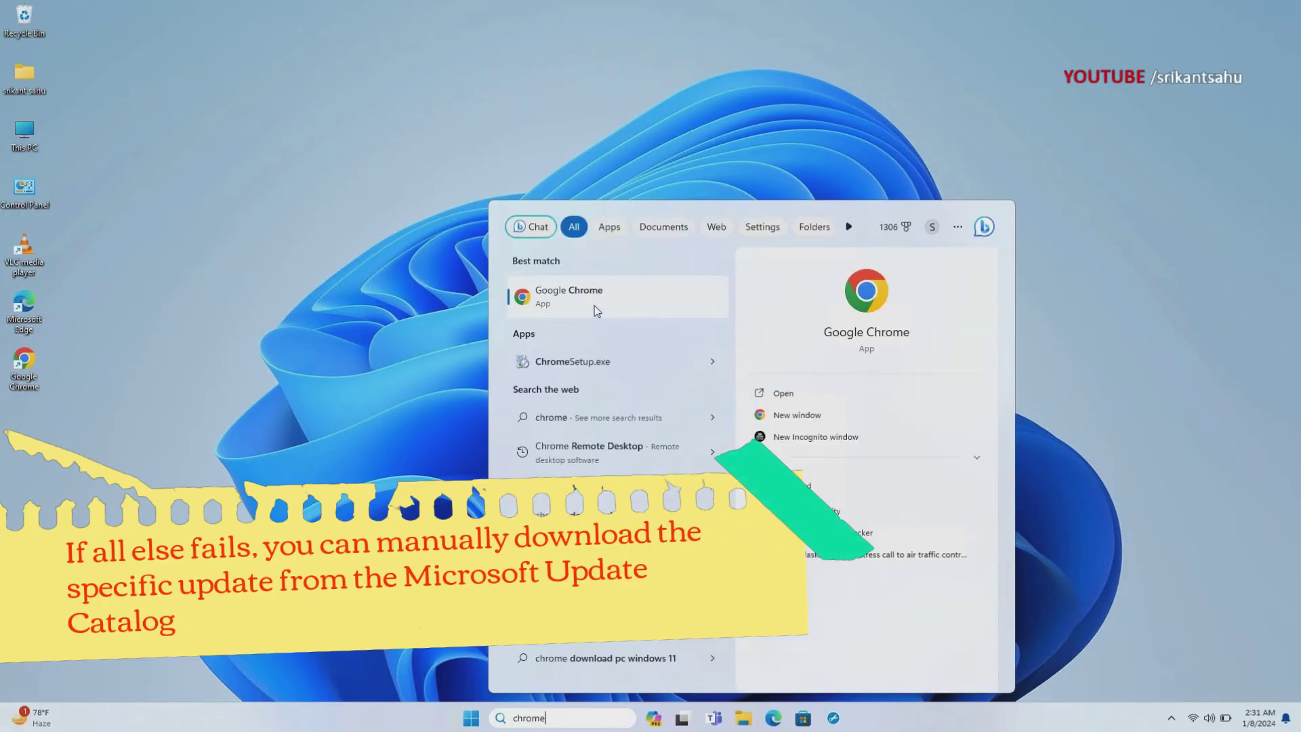
click(595, 306)
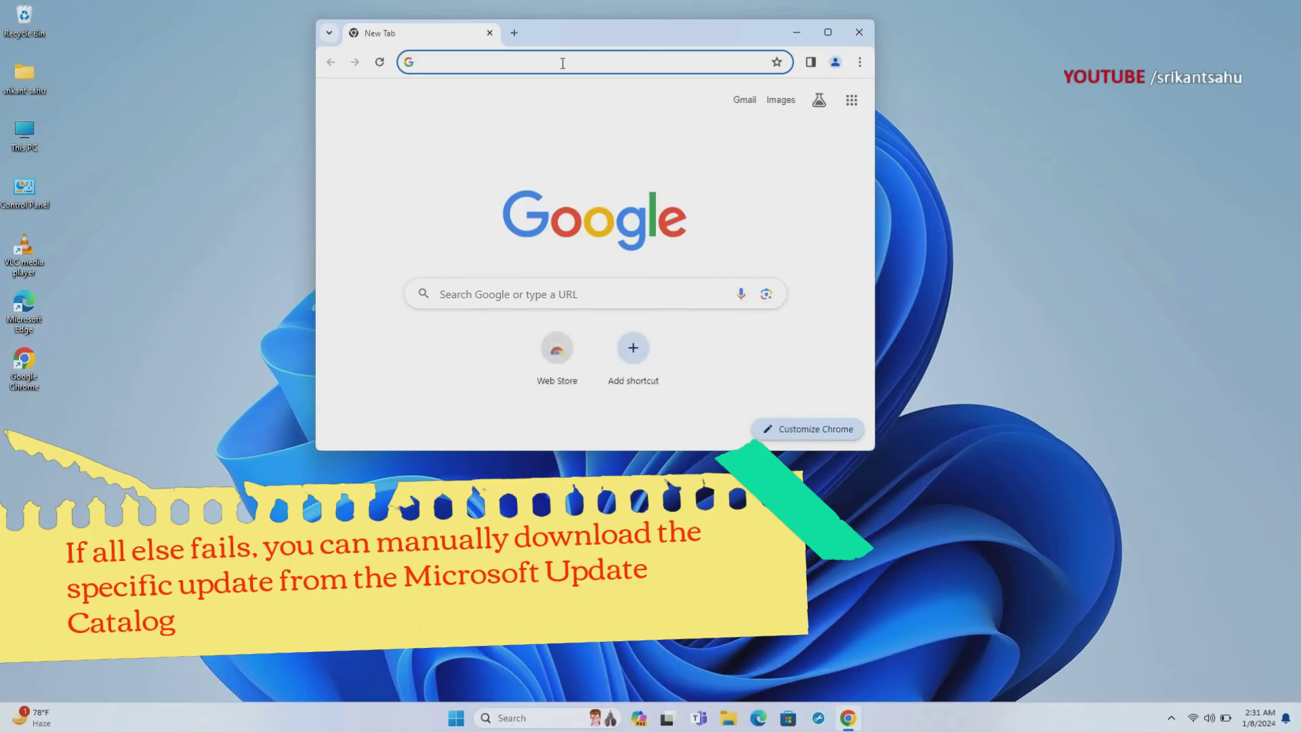
click(562, 63)
text(windows)
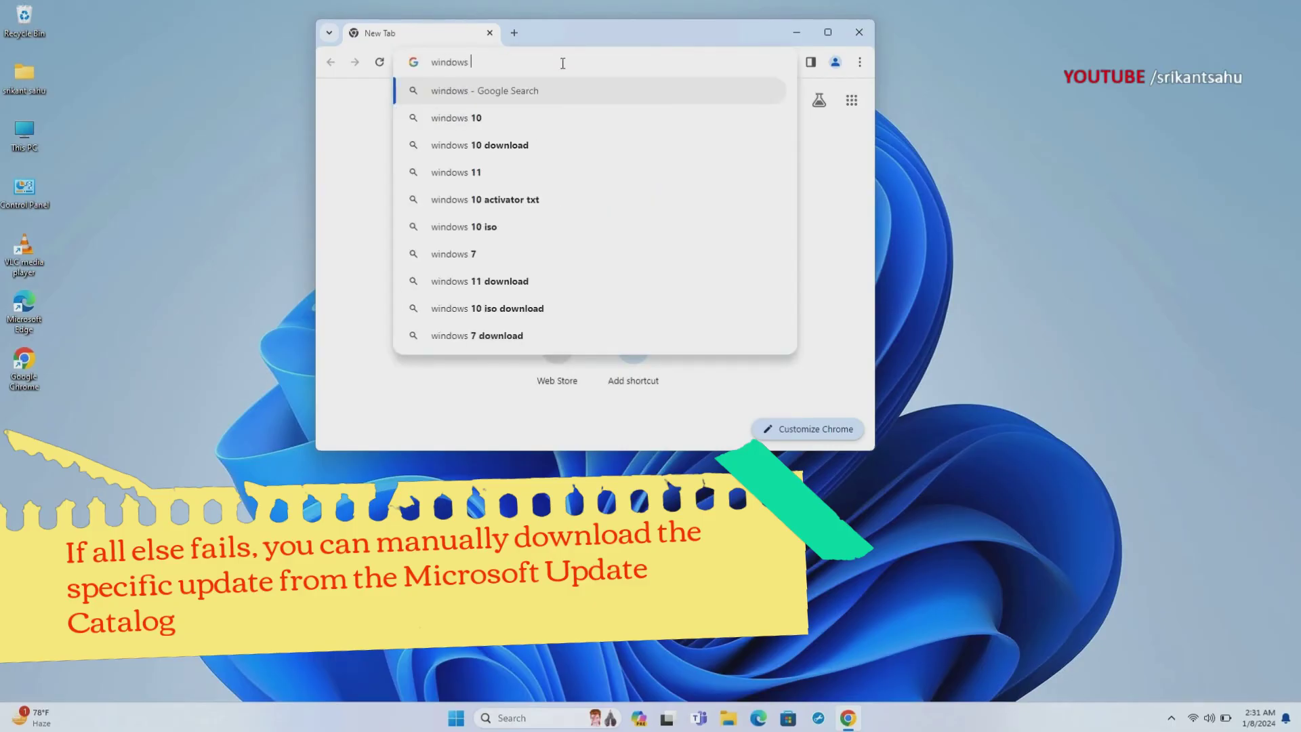
text( update catalog)
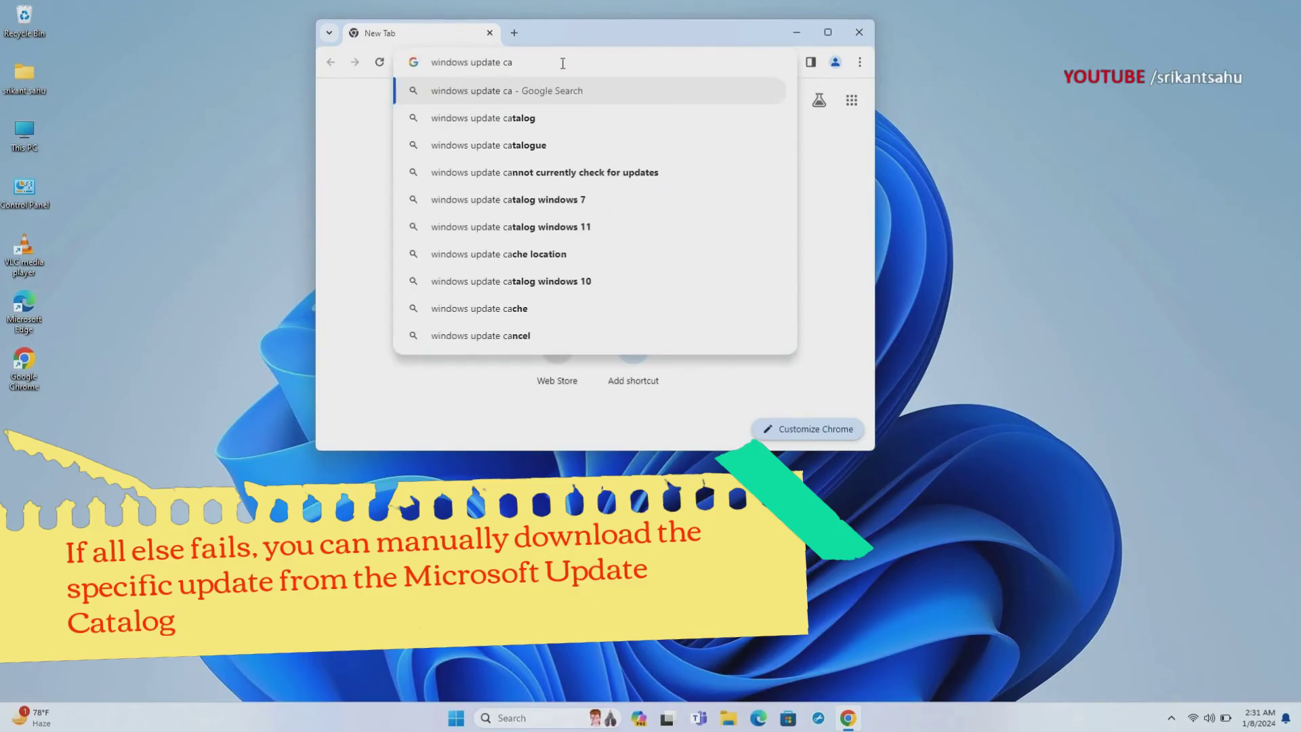
click(533, 122)
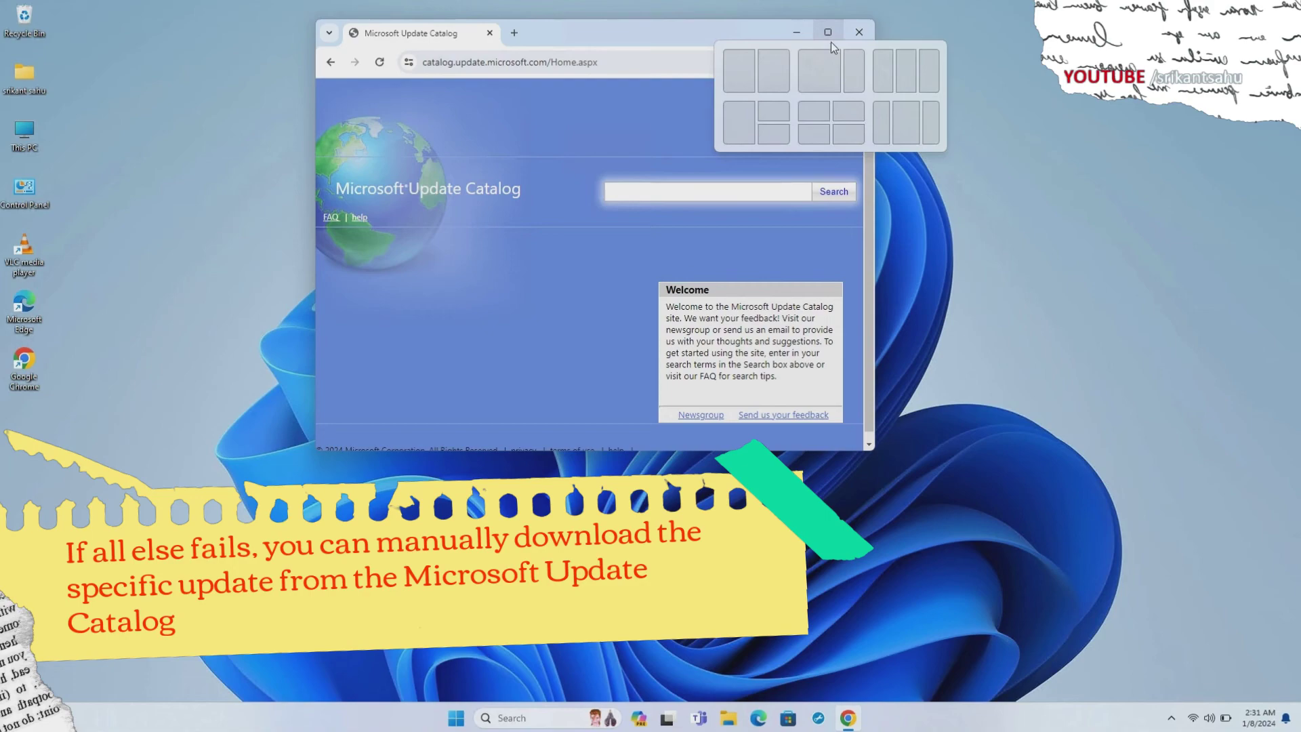
click(641, 191)
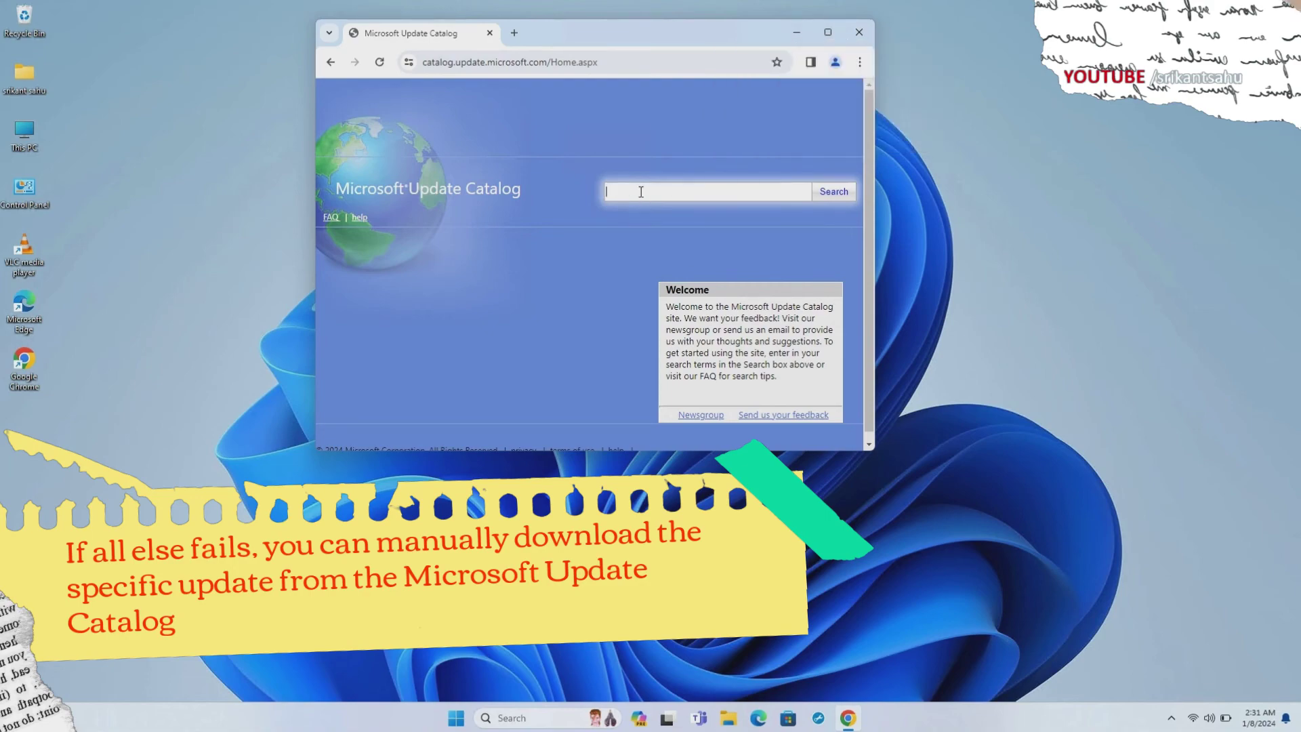
text(KB5033375)
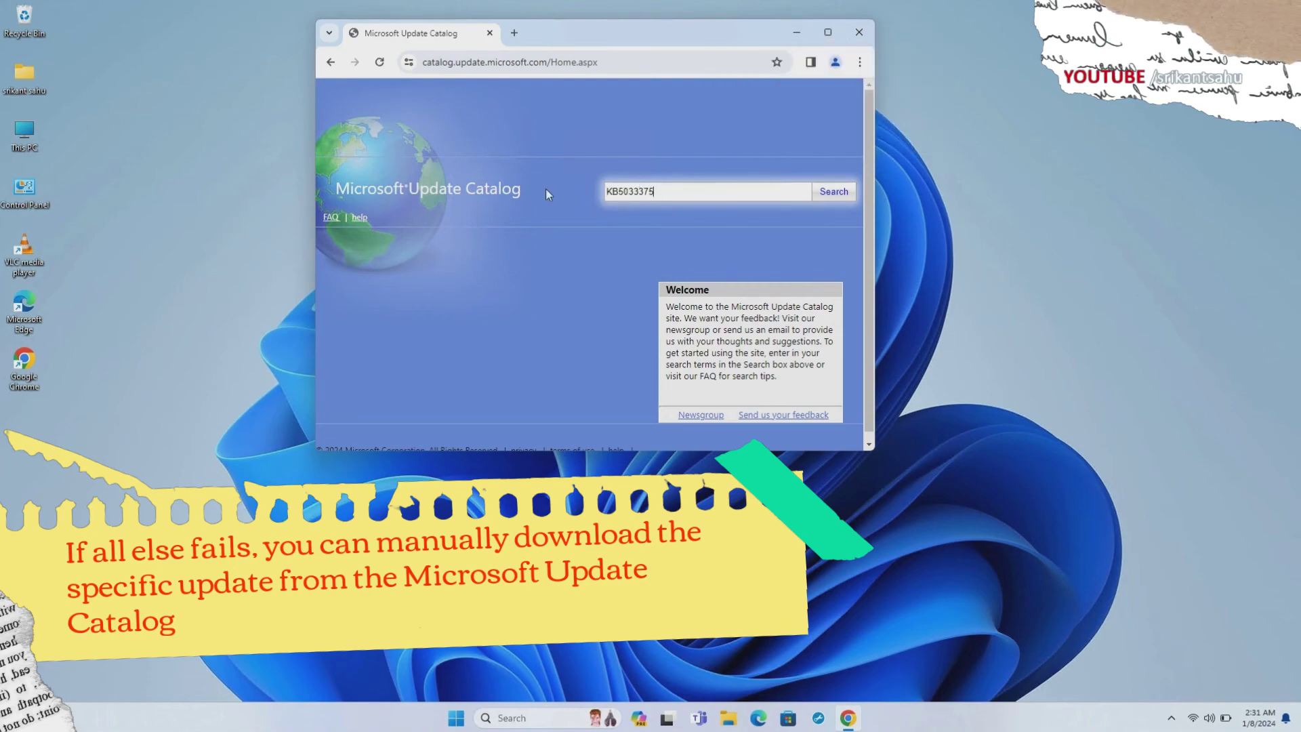
key(ctrl+a)
click(829, 192)
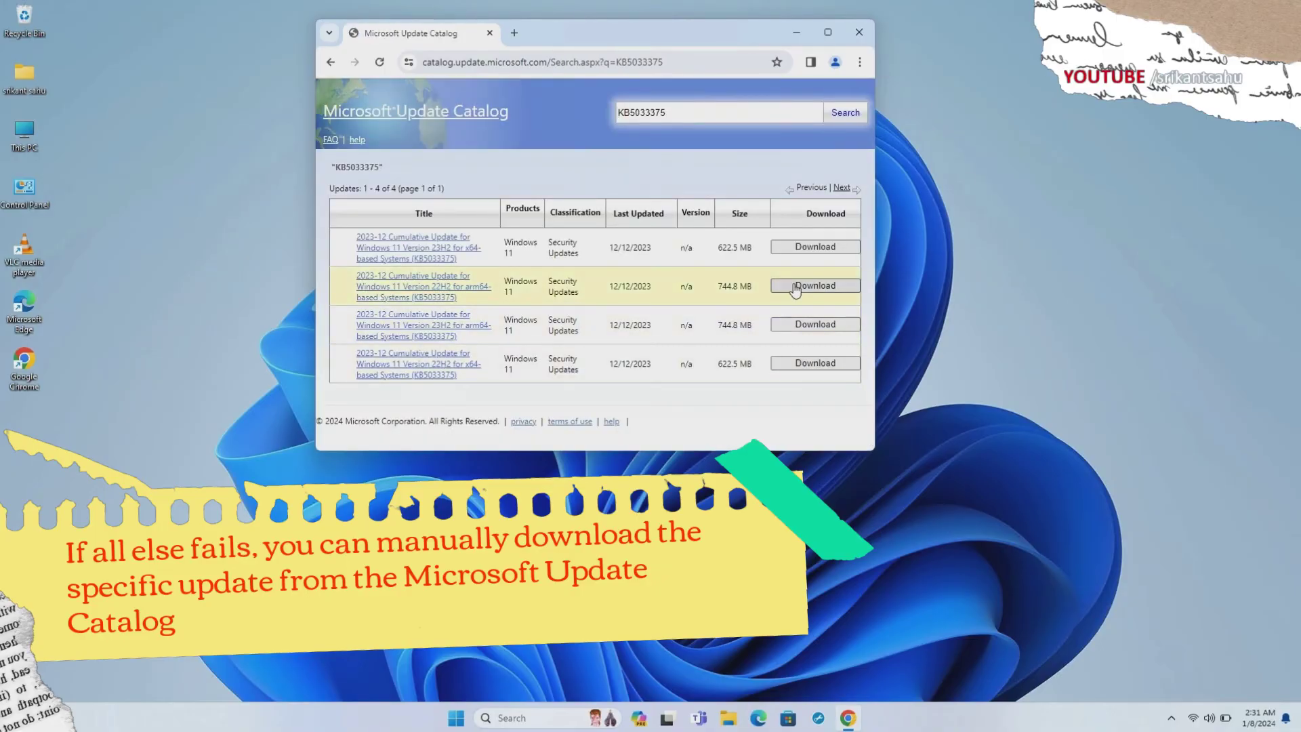
- Download the 622 MB Windows 11 22H2 x64 KB5033375 .msu file and show it in Downloads
click(818, 369)
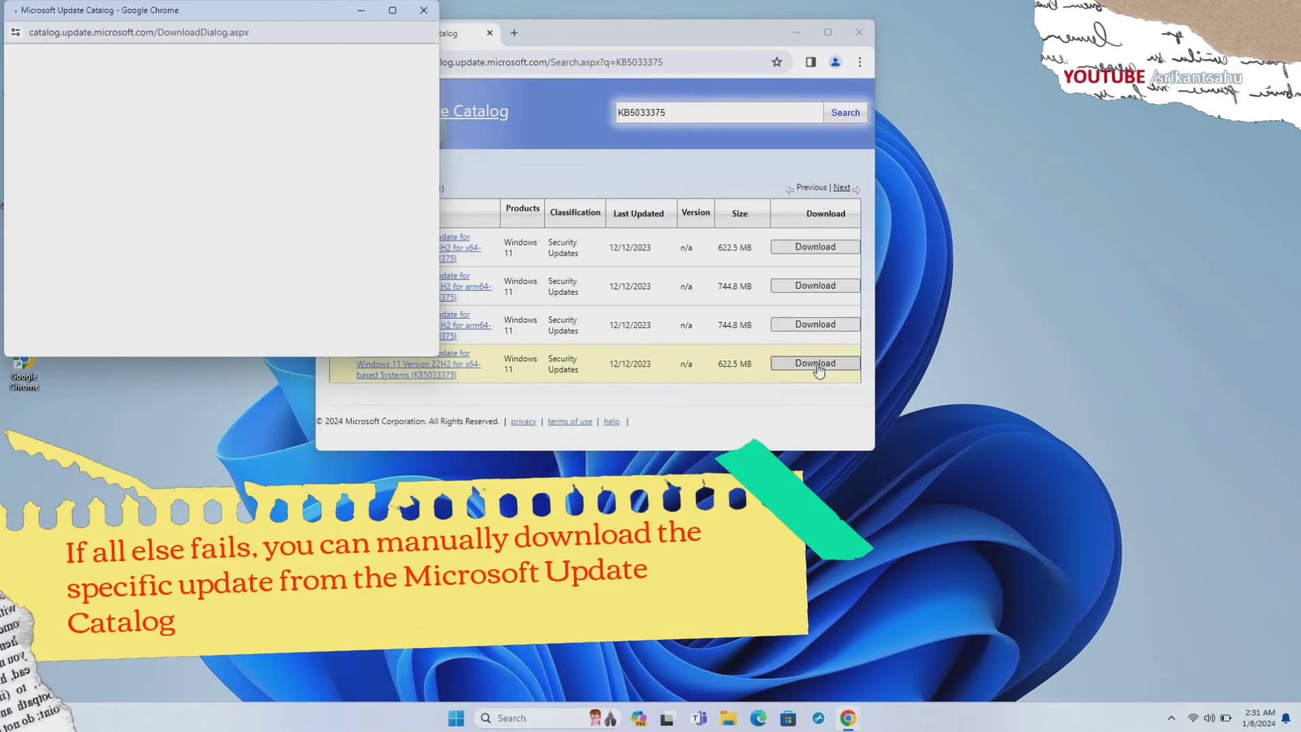
drag(185, 19, 299, 56)
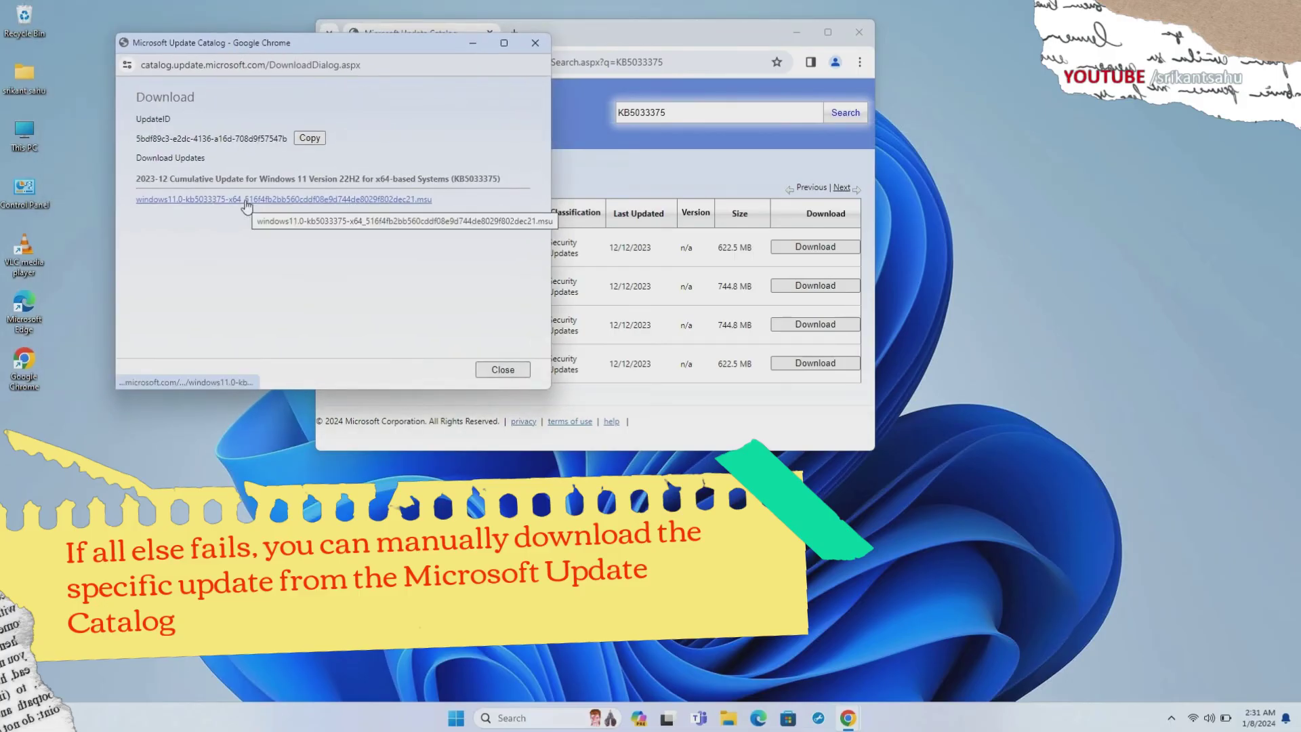
click(244, 200)
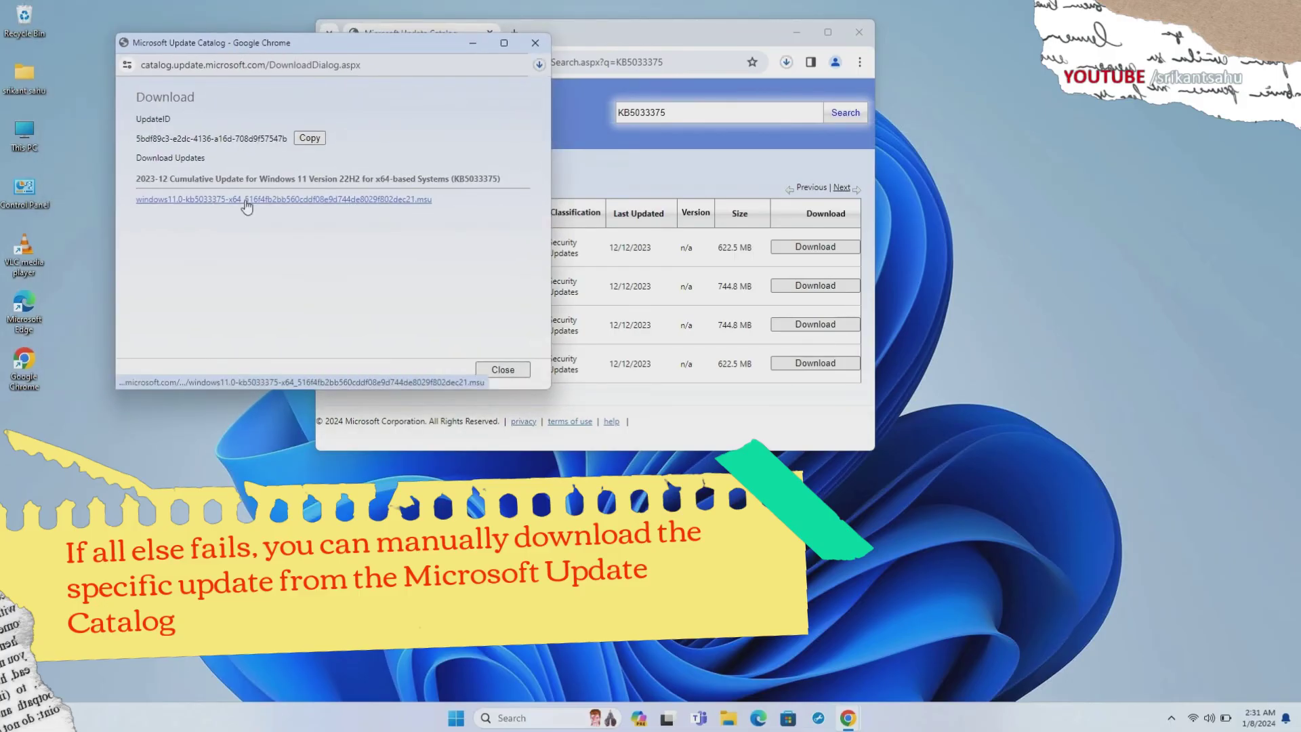
click(786, 62)
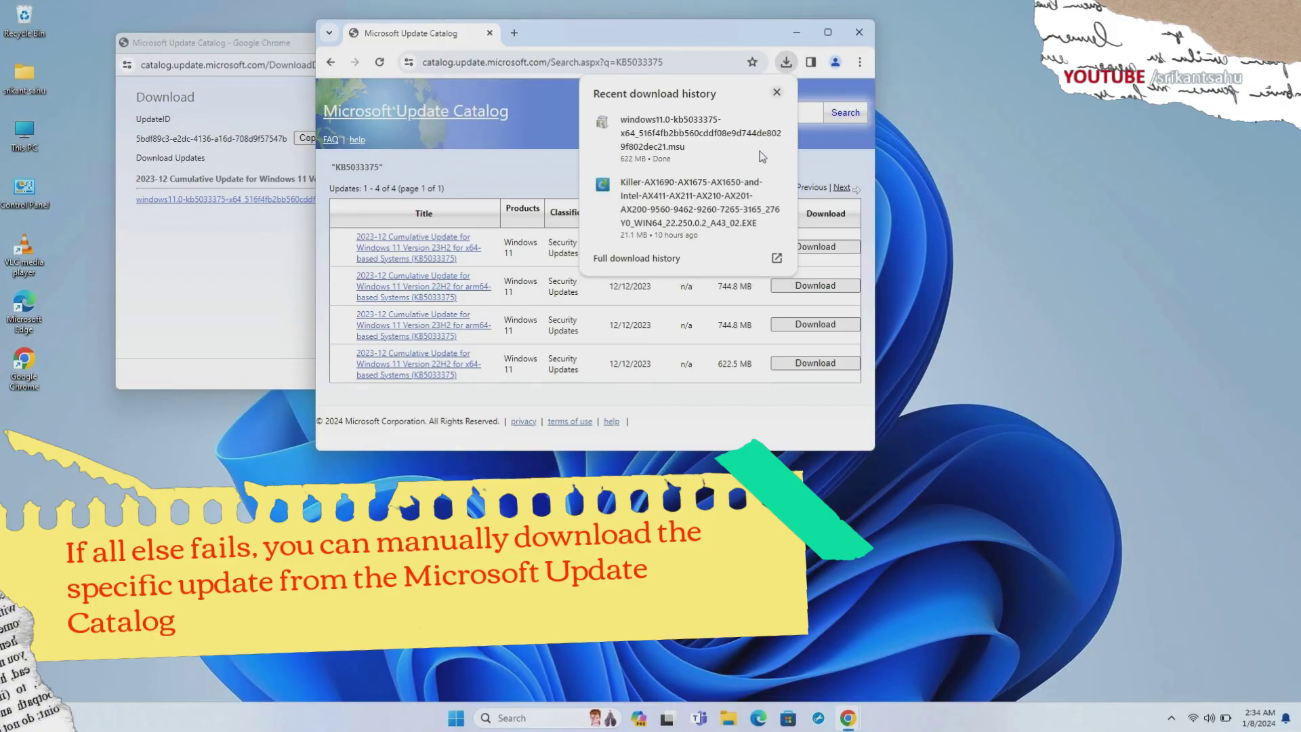
click(748, 122)
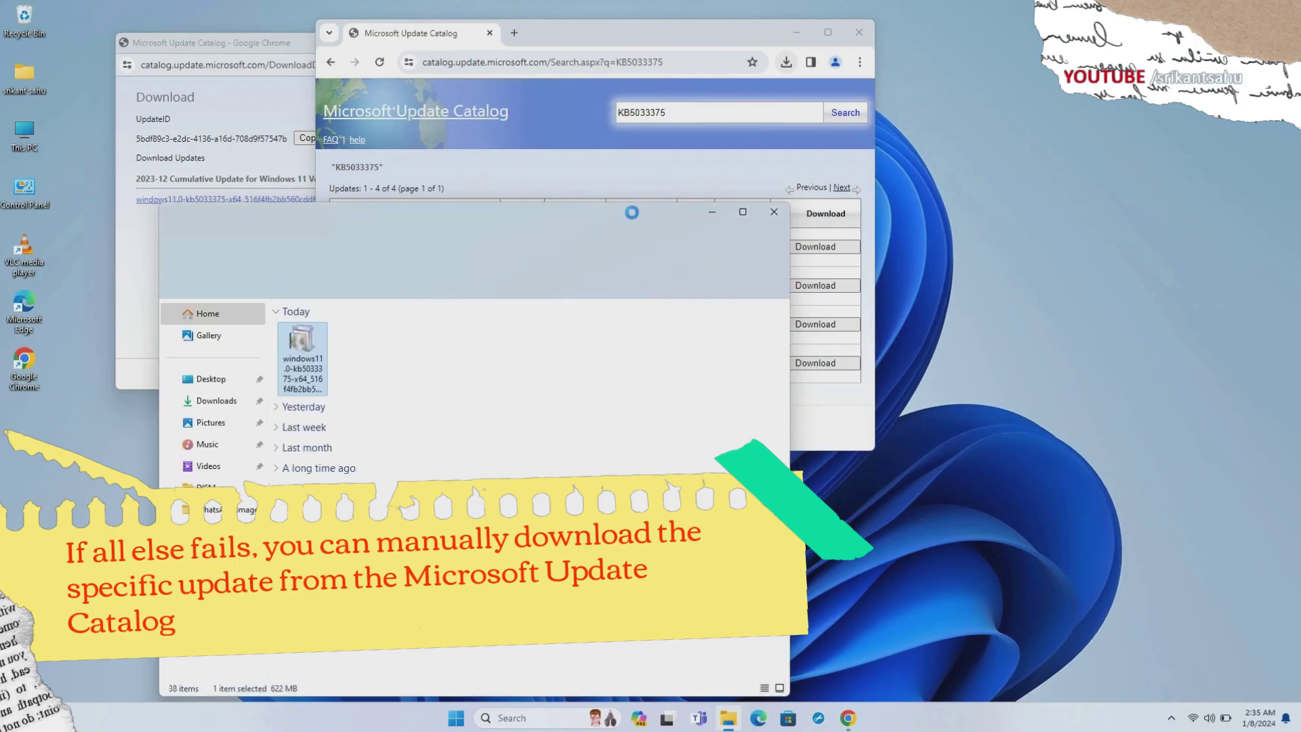
- Open the downloaded KB5033375 .msu file from Downloads using its right-click menu
right_click(312, 353)
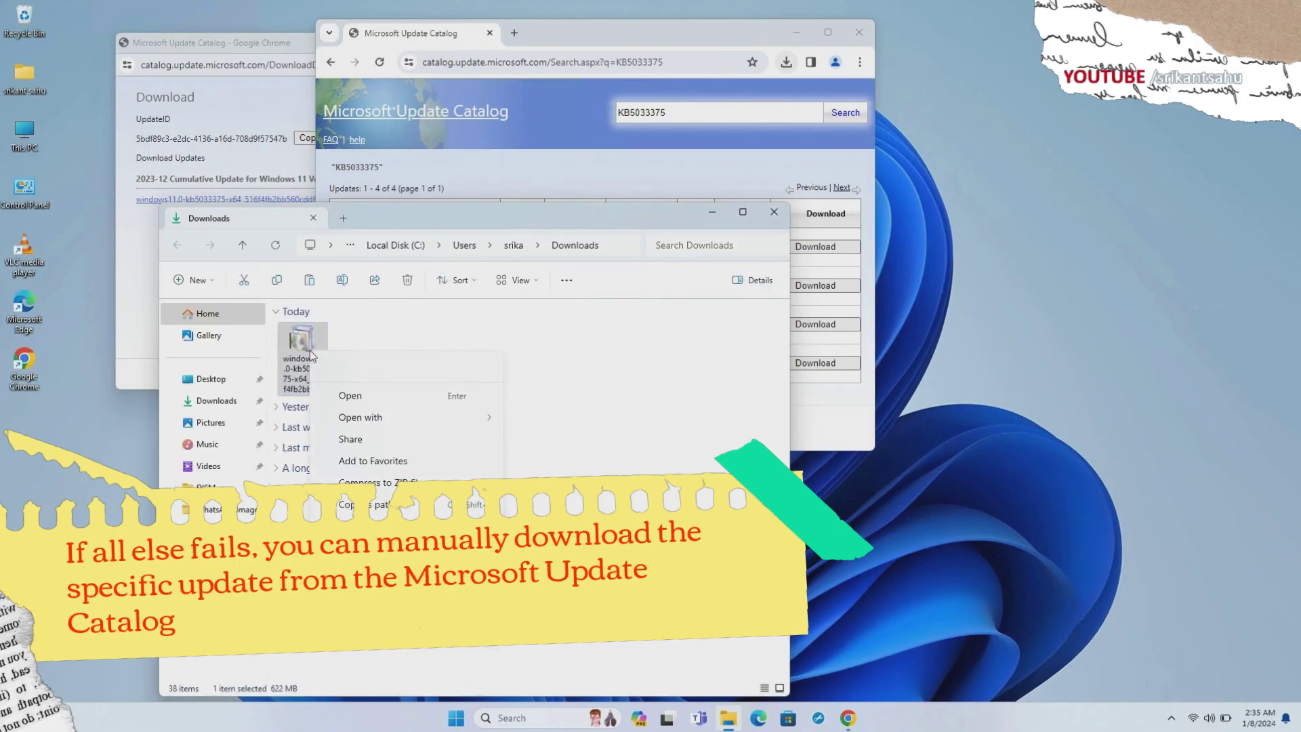
click(358, 396)
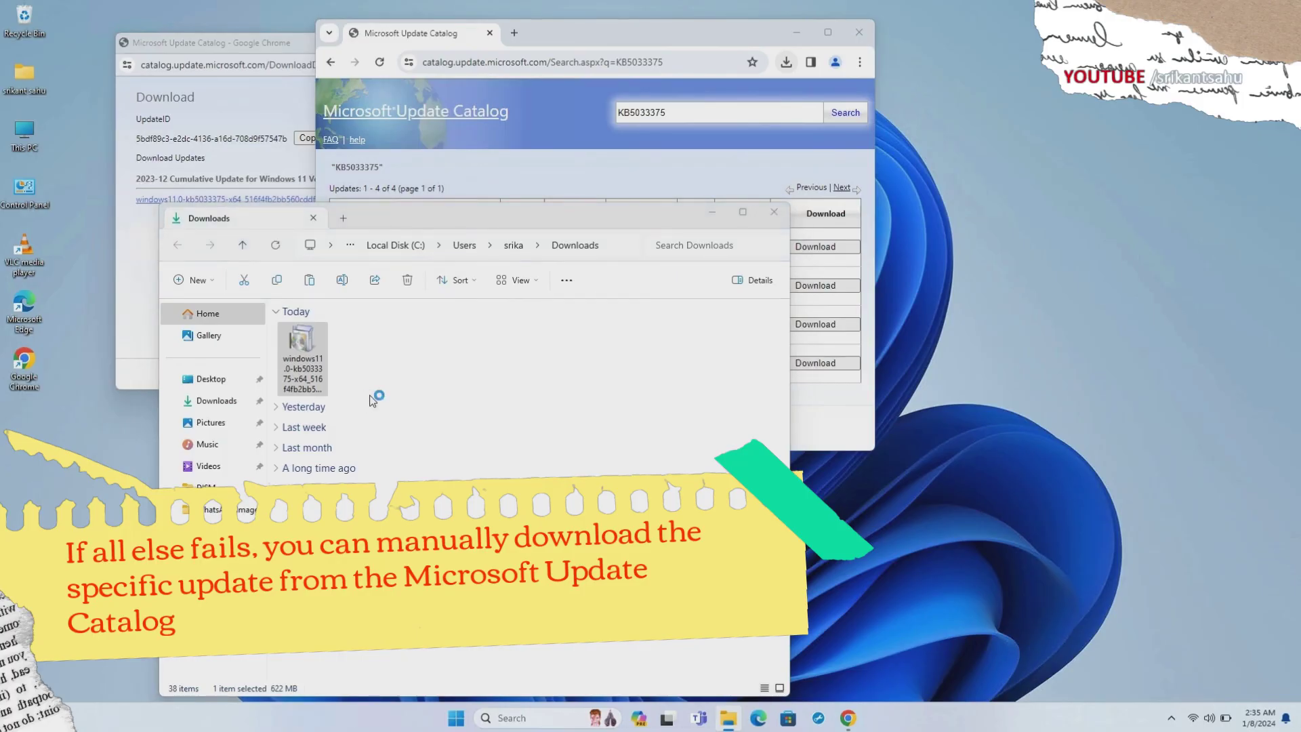